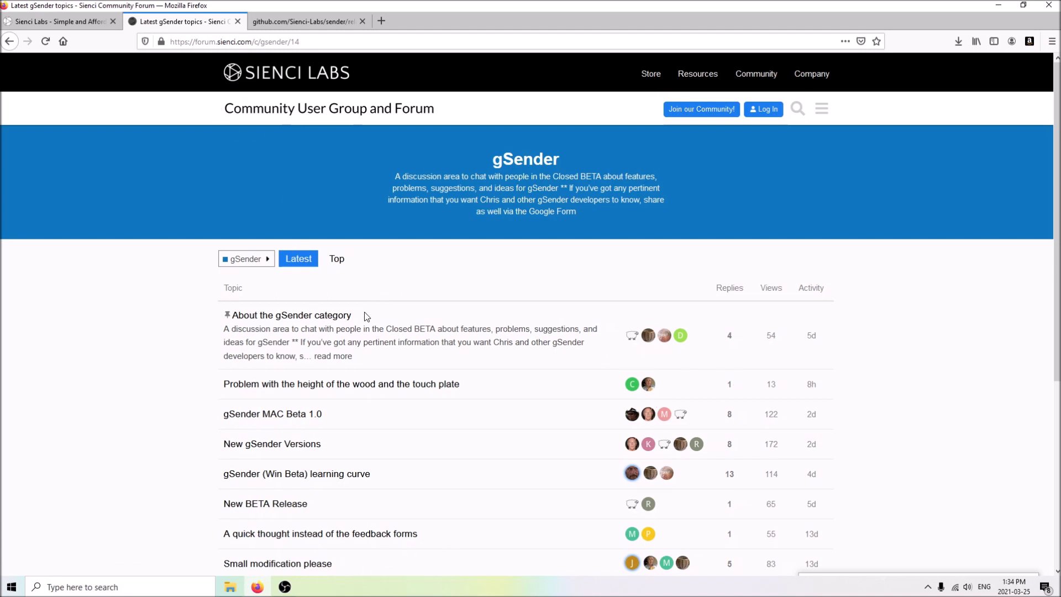
# - Download the gSender-Setup-0.5.4.exe installer from the Sienci Labs GitHub release and save the file
pyautogui.click(339, 22)
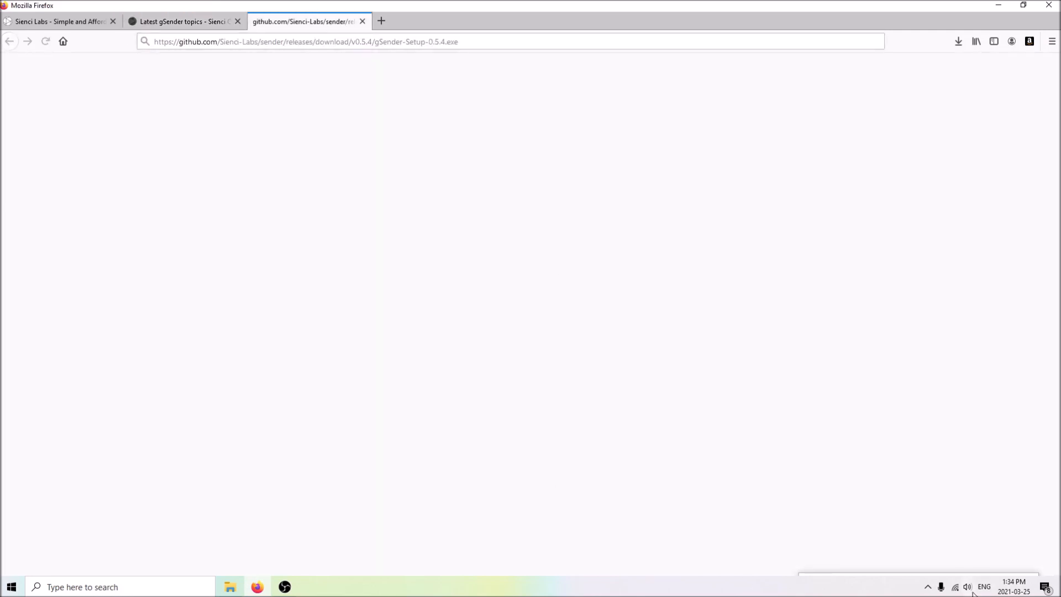
pyautogui.moveTo(820, 473); pyautogui.dragTo(514, 240)
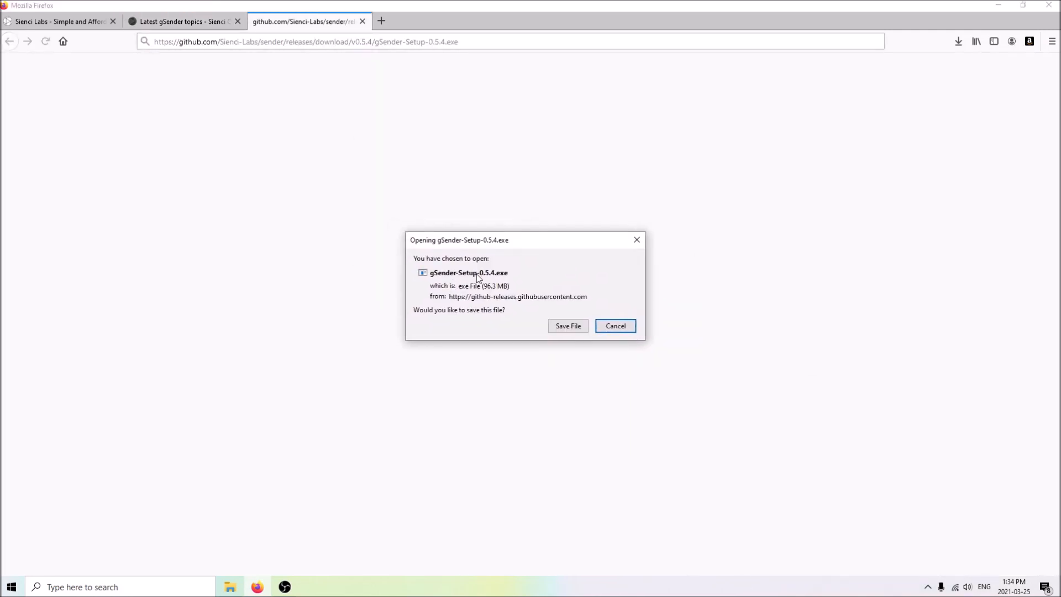
pyautogui.click(563, 328)
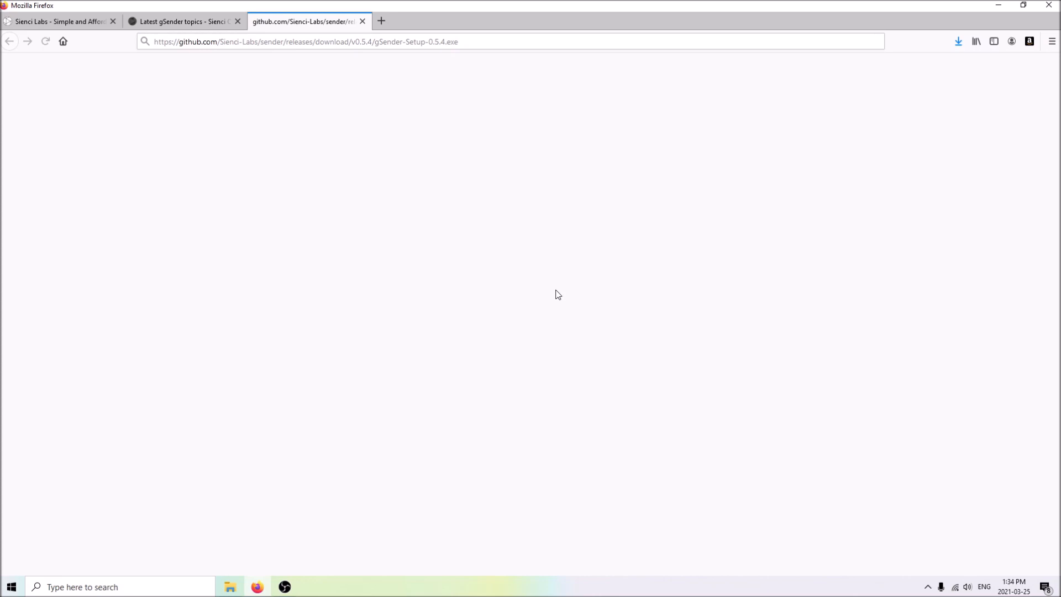
# - Launch the downloaded gSender installer and allow it to run anyway past the Windows SmartScreen block
pyautogui.click(960, 39)
pyautogui.click(850, 64)
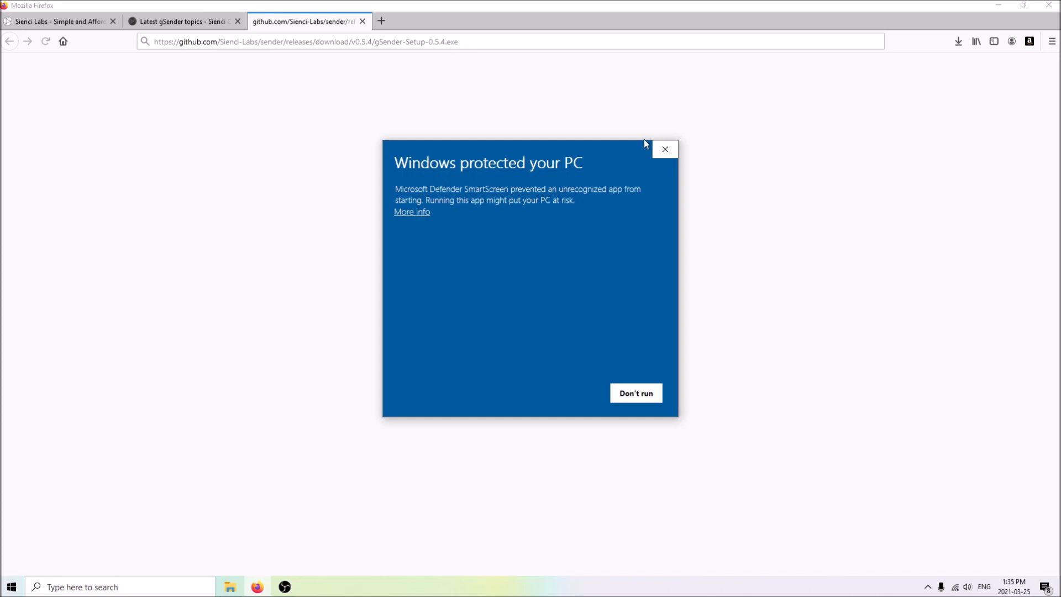
pyautogui.click(410, 214)
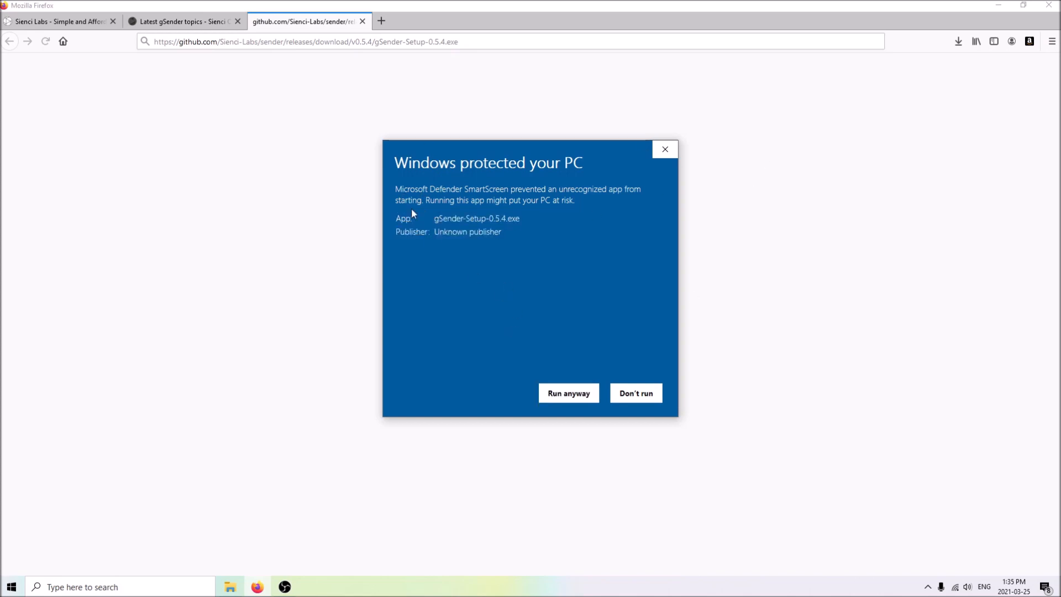
pyautogui.click(585, 397)
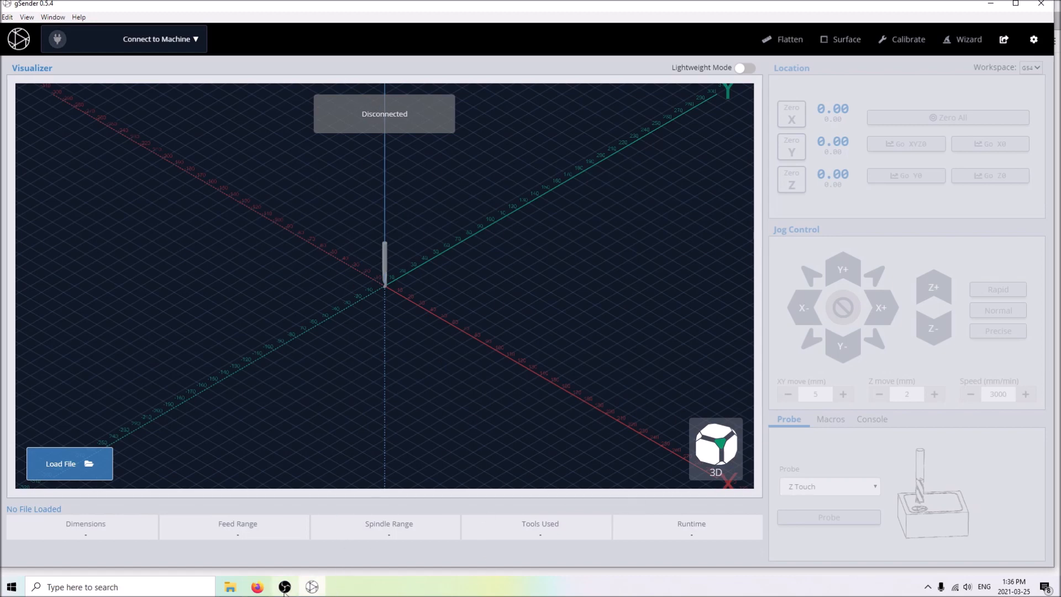
# - Pin gSender to the taskbar, close the program and relaunch it from its pinned shortcut
pyautogui.rightClick(311, 588)
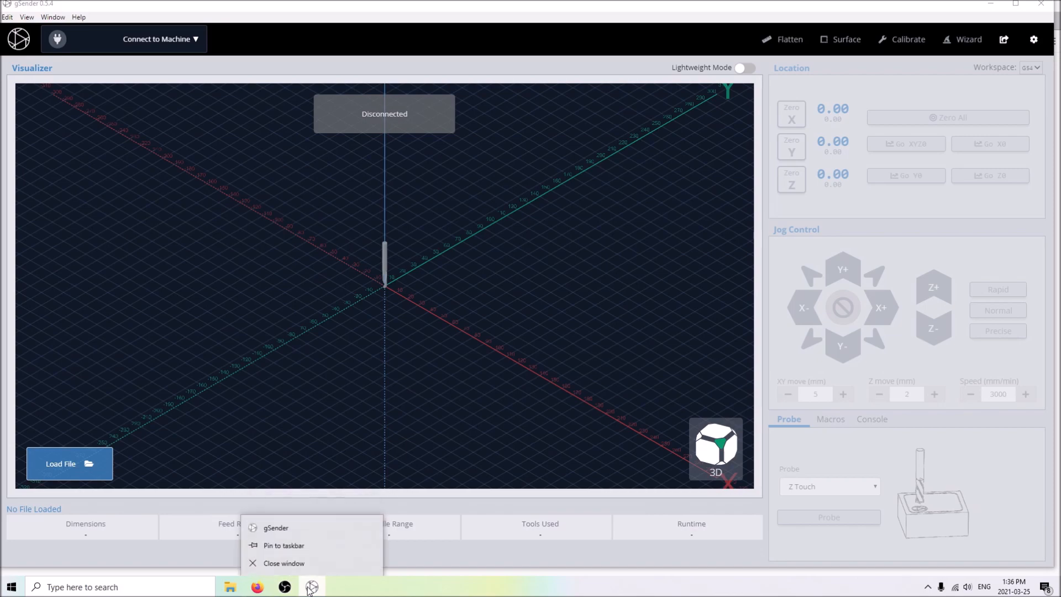
pyautogui.click(302, 549)
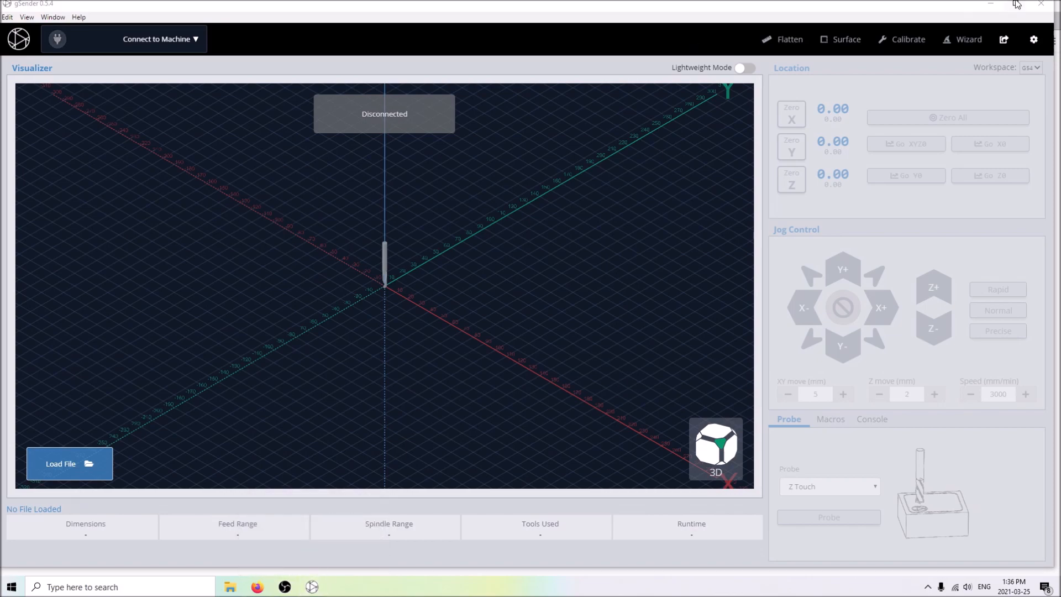
pyautogui.click(1040, 7)
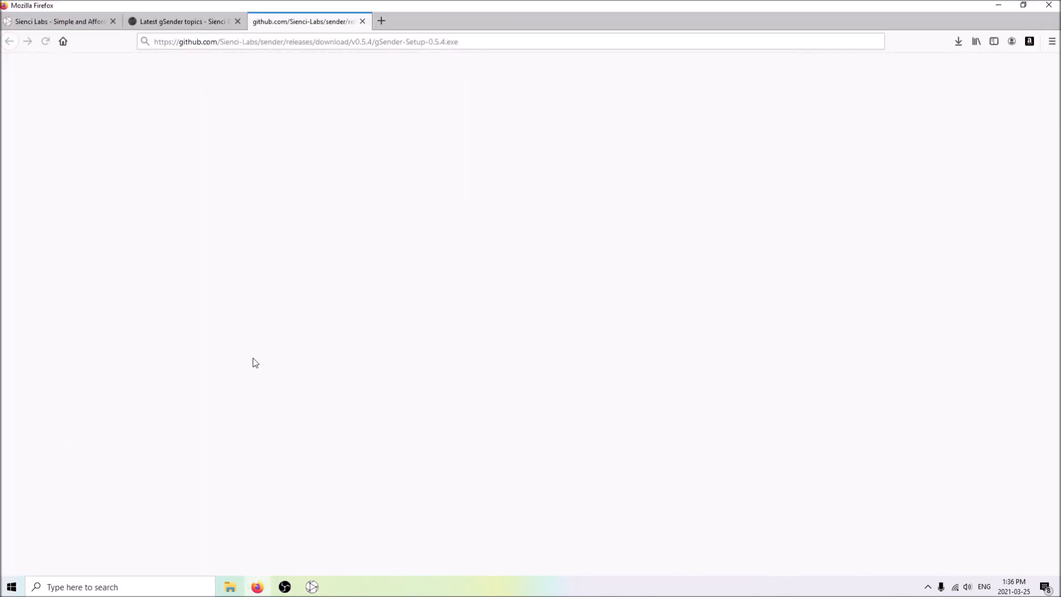
pyautogui.click(312, 588)
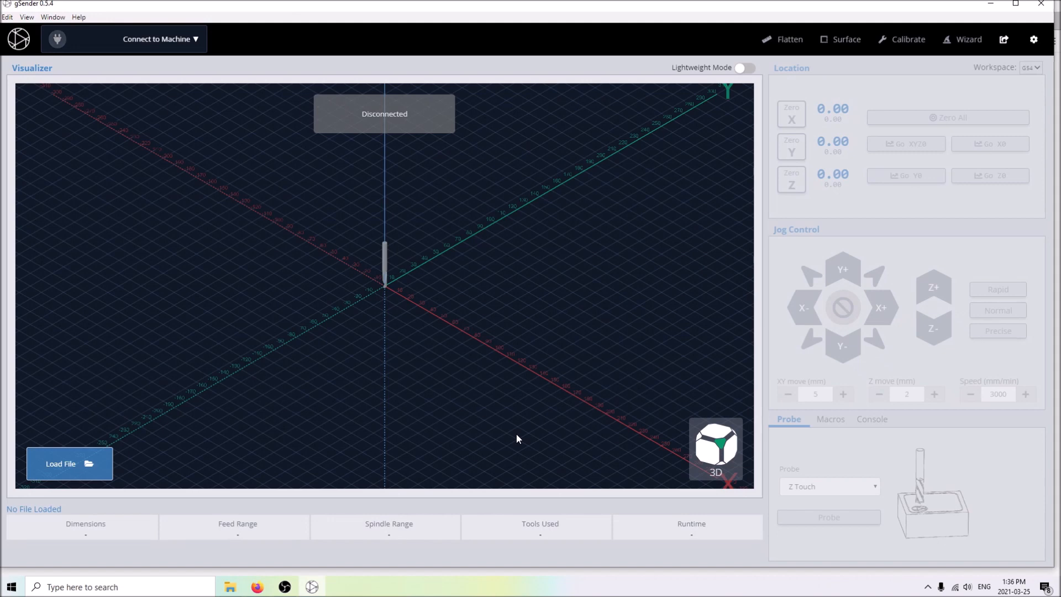
# - Maximize the gSender window so that it fills the screen
pyautogui.moveTo(388, 4); pyautogui.dragTo(387, 30)
pyautogui.doubleClick(387, 31)
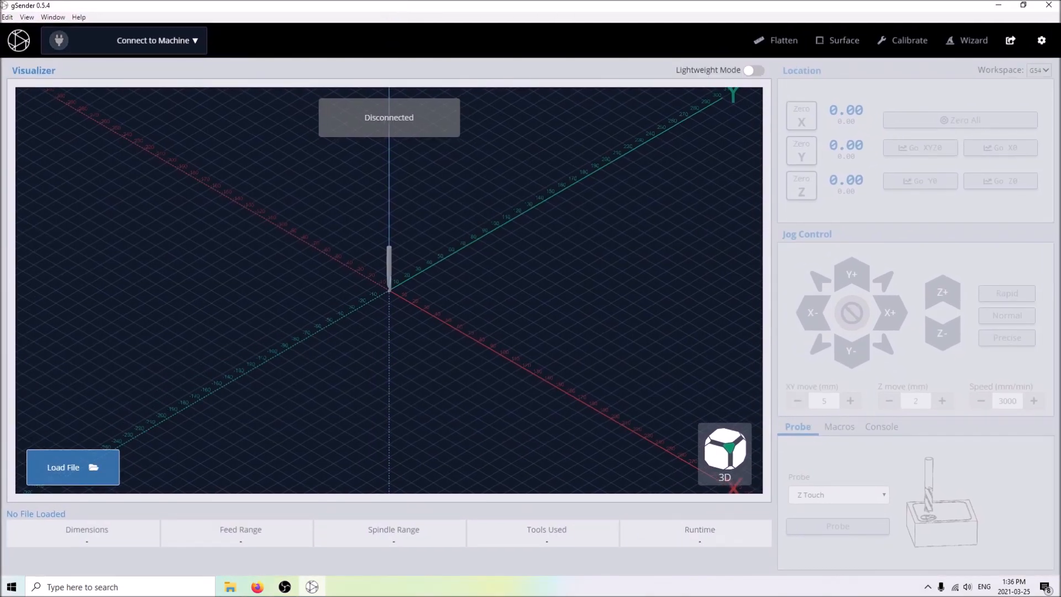
pyautogui.click(1022, 5)
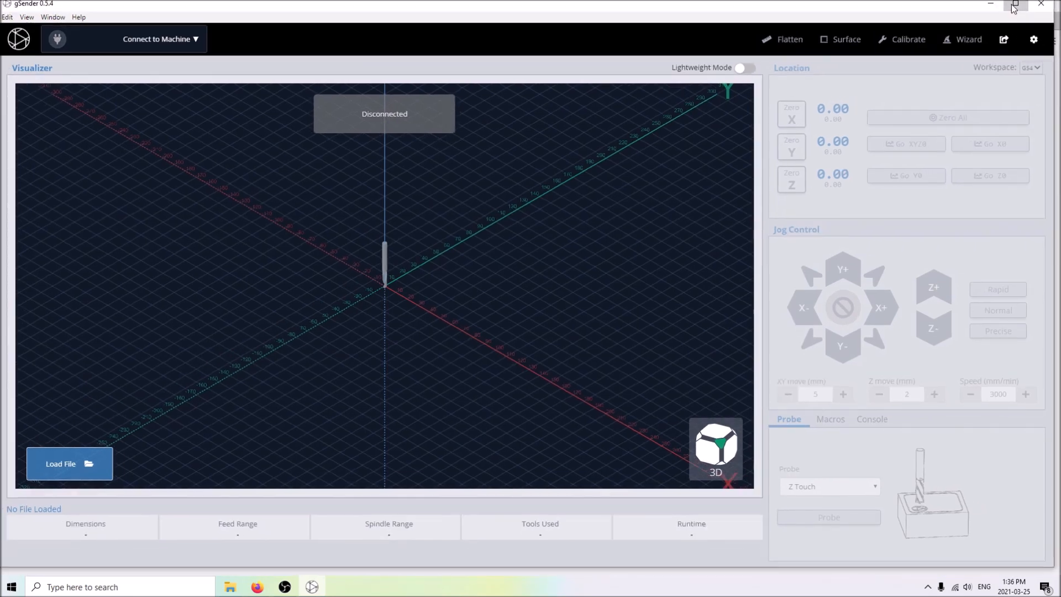
pyautogui.click(1015, 4)
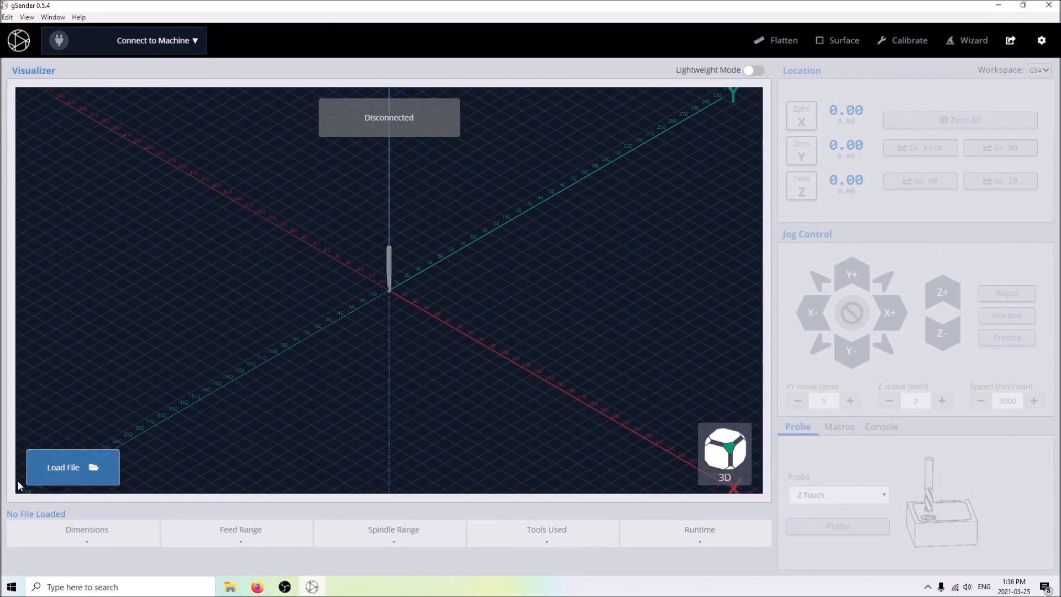
# - Review the General, Probe and Visualizer pages of the gSender settings, then close the settings
pyautogui.moveTo(126, 52)
pyautogui.click(1041, 41)
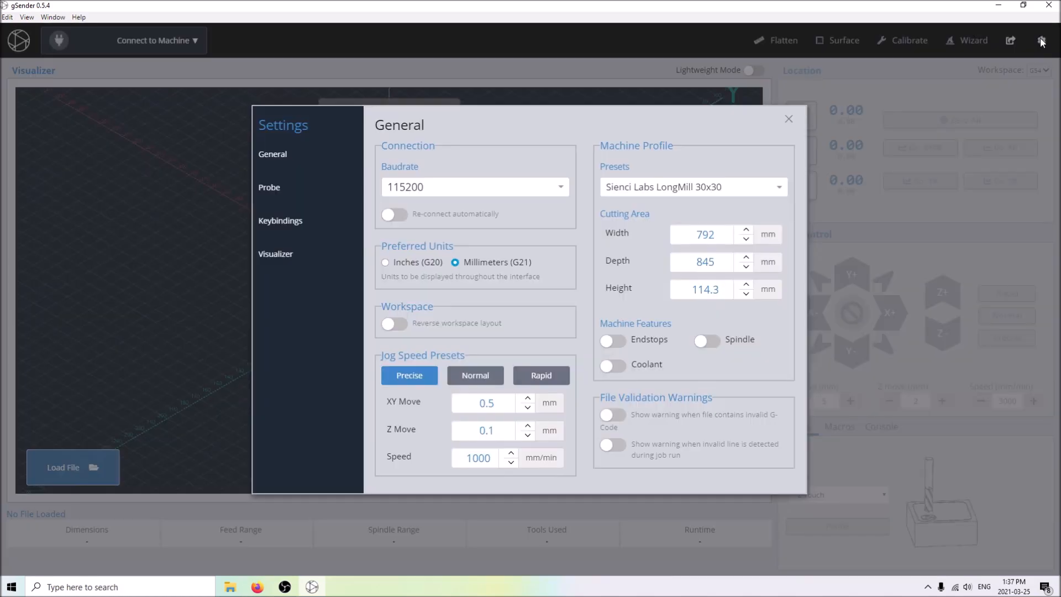
pyautogui.click(269, 187)
pyautogui.click(280, 260)
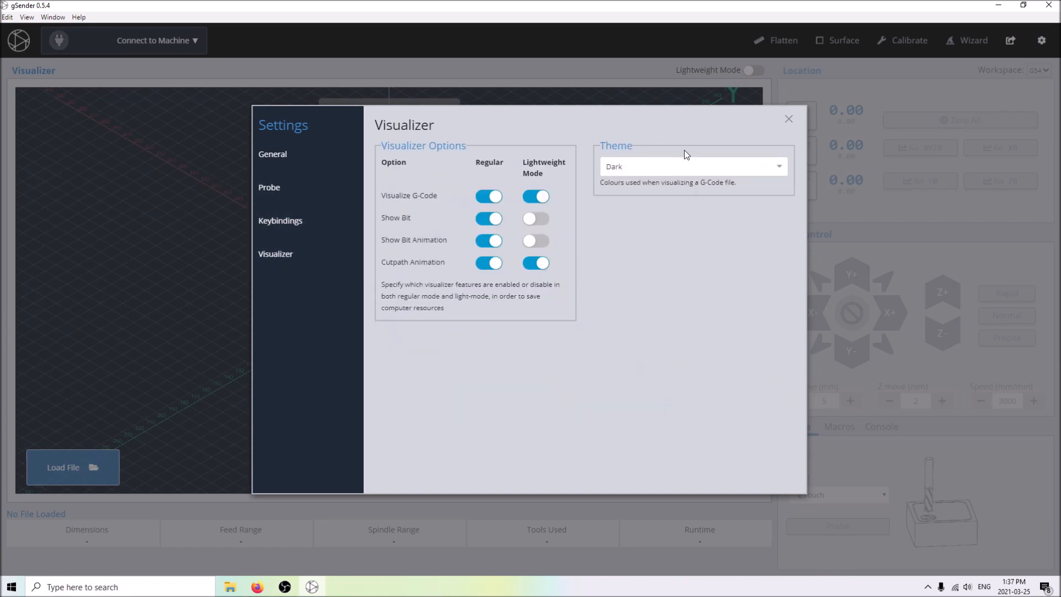
pyautogui.click(796, 124)
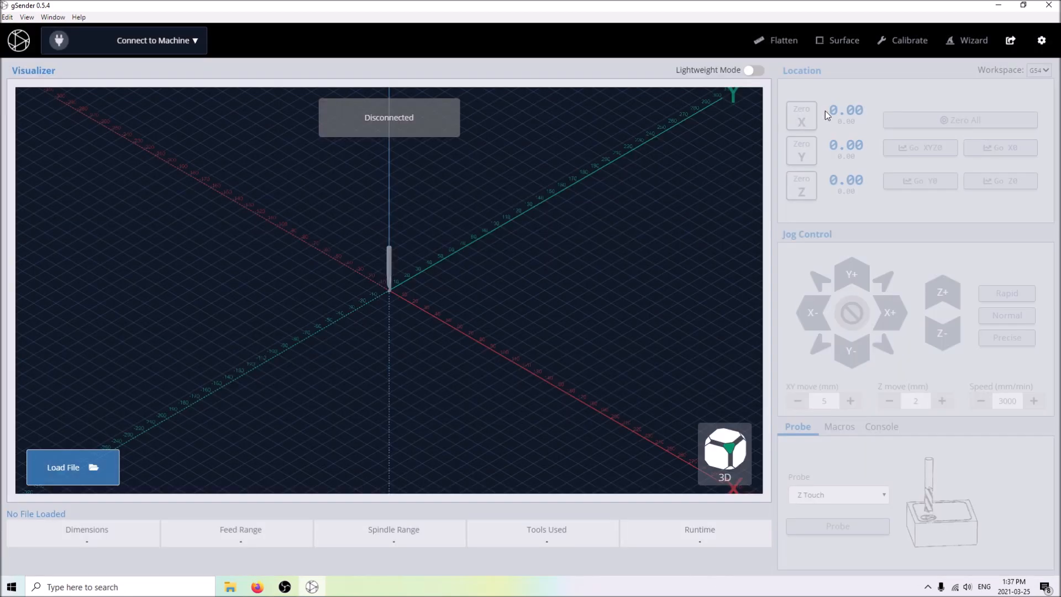
# - Open gSender's online feedback form, dismiss the browser's restore prompt, read through the questions and close the browser
pyautogui.click(1010, 41)
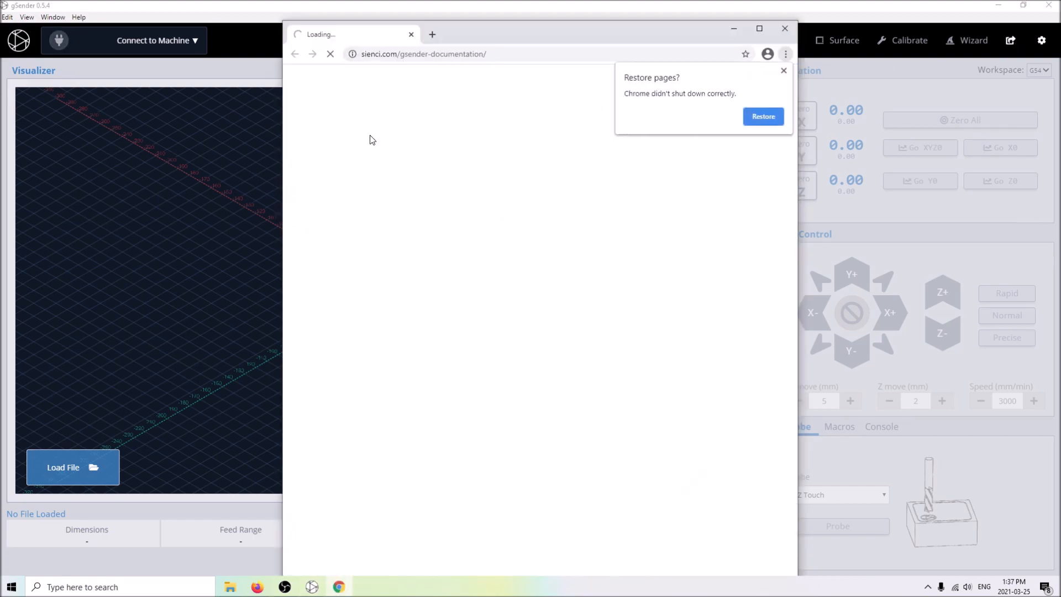
pyautogui.scroll(-5, 557, 264)
pyautogui.scroll(-2, 557, 264)
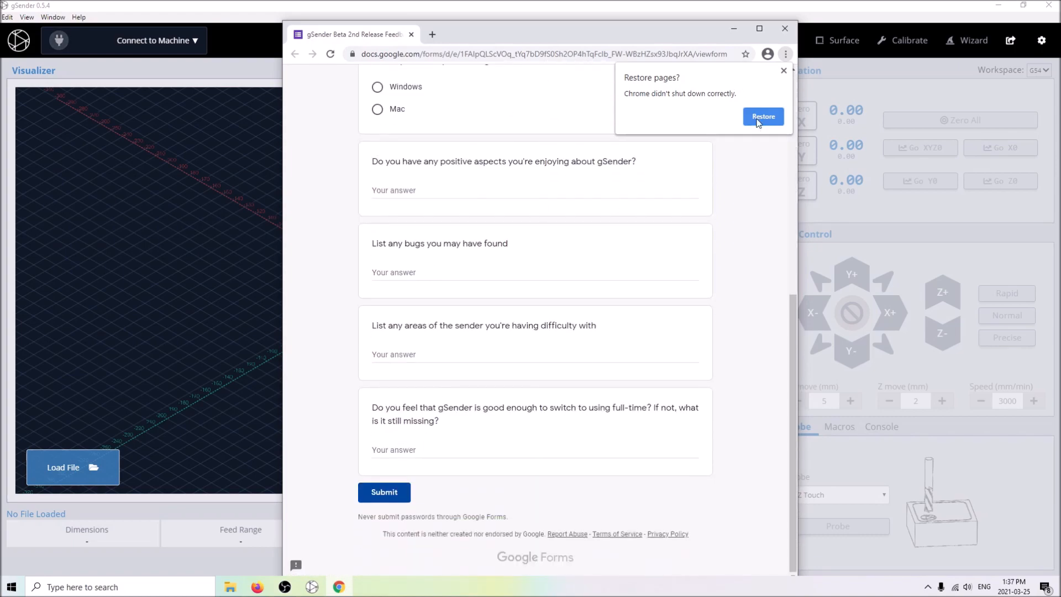
pyautogui.scroll(7, 438, 341)
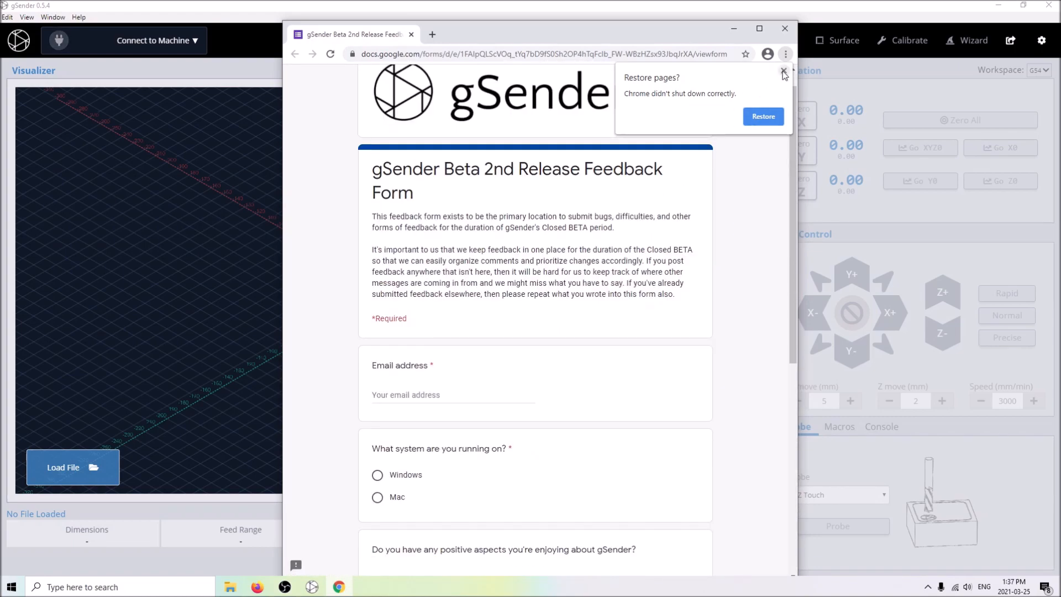
pyautogui.click(784, 71)
pyautogui.scroll(1, 575, 138)
pyautogui.scroll(-15, 575, 140)
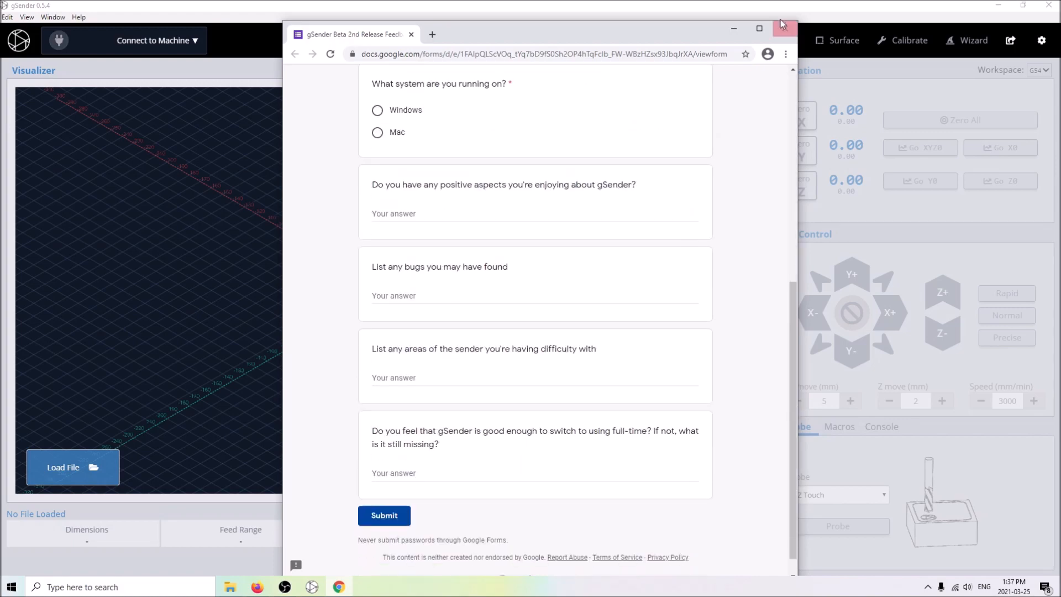
pyautogui.click(785, 28)
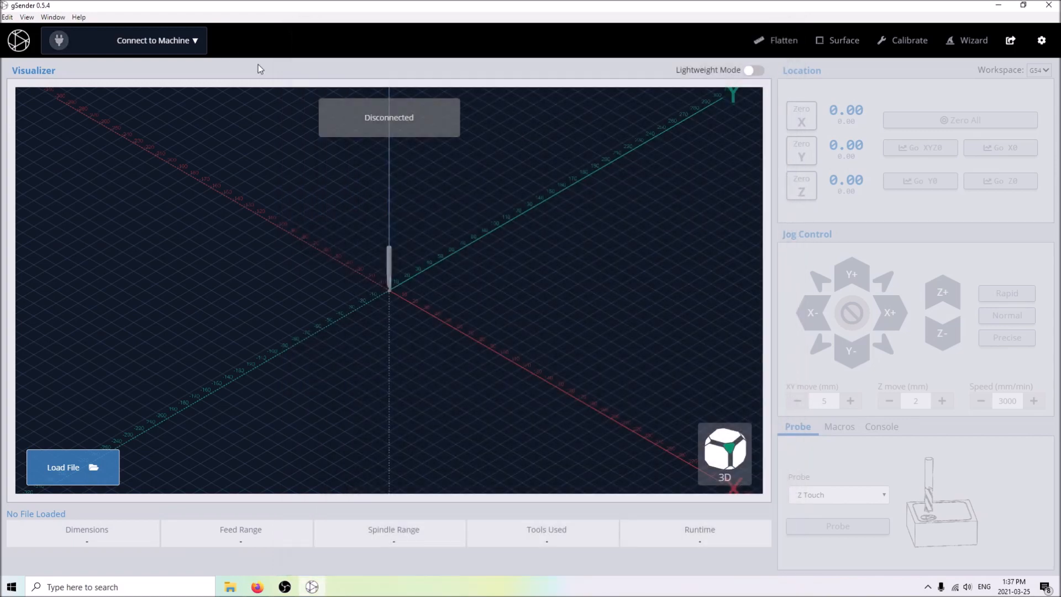
# - Load the G-code file "16MM mdf cut" from the Downloads folder into the visualizer
pyautogui.moveTo(382, 271); pyautogui.dragTo(286, 325)
pyautogui.click(78, 485)
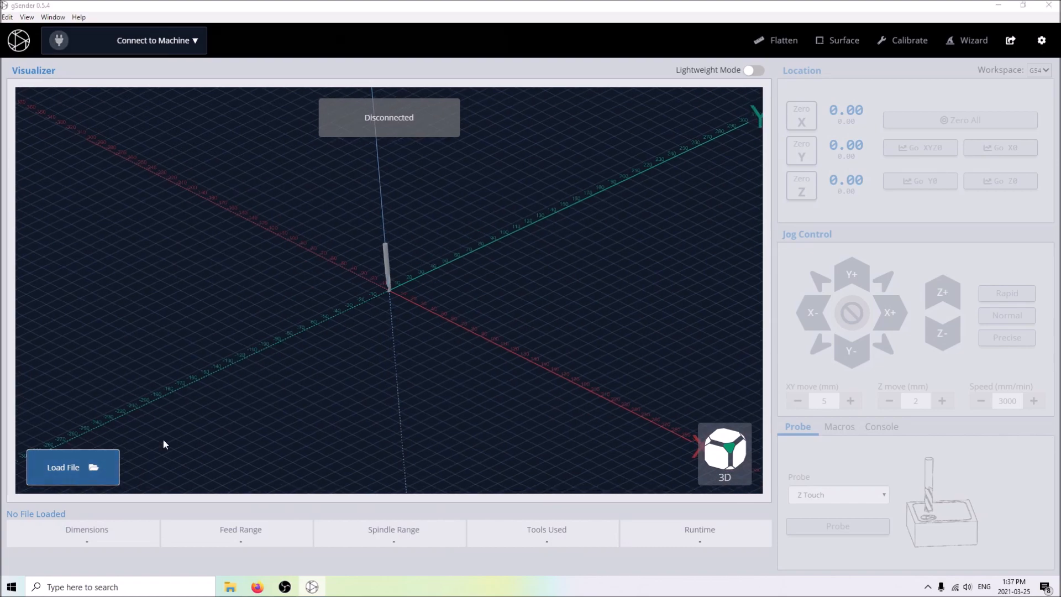
pyautogui.scroll(-4, 182, 194)
pyautogui.scroll(3, 182, 194)
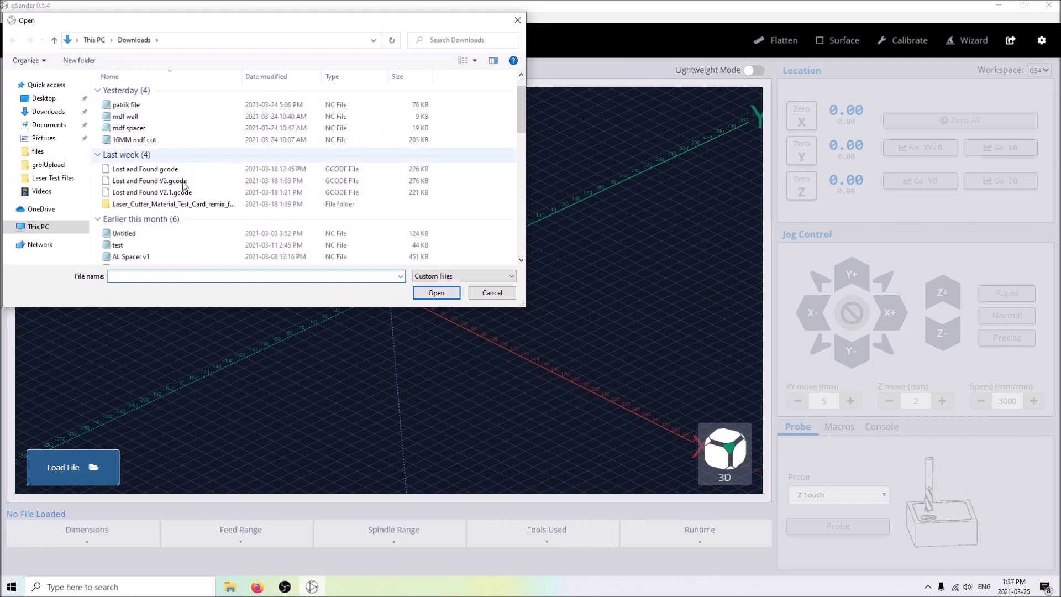
pyautogui.doubleClick(153, 140)
# - Examine the loaded toolpath in the 3D visualizer from several angles and distances, including the area around the bit
pyautogui.scroll(-4, 410, 255)
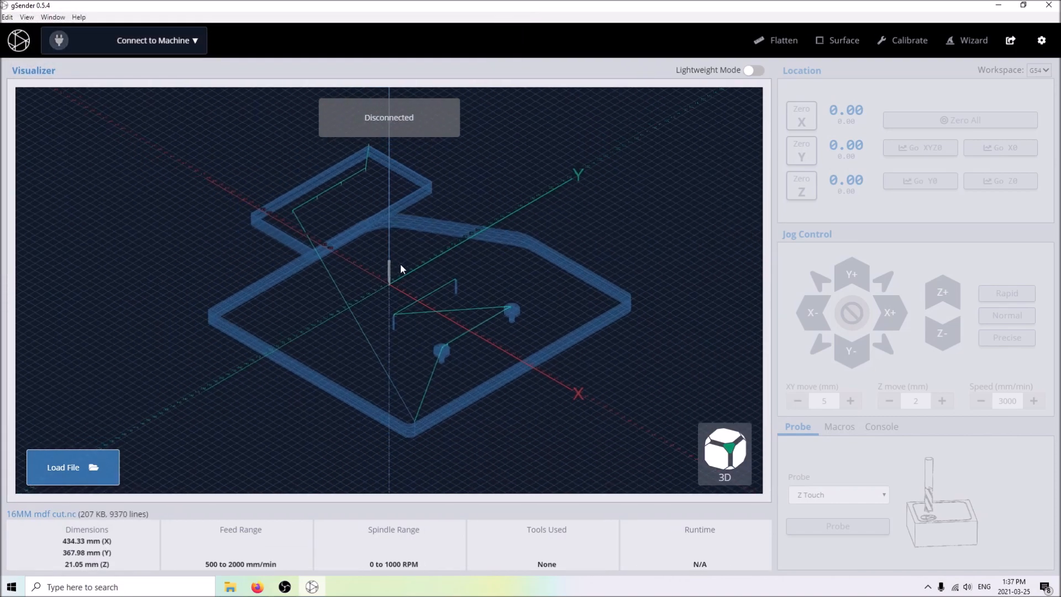
pyautogui.scroll(2, 325, 350)
pyautogui.moveTo(354, 333); pyautogui.dragTo(529, 316)
pyautogui.scroll(5, 526, 319)
pyautogui.moveTo(334, 291); pyautogui.dragTo(173, 276)
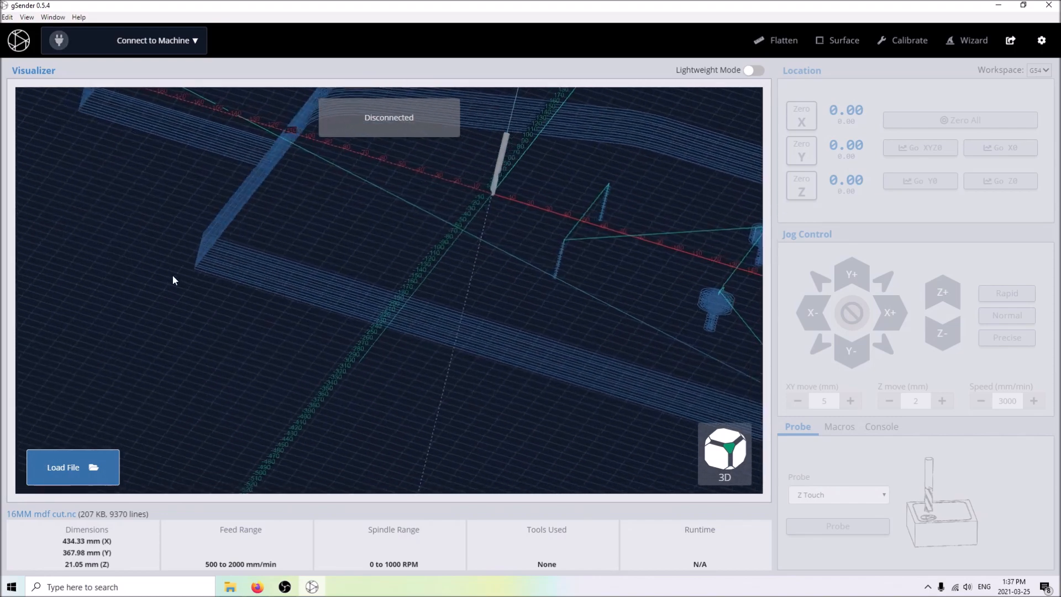
pyautogui.moveTo(569, 282); pyautogui.dragTo(412, 281, button='right')
pyautogui.moveTo(649, 294); pyautogui.dragTo(384, 255)
pyautogui.moveTo(447, 241); pyautogui.dragTo(399, 249)
pyautogui.scroll(4, 398, 296)
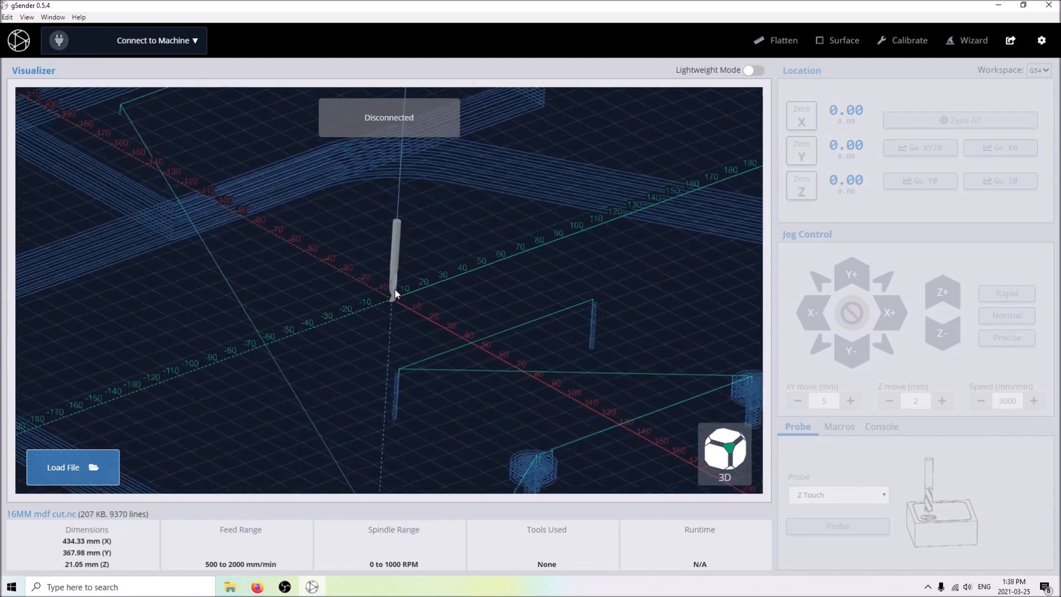
pyautogui.scroll(-7, 399, 301)
pyautogui.moveTo(398, 297); pyautogui.dragTo(439, 286)
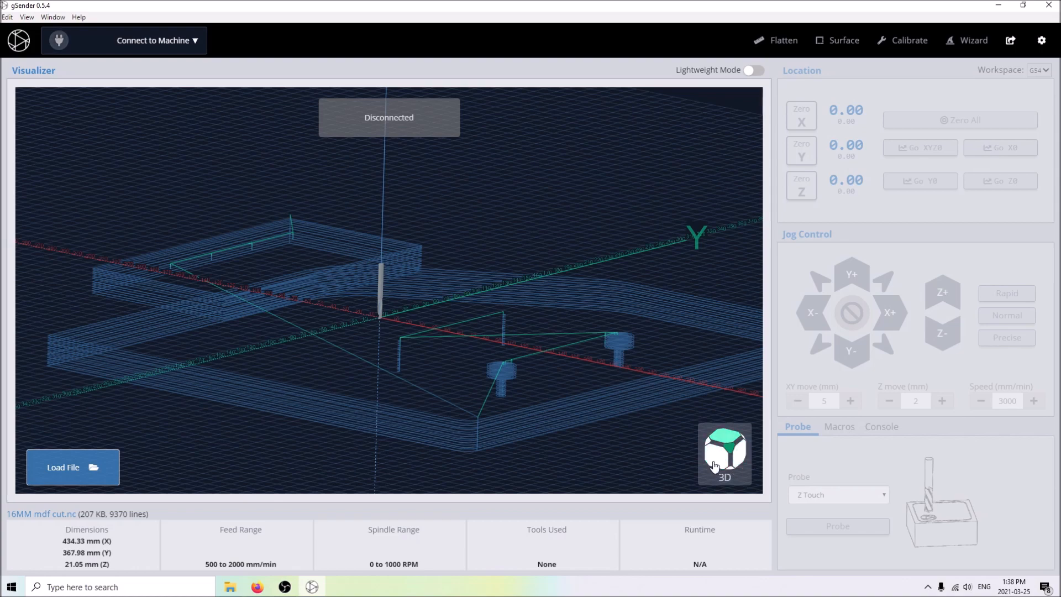
# - Inspect the toolpath in the Top, Front, Right and Left preset views and return to the 3D view
pyautogui.click(725, 436)
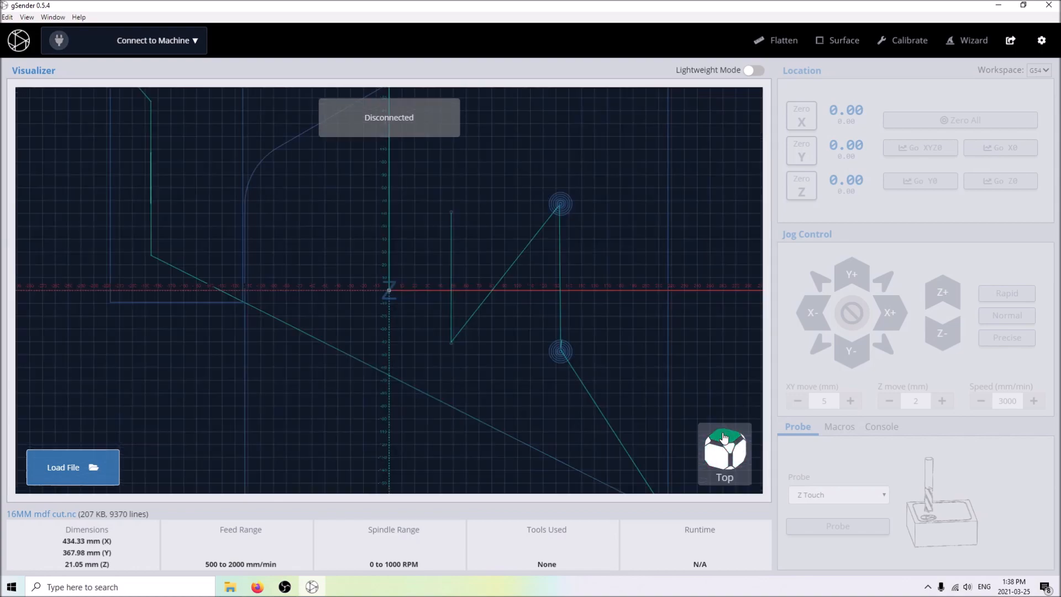
pyautogui.scroll(-8, 536, 383)
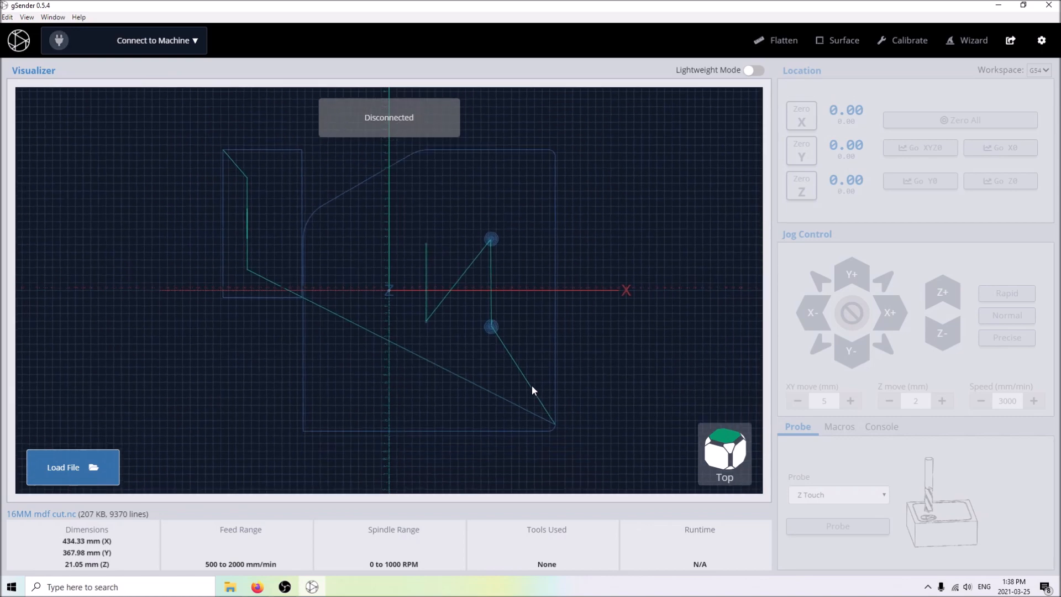
pyautogui.click(722, 460)
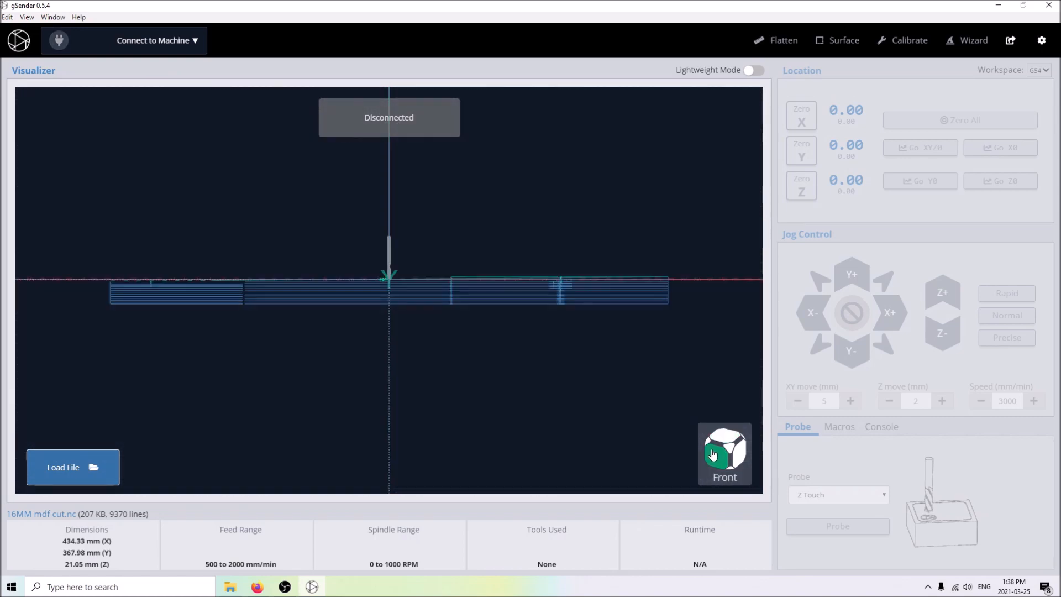
pyautogui.click(741, 458)
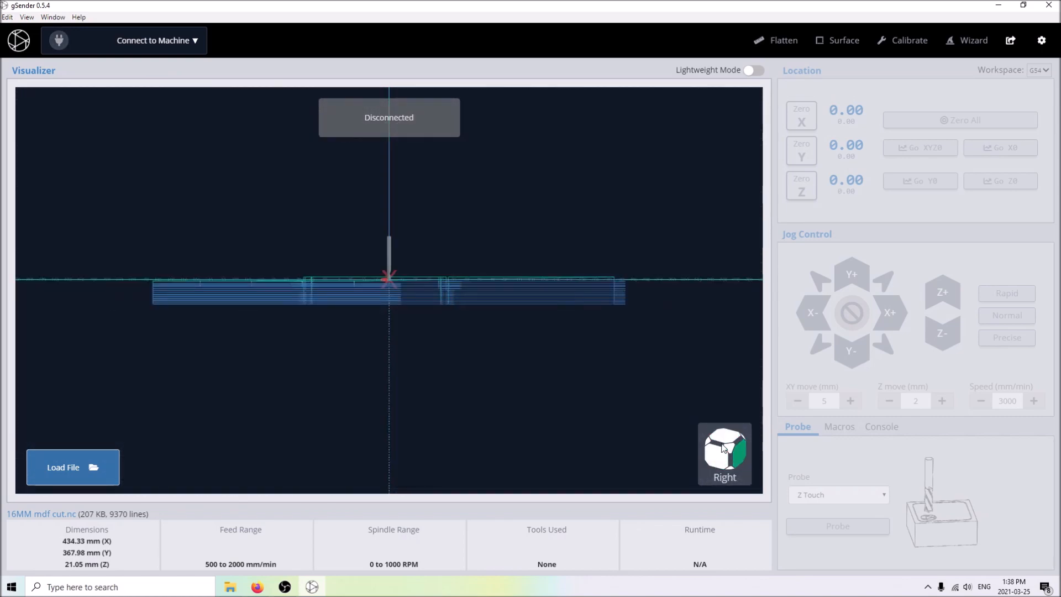
pyautogui.click(730, 452)
pyautogui.scroll(-1, 417, 273)
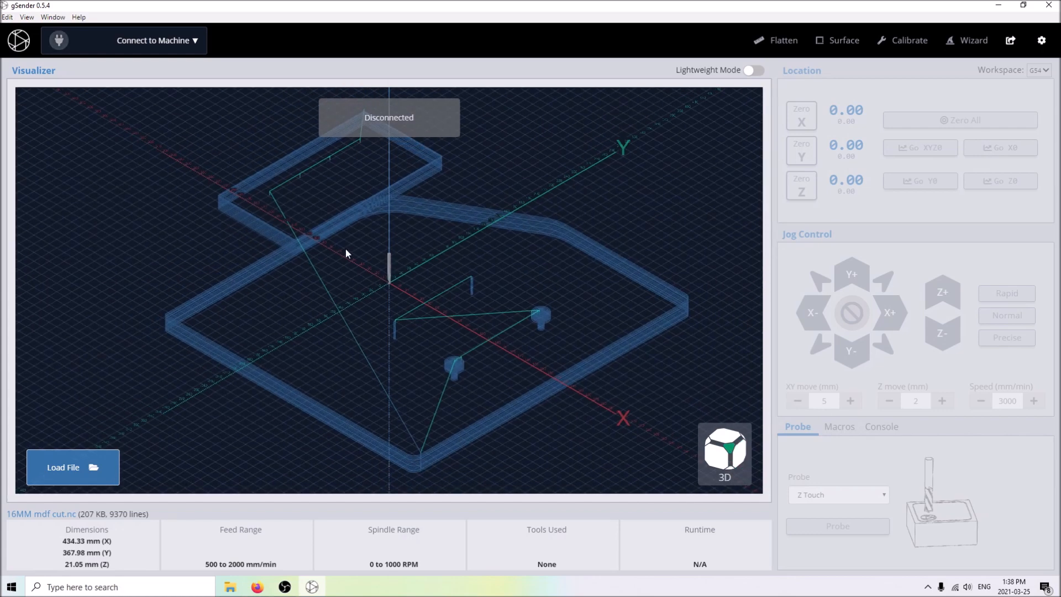
pyautogui.click(709, 447)
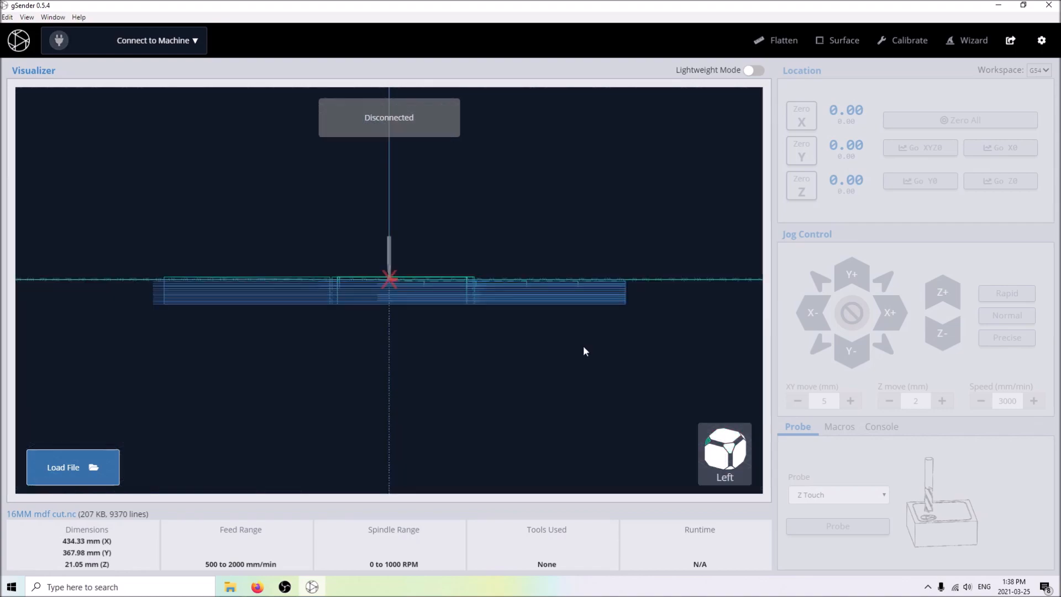
pyautogui.moveTo(498, 335); pyautogui.dragTo(493, 434)
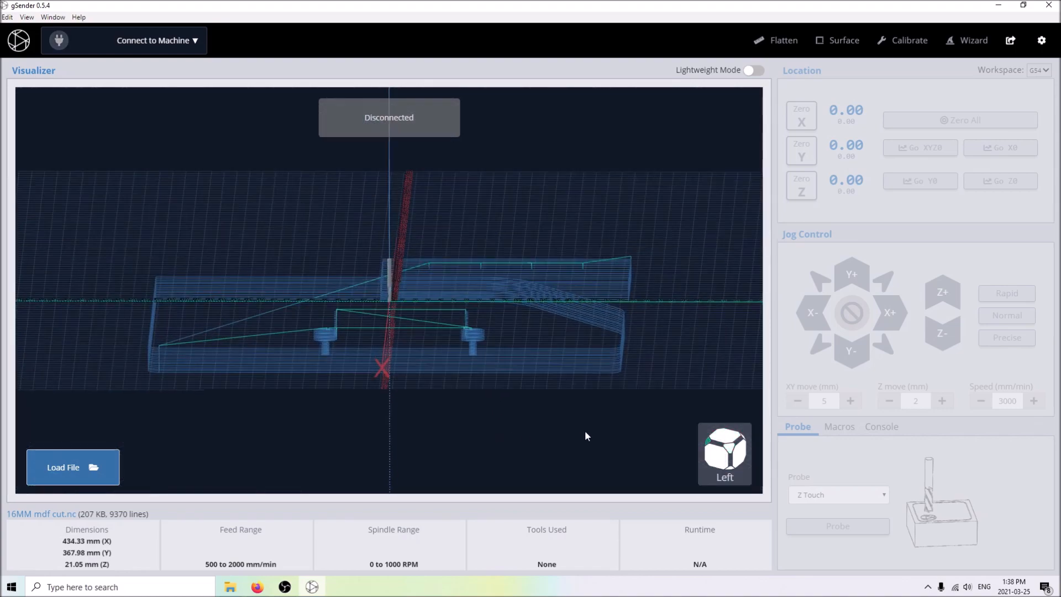
pyautogui.click(729, 450)
pyautogui.scroll(-5, 366, 290)
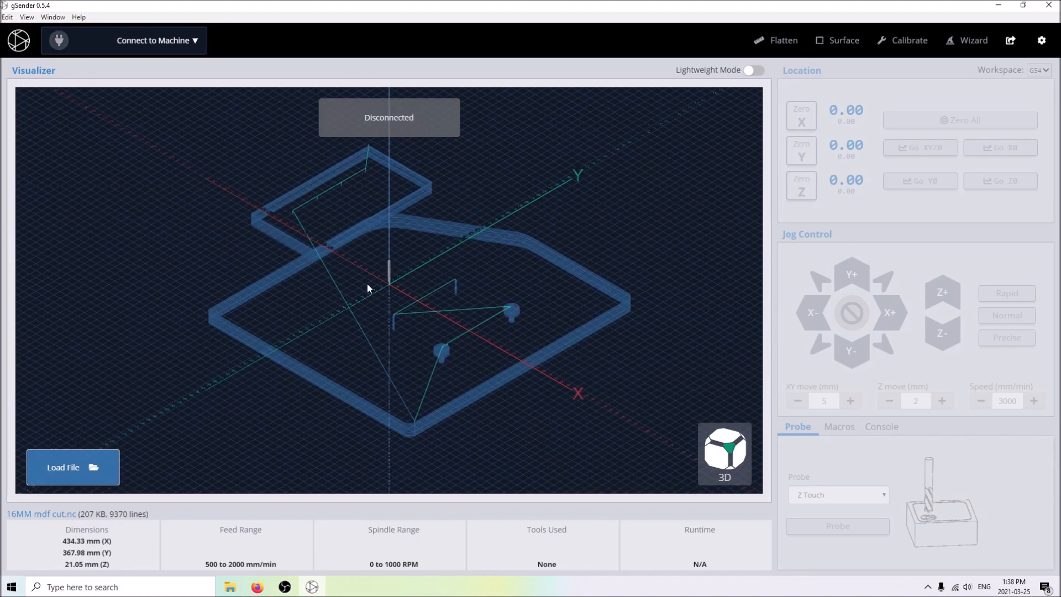
# - Examine the loaded toolpath in the 3D visualizer from tilted angles, both farther away and closer up
pyautogui.moveTo(372, 283)
pyautogui.mouseDown()
pyautogui.moveTo(408, 247)
pyautogui.moveTo(510, 237)
pyautogui.moveTo(502, 313)
pyautogui.moveTo(368, 267)
pyautogui.mouseUp()
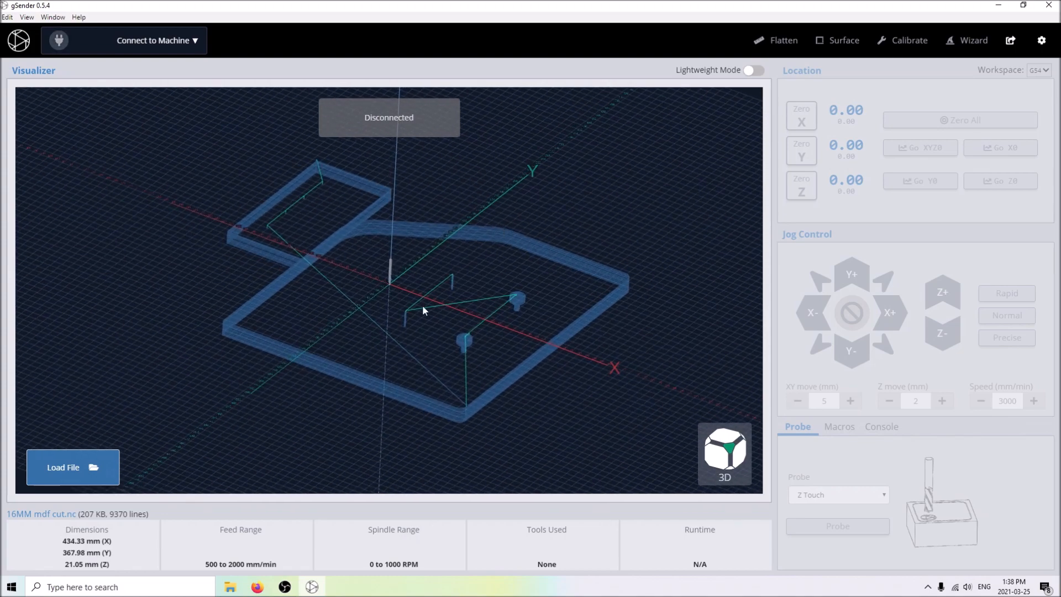
pyautogui.scroll(-3, 376, 291)
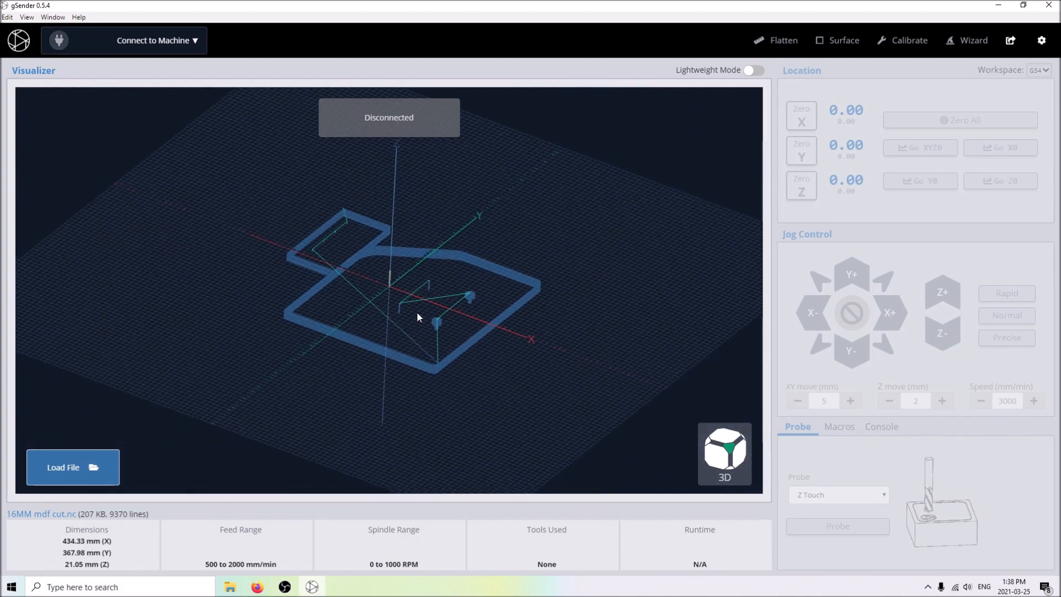
pyautogui.scroll(5, 454, 284)
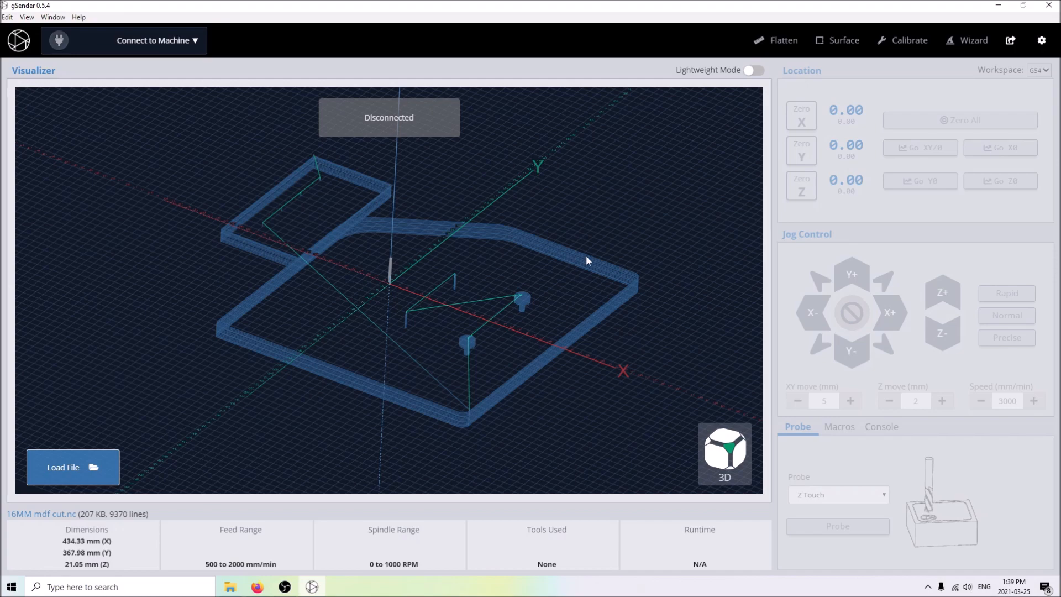
pyautogui.moveTo(340, 204); pyautogui.dragTo(427, 296)
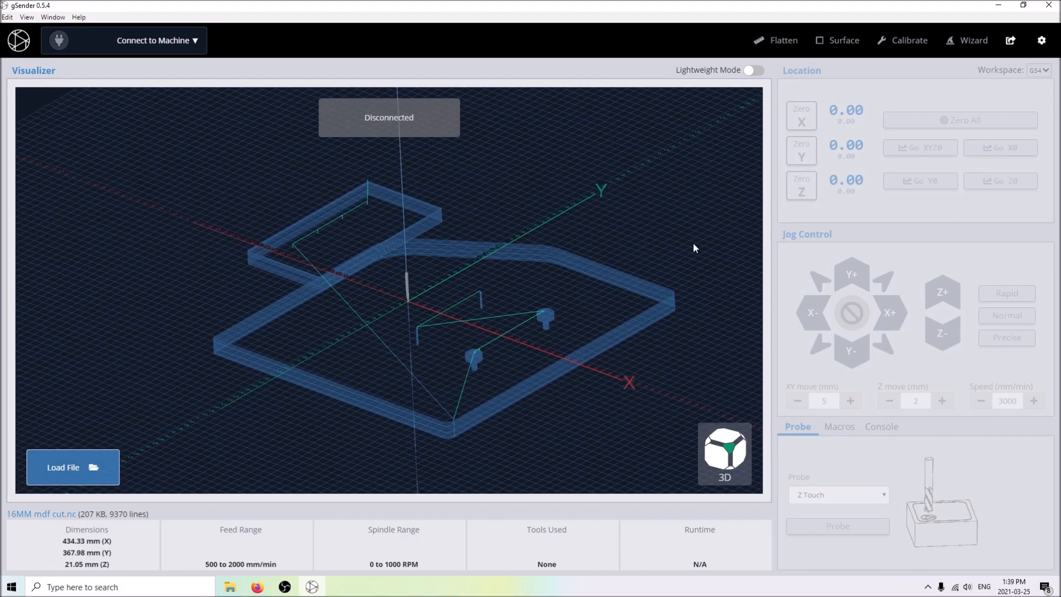
# - Switch the preferred units to inches and back to millimetres in the general settings, and glance at the probe settings
pyautogui.click(1041, 41)
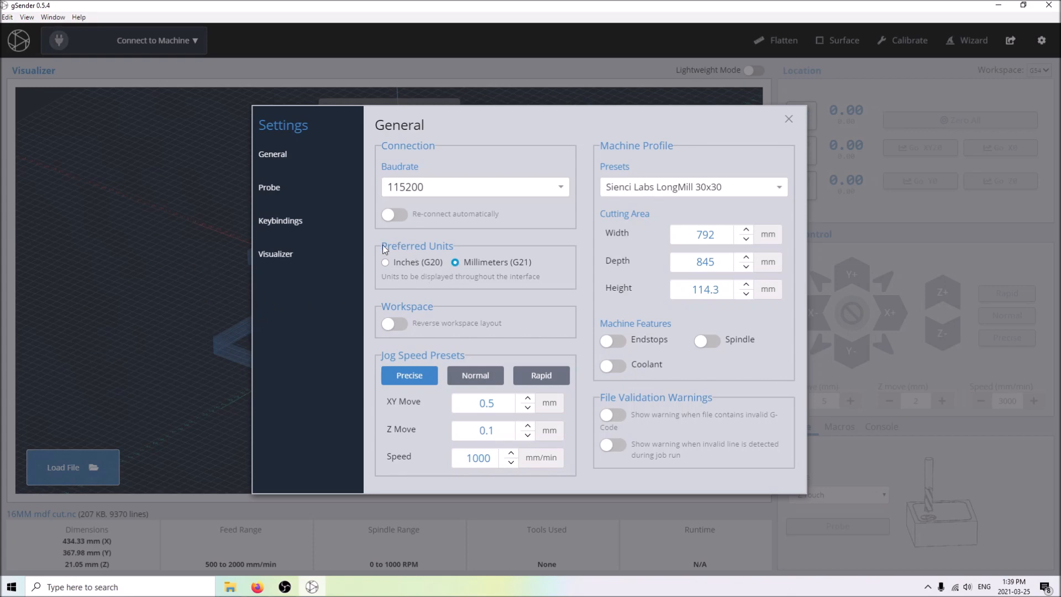
pyautogui.click(385, 264)
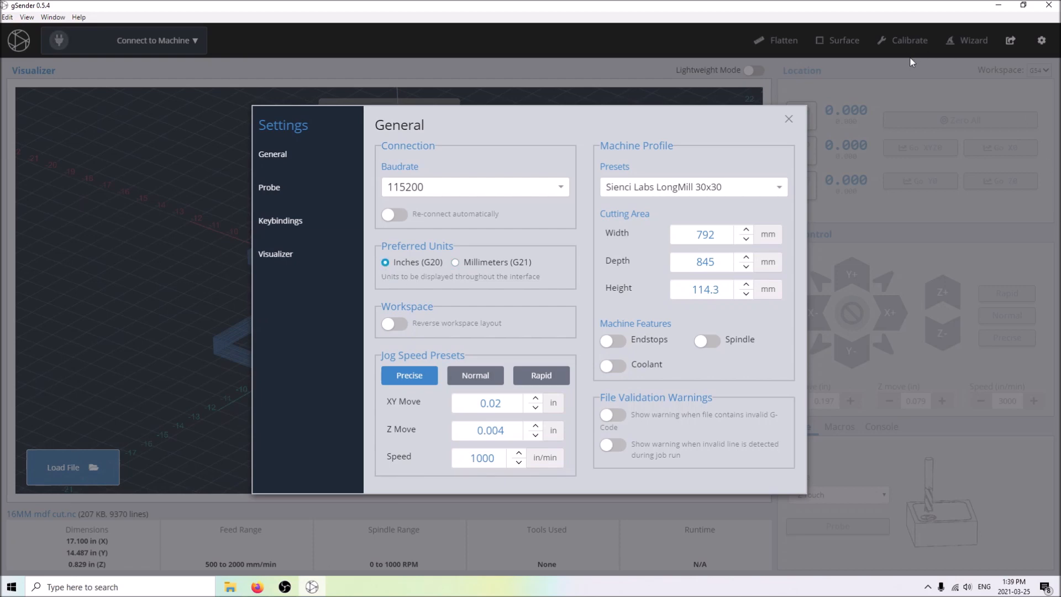
pyautogui.click(454, 264)
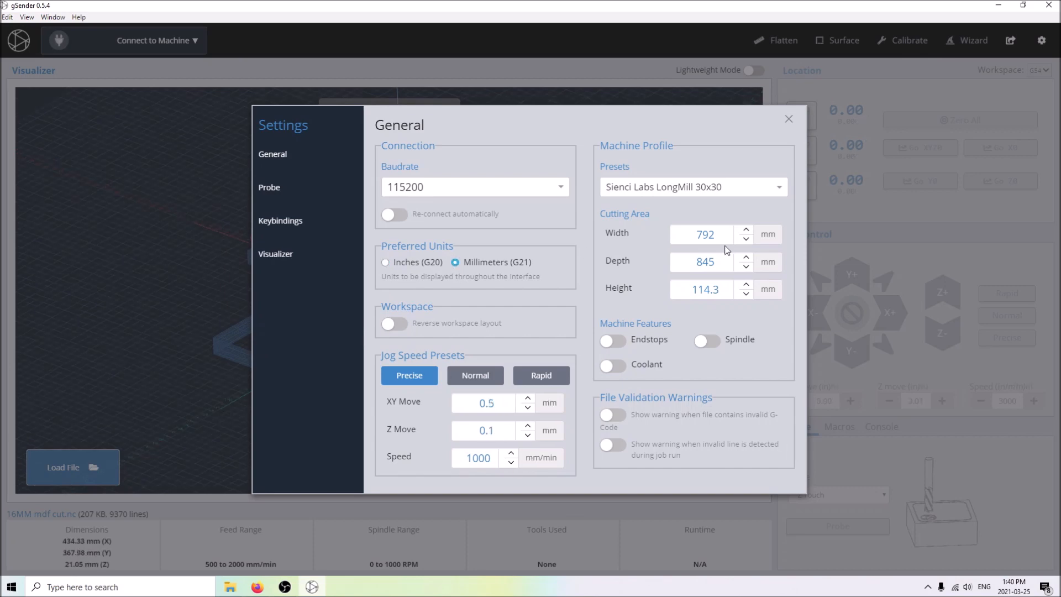
pyautogui.click(300, 187)
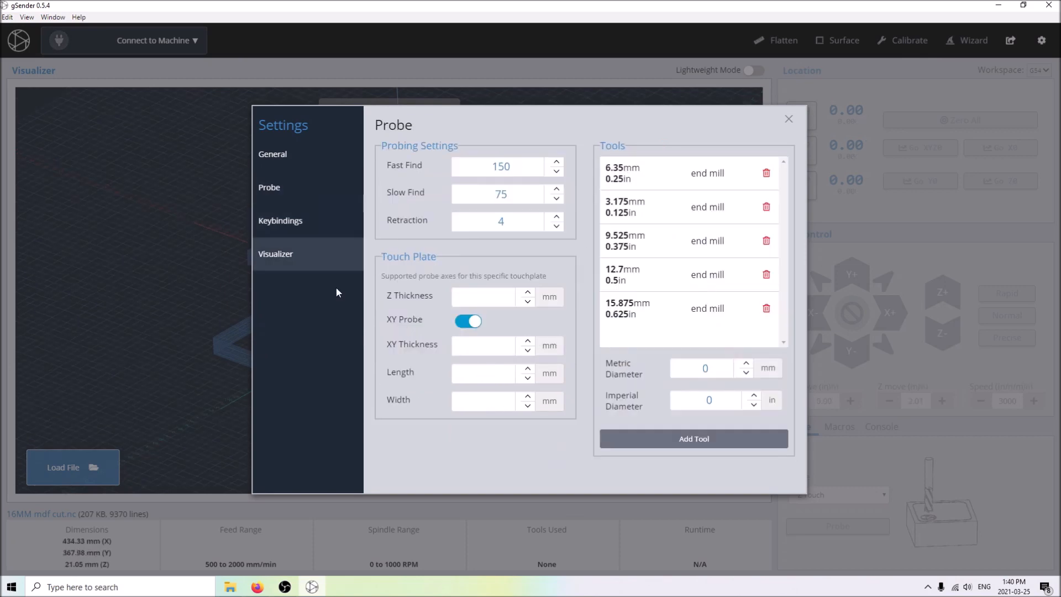
pyautogui.click(283, 153)
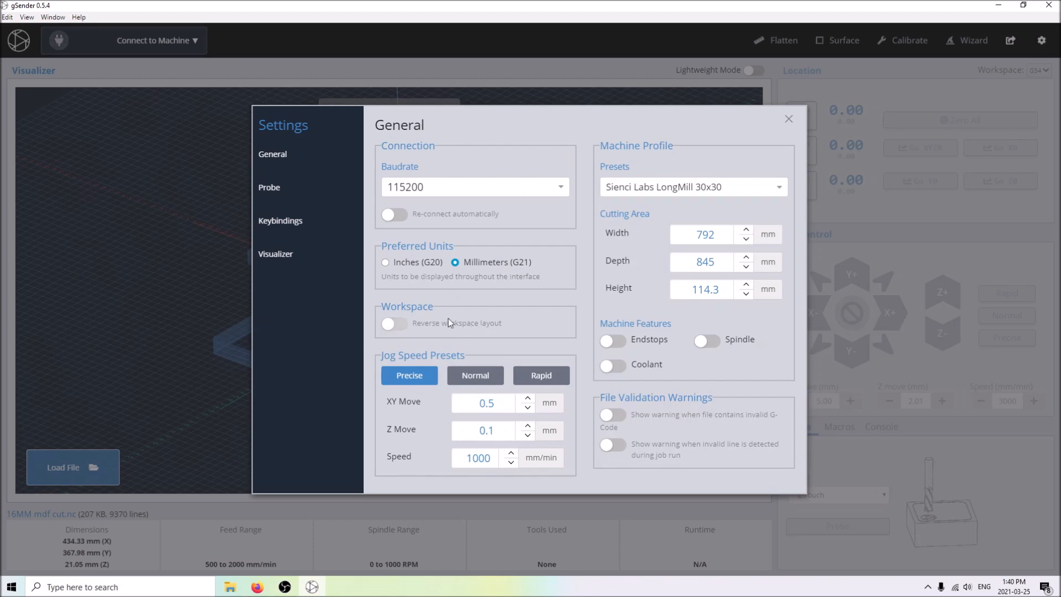
# - Turn on the reversed workspace layout, view the mirrored interface outside the settings, and turn the option off again
pyautogui.click(393, 323)
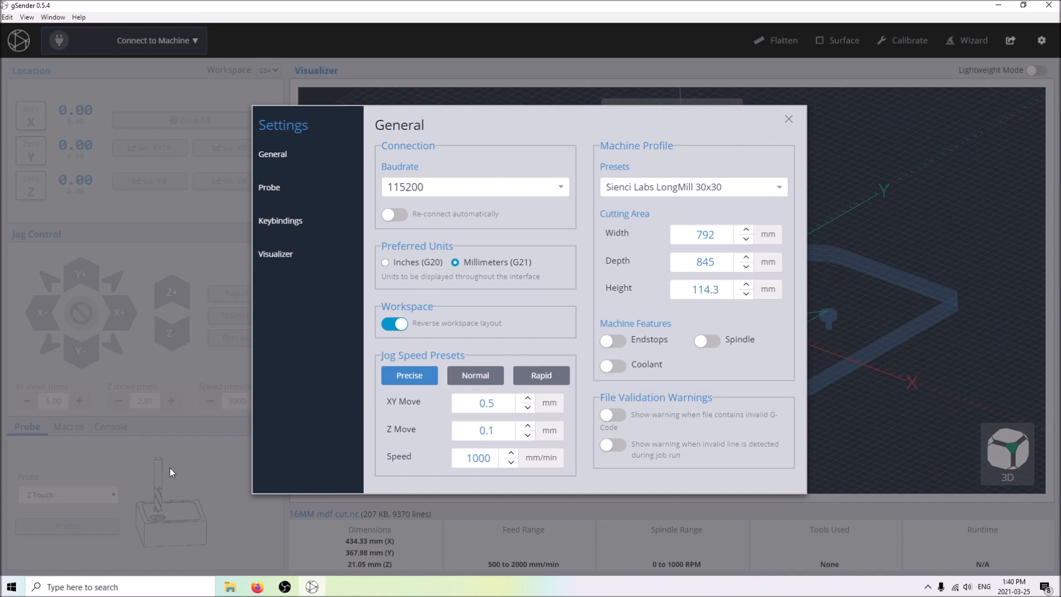
pyautogui.click(789, 119)
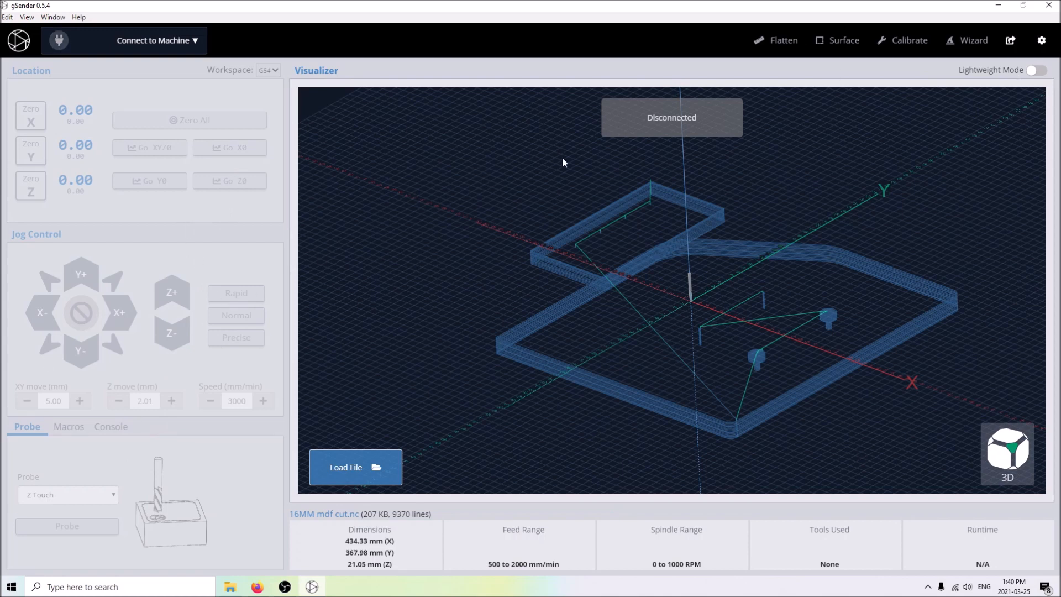
pyautogui.moveTo(117, 77)
pyautogui.click(1042, 40)
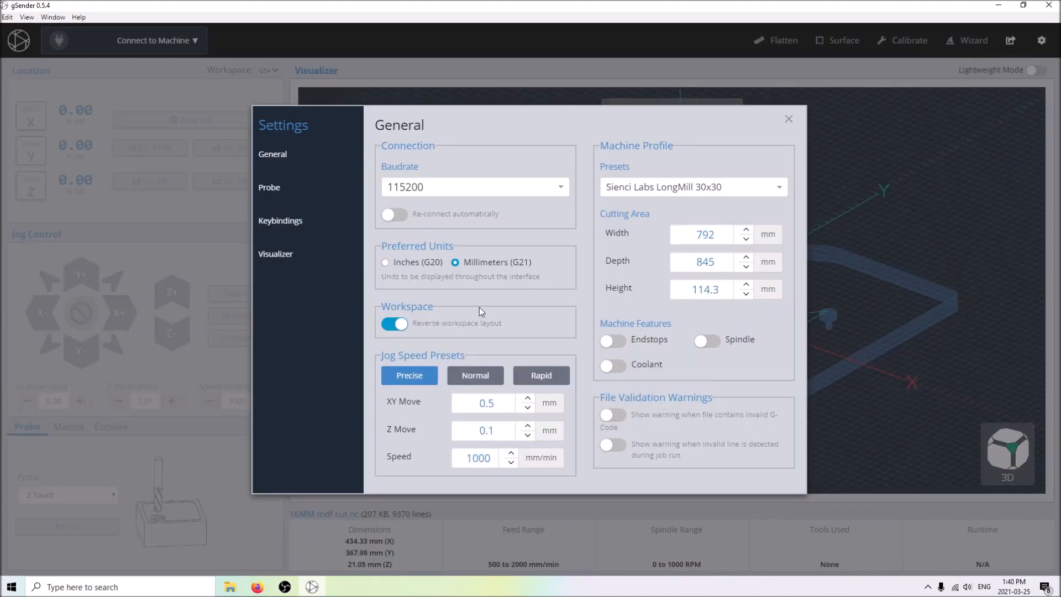
pyautogui.click(394, 323)
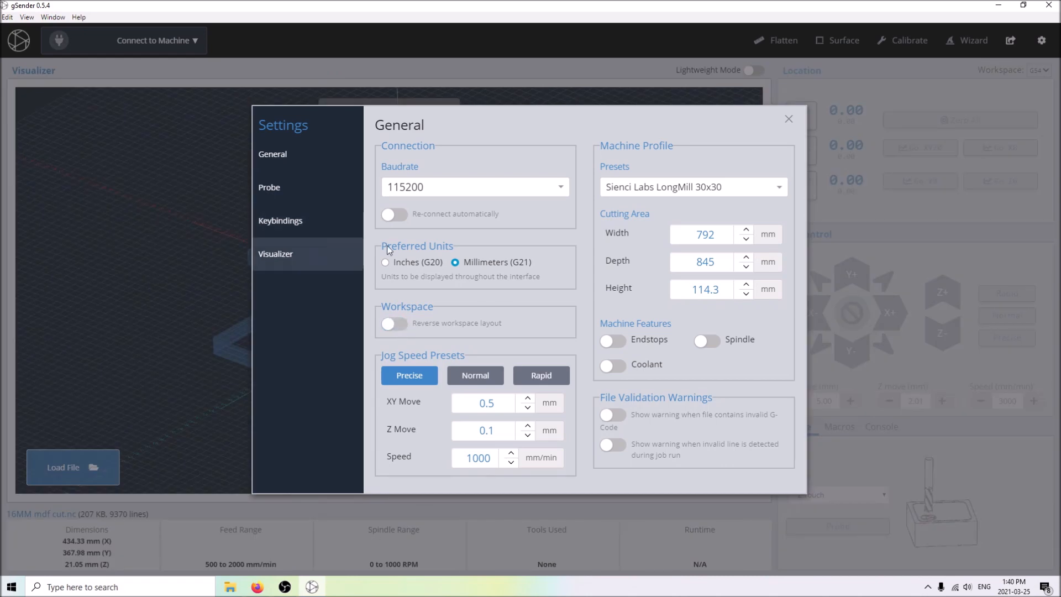
# - Set the visualizer theme to light and view the toolpath outside the settings
pyautogui.click(294, 258)
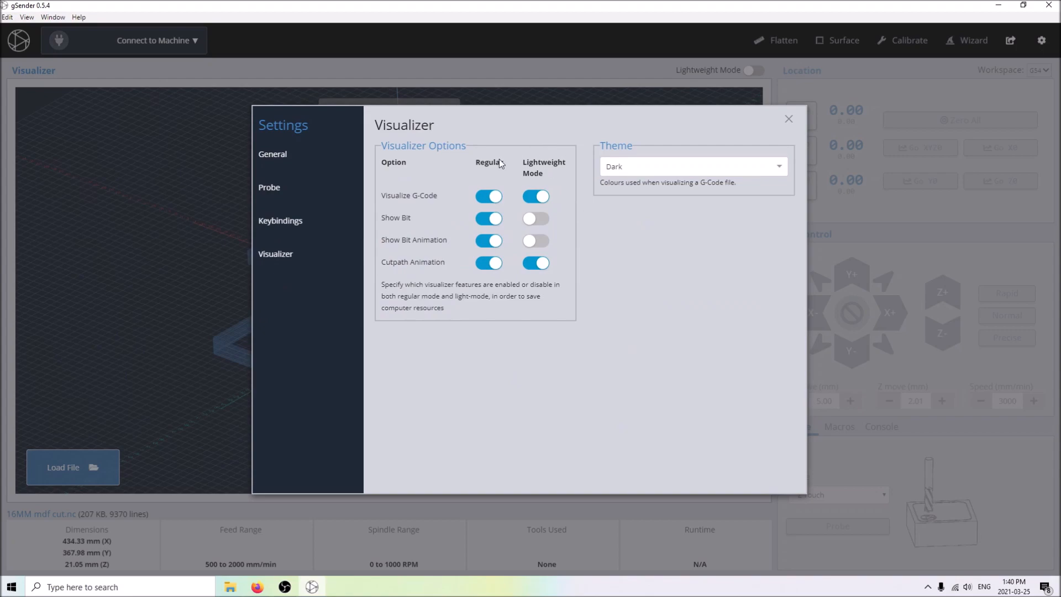
pyautogui.click(669, 167)
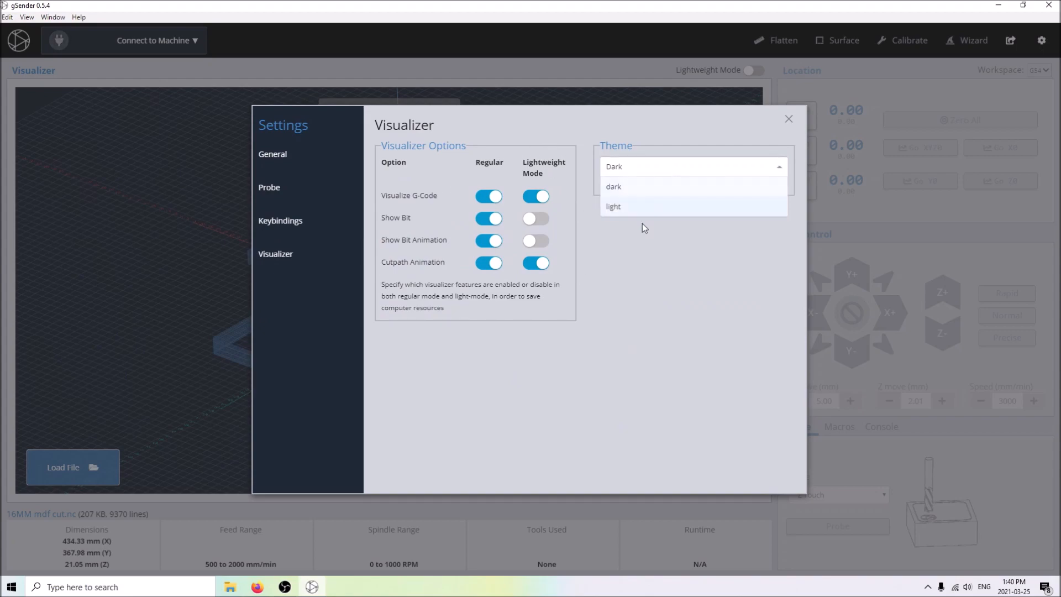
pyautogui.click(651, 207)
pyautogui.click(788, 119)
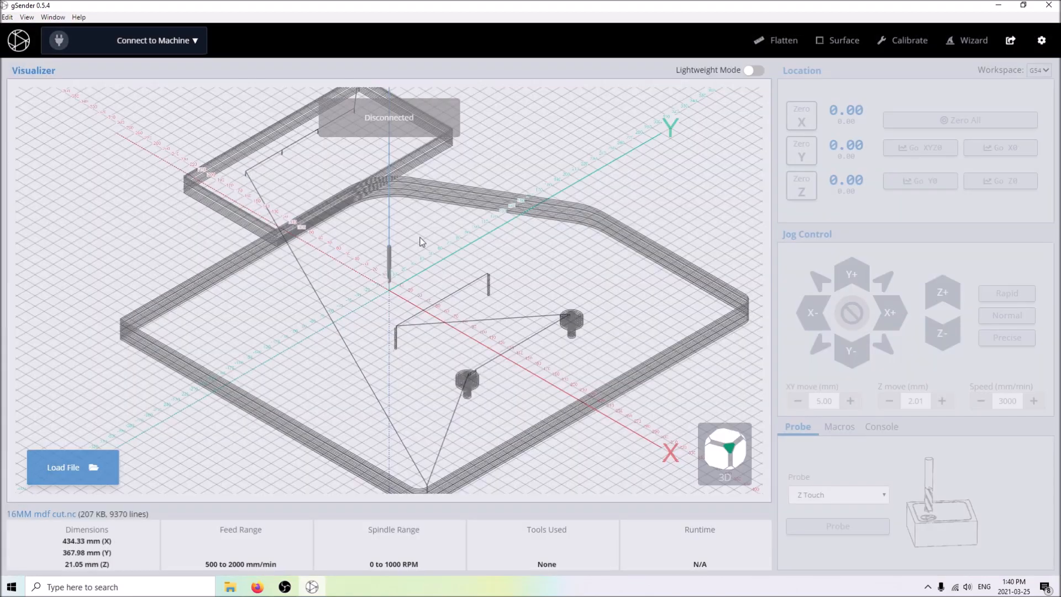
pyautogui.scroll(-3, 460, 283)
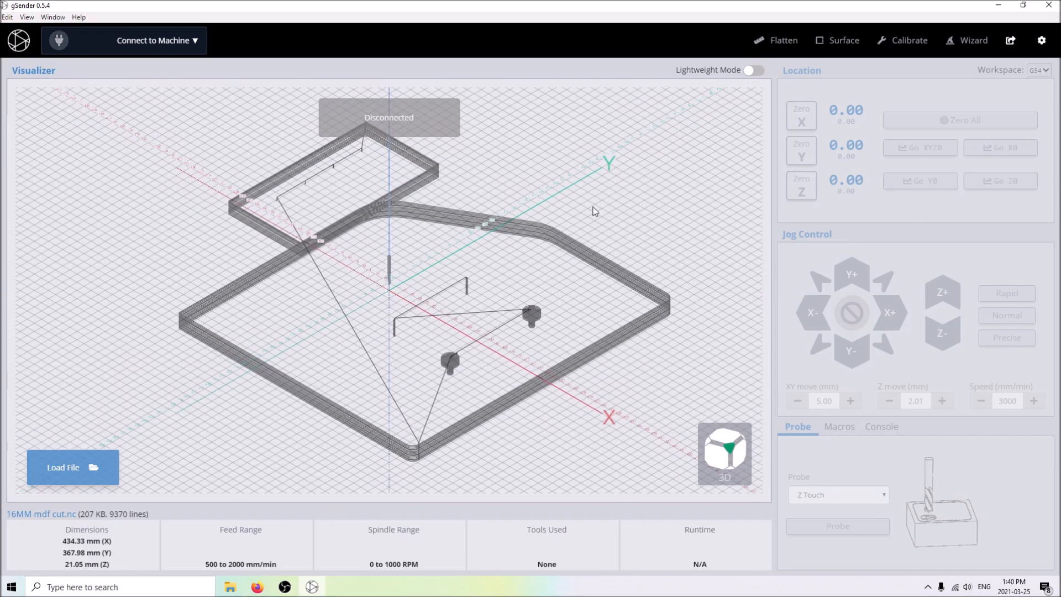
# - Set the visualizer theme back to dark and close the settings
pyautogui.click(1044, 40)
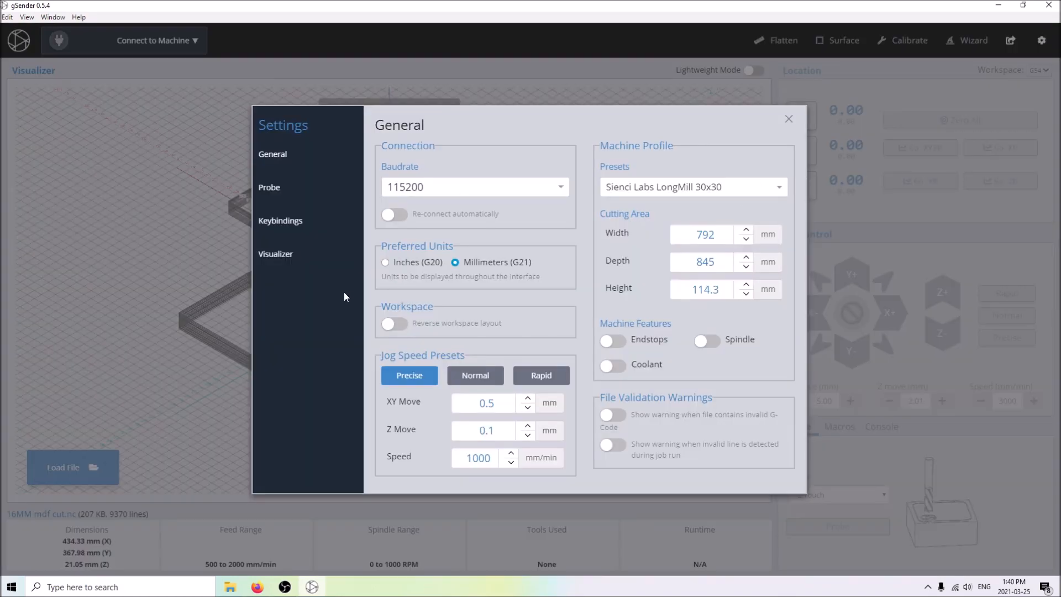
pyautogui.click(323, 252)
pyautogui.click(620, 166)
pyautogui.click(608, 189)
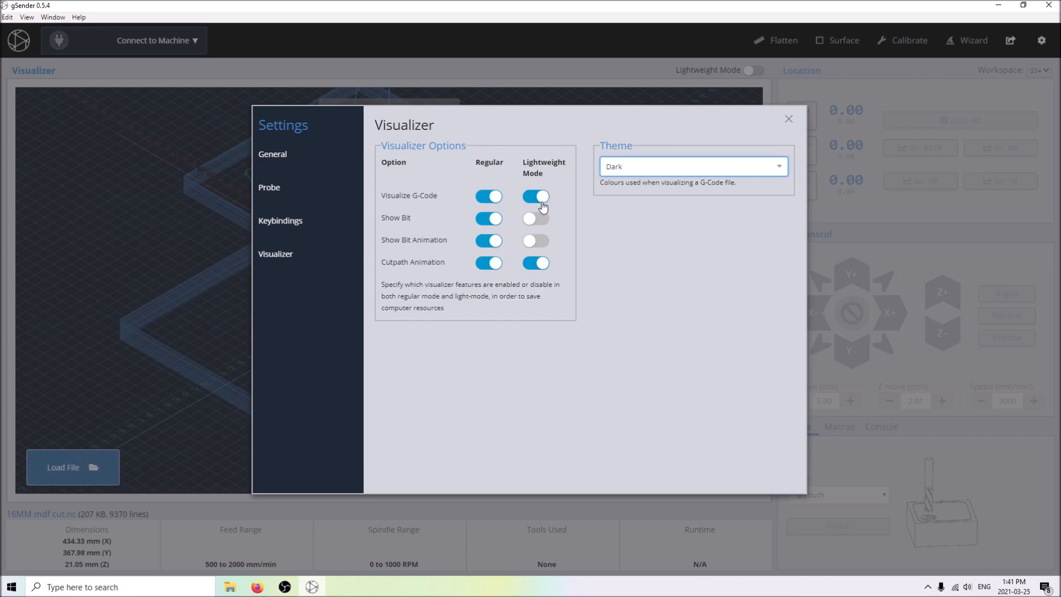
pyautogui.click(789, 119)
# - Turn on the visualizer's lightweight mode, compare the display around the bit, and turn the mode off again
pyautogui.scroll(5, 370, 240)
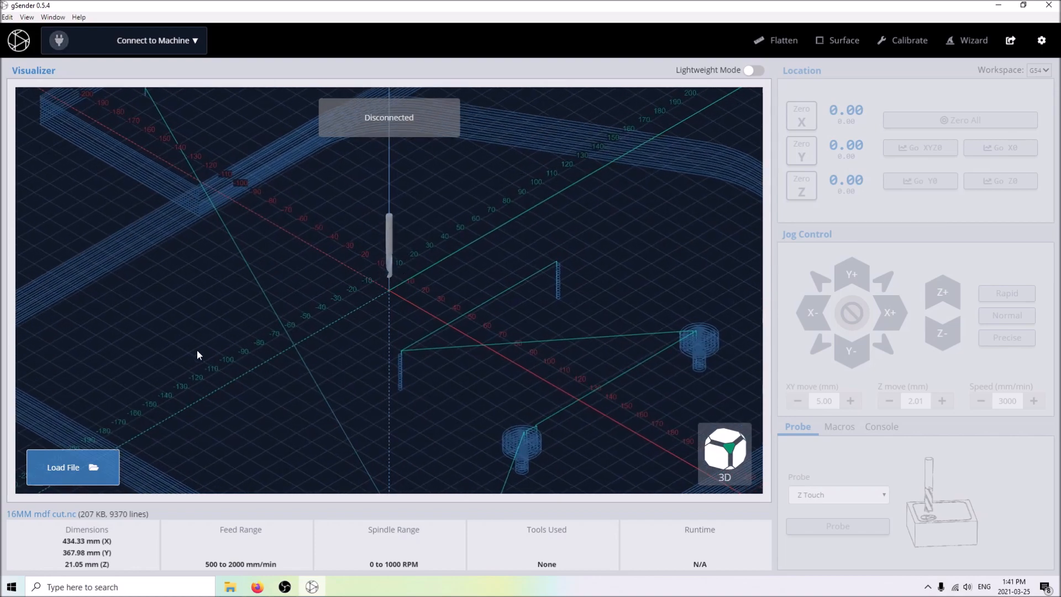
pyautogui.scroll(-3, 195, 349)
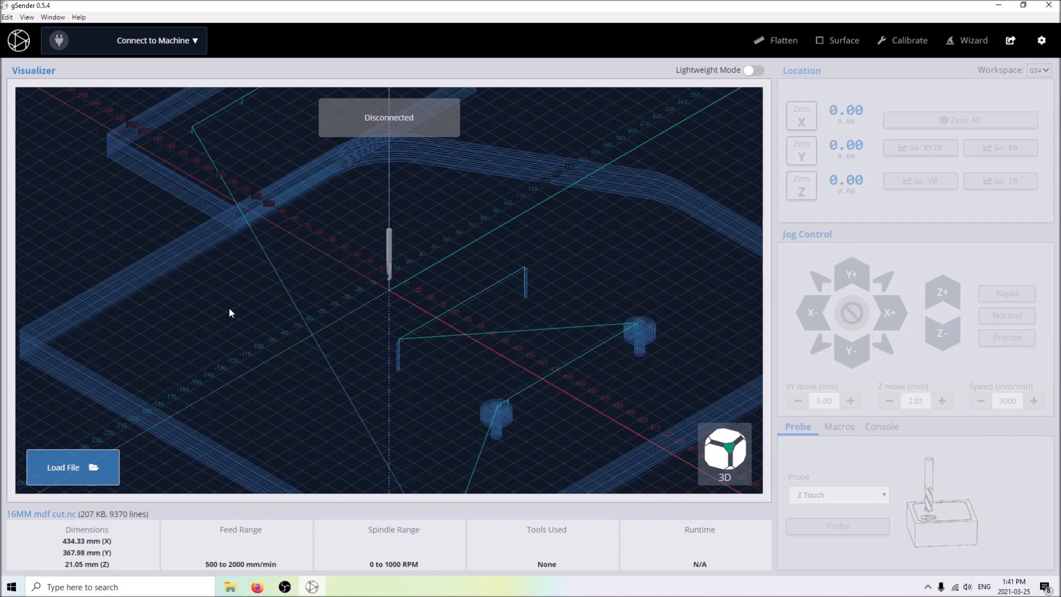
pyautogui.click(754, 70)
pyautogui.scroll(-5, 359, 257)
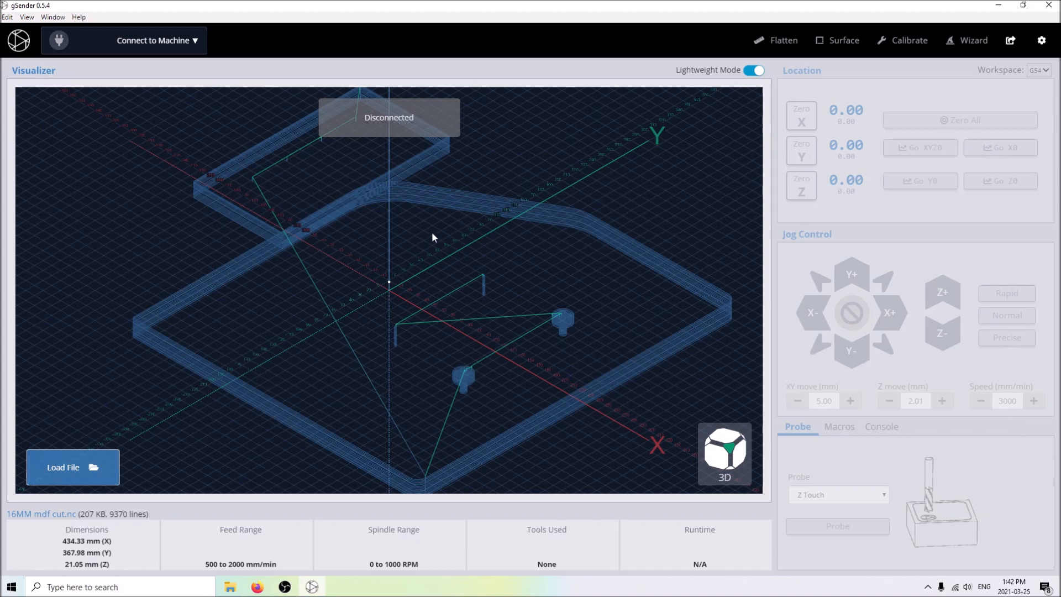
pyautogui.click(754, 70)
# - Connect to the machine on COM10 using Grbl at 115200 baud
pyautogui.moveTo(85, 45)
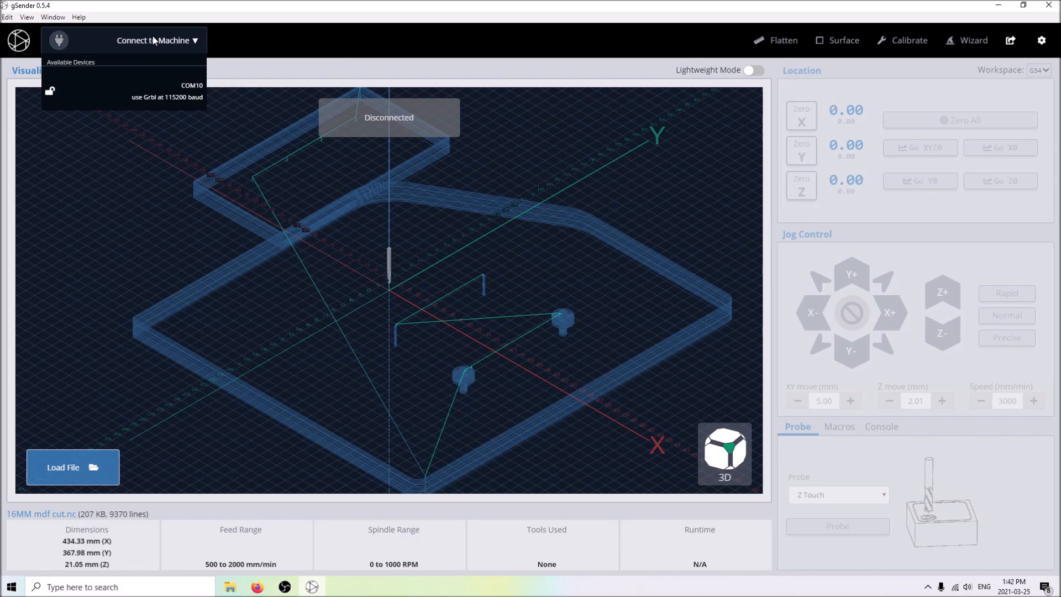
pyautogui.click(121, 92)
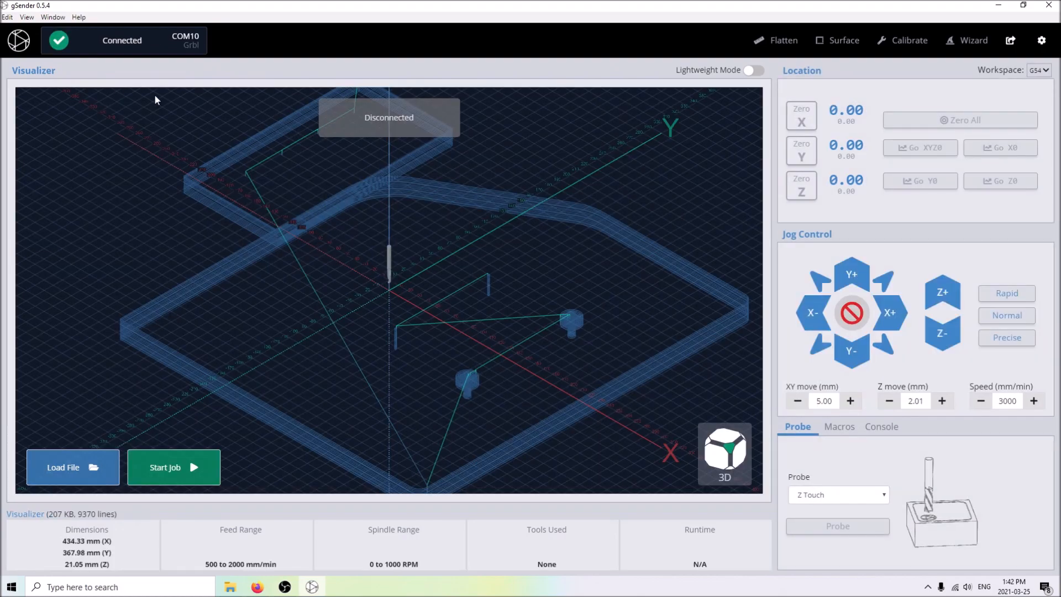
pyautogui.scroll(-3, 381, 321)
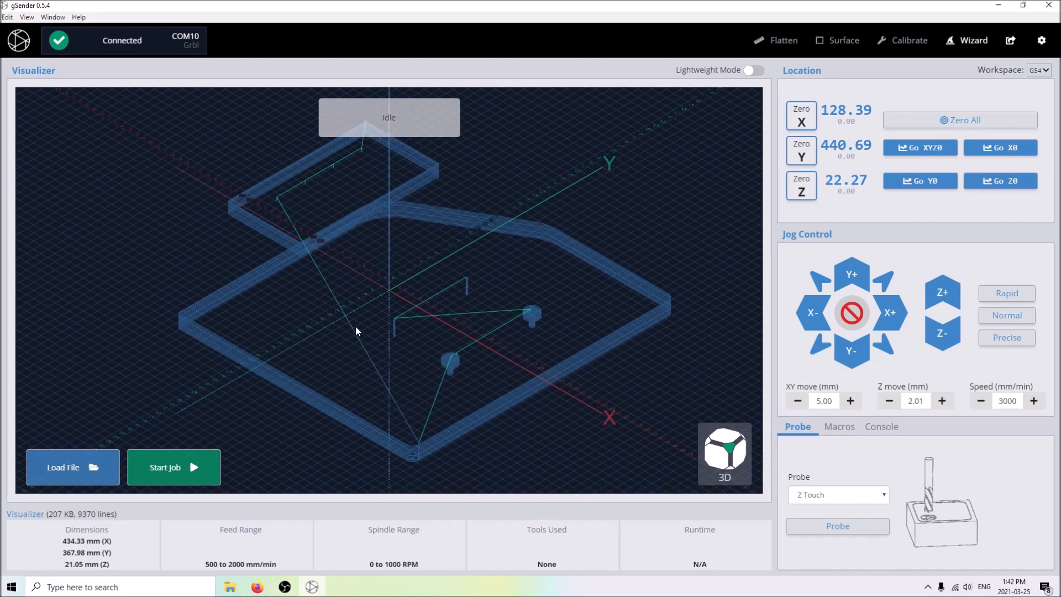
pyautogui.scroll(-4, 357, 333)
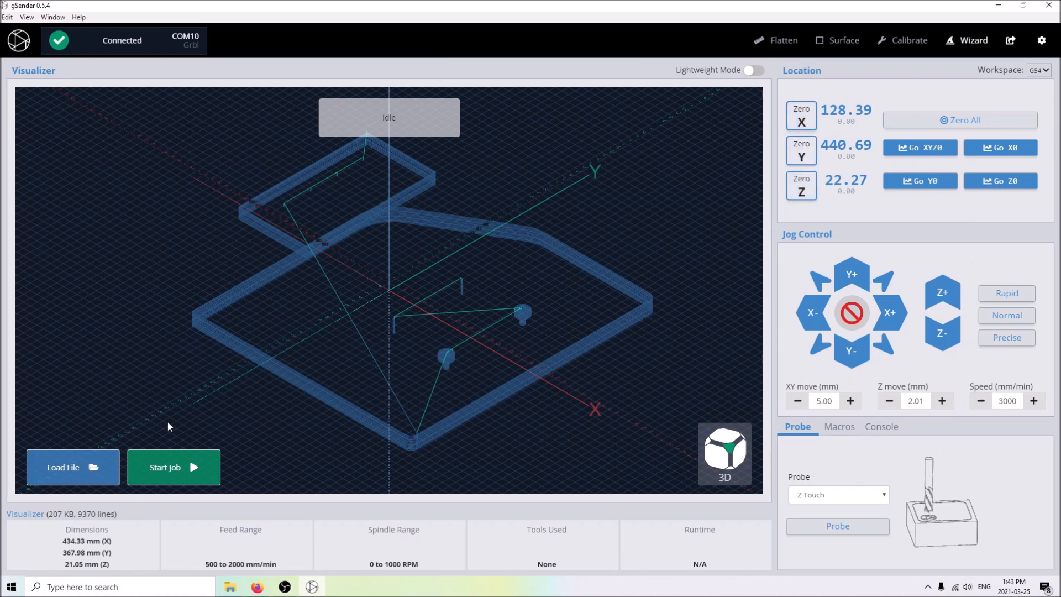
# - Zero the X, Y and Z axes individually at the bit's current position and view the bit at the origin
pyautogui.scroll(-3, 443, 321)
pyautogui.scroll(1, 657, 200)
pyautogui.scroll(1, 639, 191)
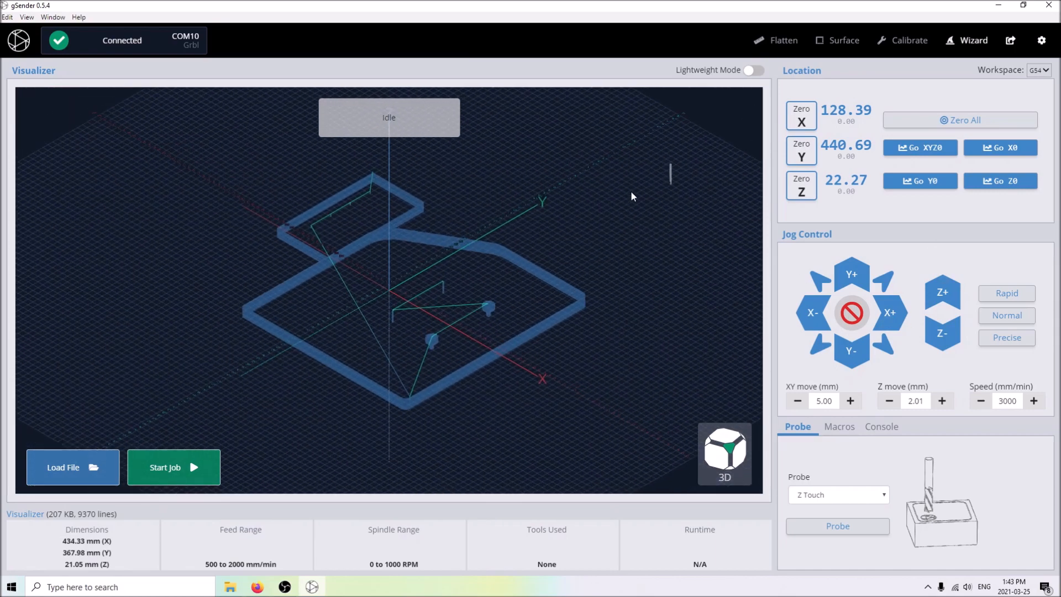
pyautogui.click(802, 116)
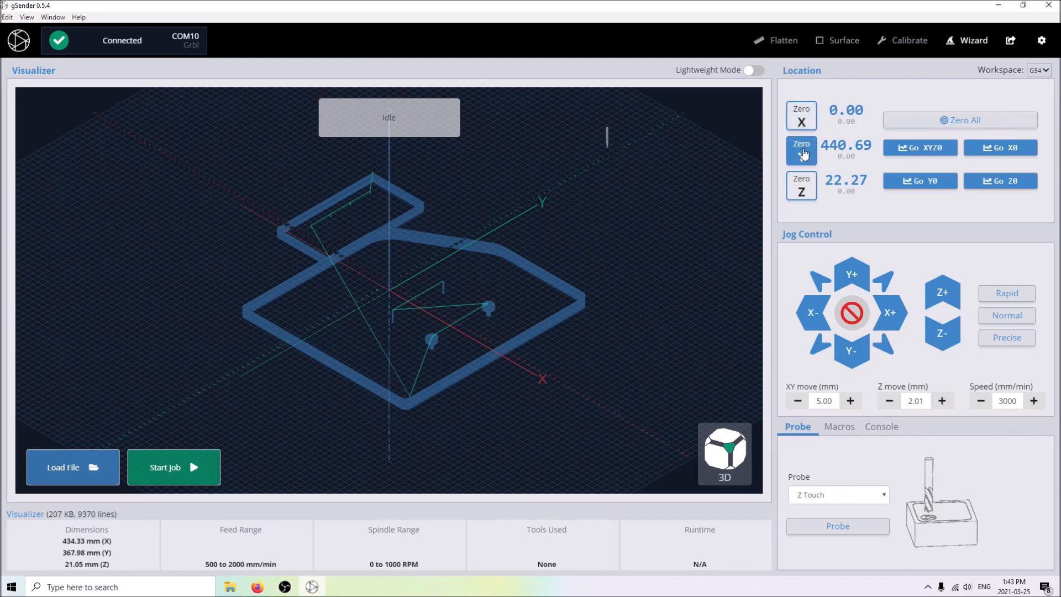
pyautogui.click(802, 151)
pyautogui.click(802, 186)
pyautogui.scroll(8, 387, 292)
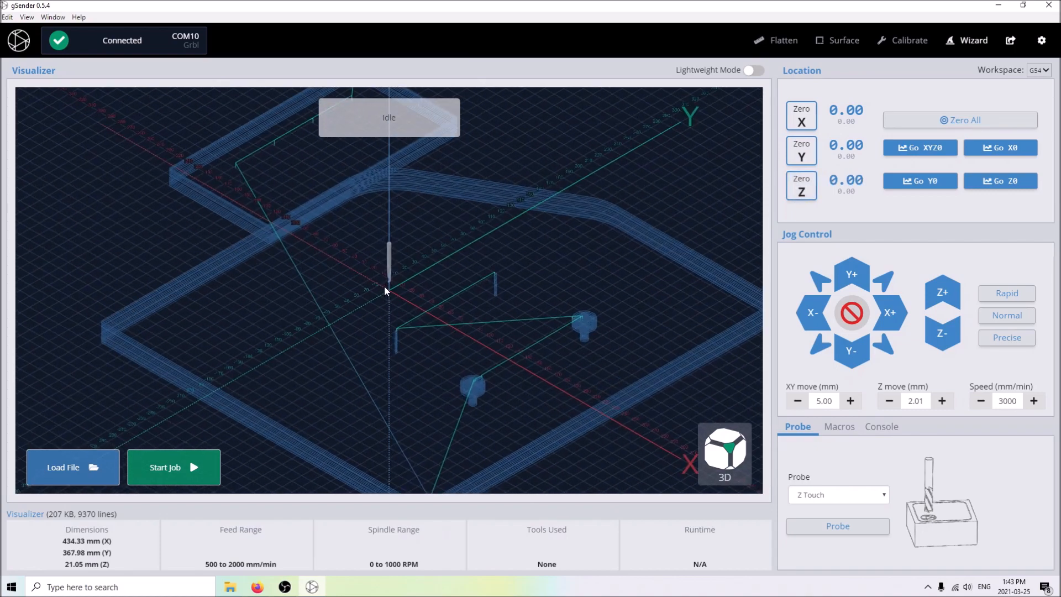
# - Jog the machine to X 45 mm and Y 30 mm, and send it back to the XYZ zero position
pyautogui.moveTo(393, 279); pyautogui.dragTo(395, 71)
pyautogui.moveTo(409, 138); pyautogui.dragTo(664, 260)
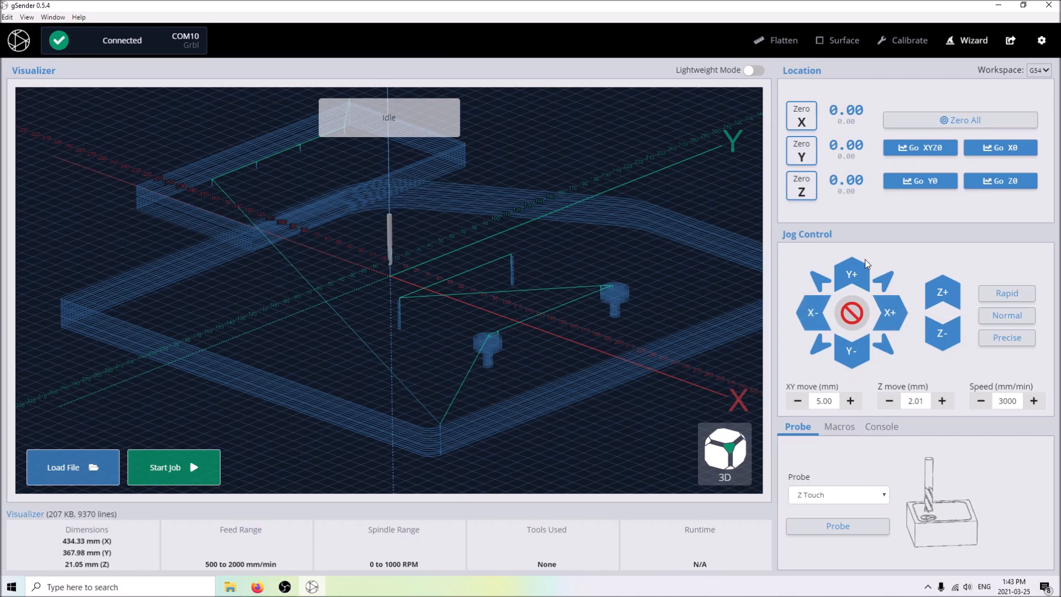
pyautogui.click(889, 325)
pyautogui.click(890, 325)
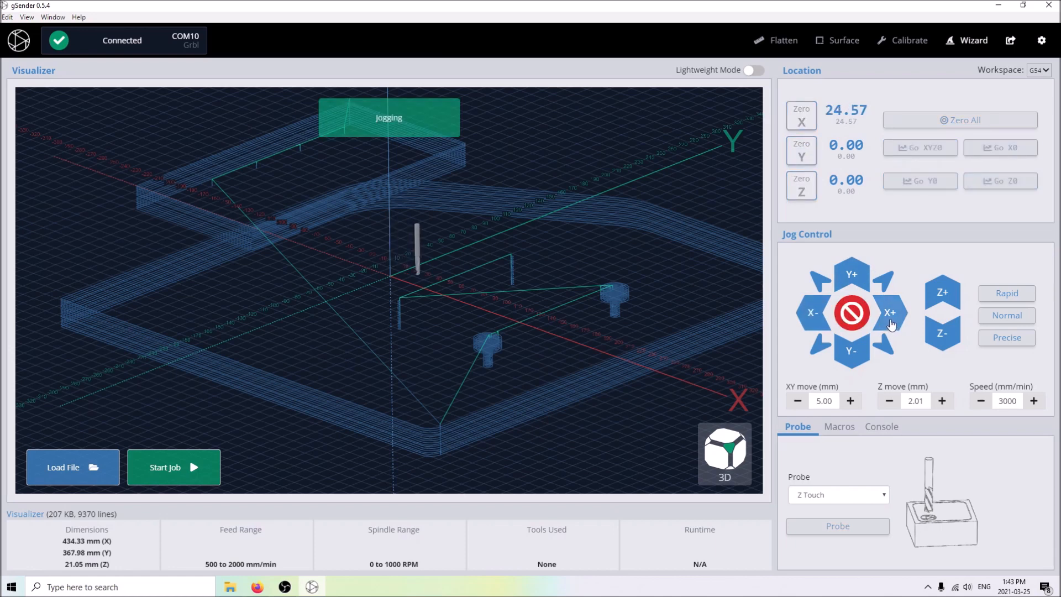
pyautogui.click(852, 276)
pyautogui.click(852, 276)
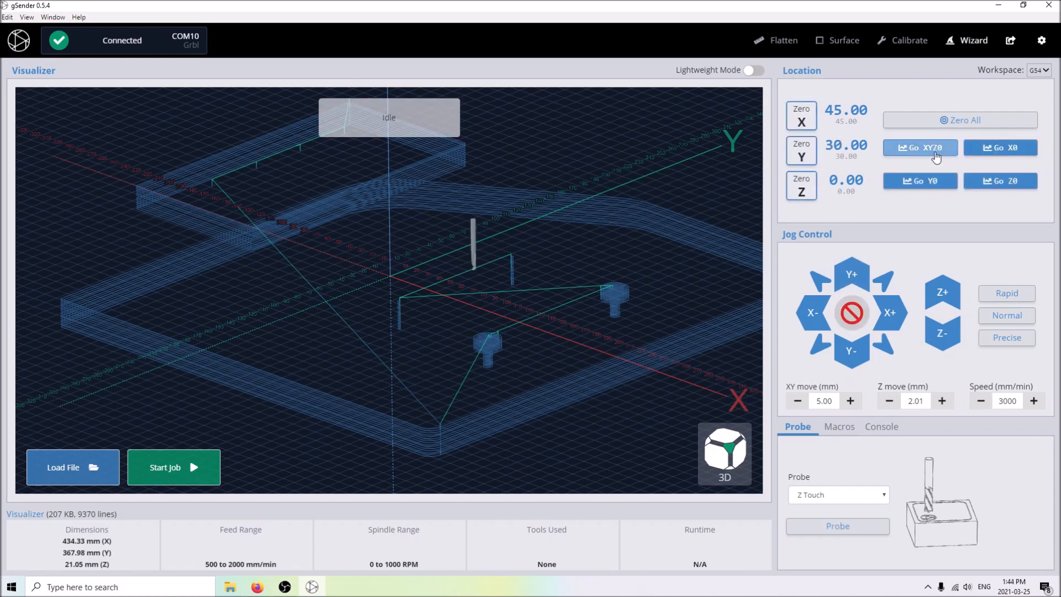
pyautogui.click(936, 157)
pyautogui.moveTo(530, 273); pyautogui.dragTo(503, 317)
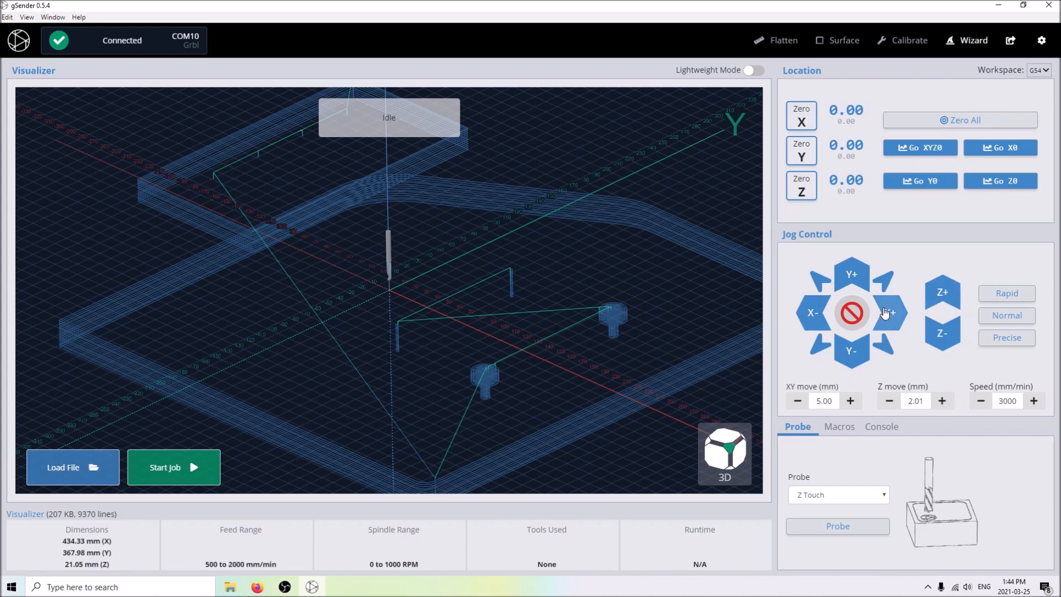
# - Jog the machine diagonally toward X- and Y+, and back by the same amount toward X+ and Y-
pyautogui.click(825, 287)
pyautogui.click(825, 287)
pyautogui.click(889, 350)
pyautogui.click(889, 351)
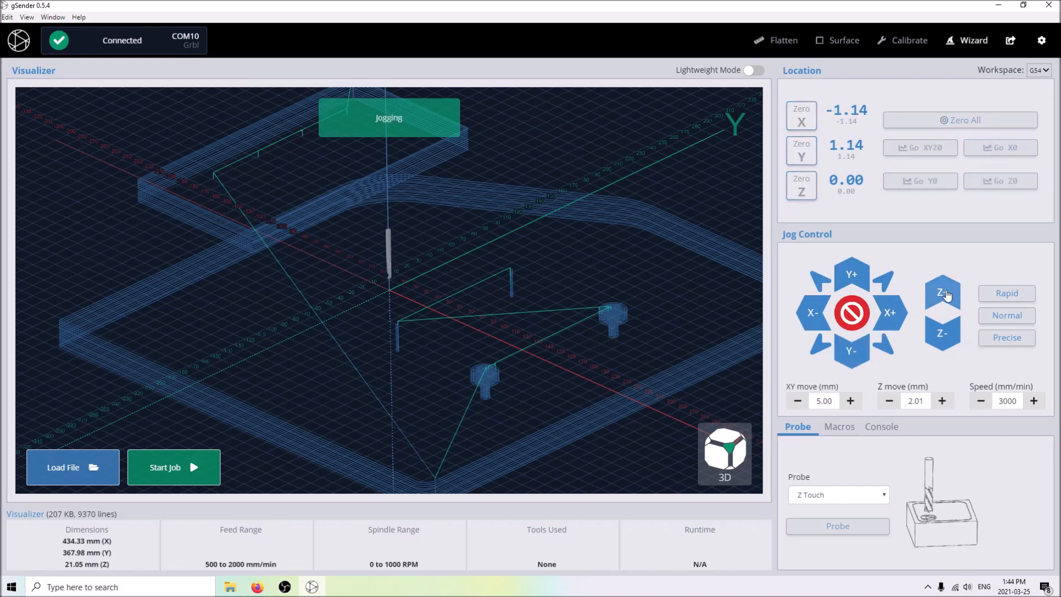
# - Jog the Z axis up five times and down three times in 2.01 mm moves, ending at Z 4.02 mm
pyautogui.click(943, 293)
pyautogui.click(944, 293)
pyautogui.click(943, 293)
pyautogui.click(943, 293)
pyautogui.click(943, 293)
pyautogui.click(938, 342)
pyautogui.click(938, 342)
pyautogui.click(938, 342)
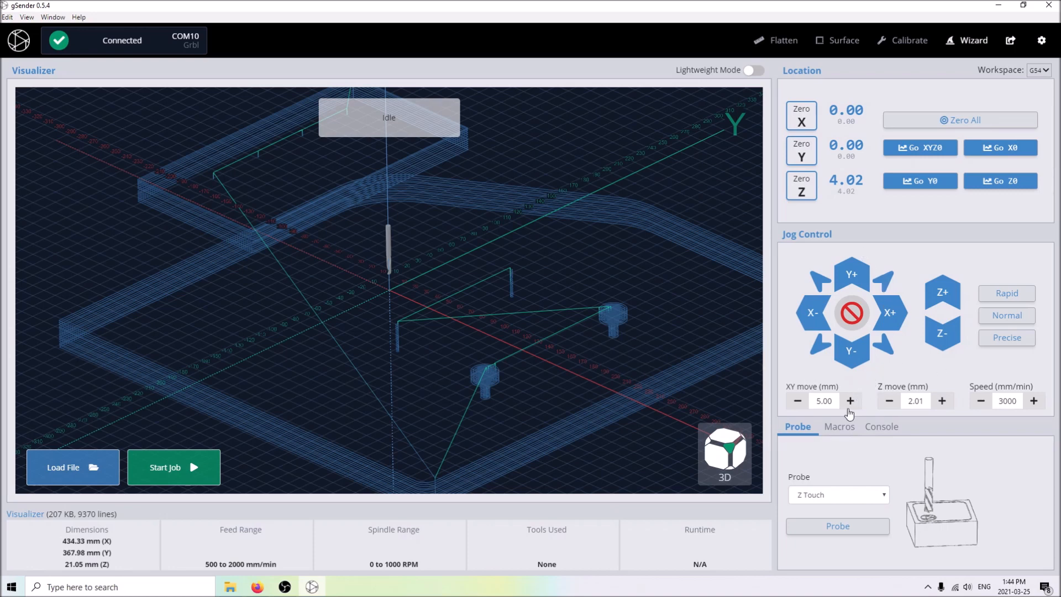
# - Jog toward Y- with a reduced XY move distance and toward Y+ with an increased one, ending at Y 4 mm
pyautogui.click(798, 400)
pyautogui.click(798, 401)
pyautogui.click(943, 402)
pyautogui.click(942, 402)
pyautogui.click(840, 357)
pyautogui.click(840, 357)
pyautogui.click(851, 401)
pyautogui.click(851, 401)
pyautogui.click(854, 267)
pyautogui.click(853, 267)
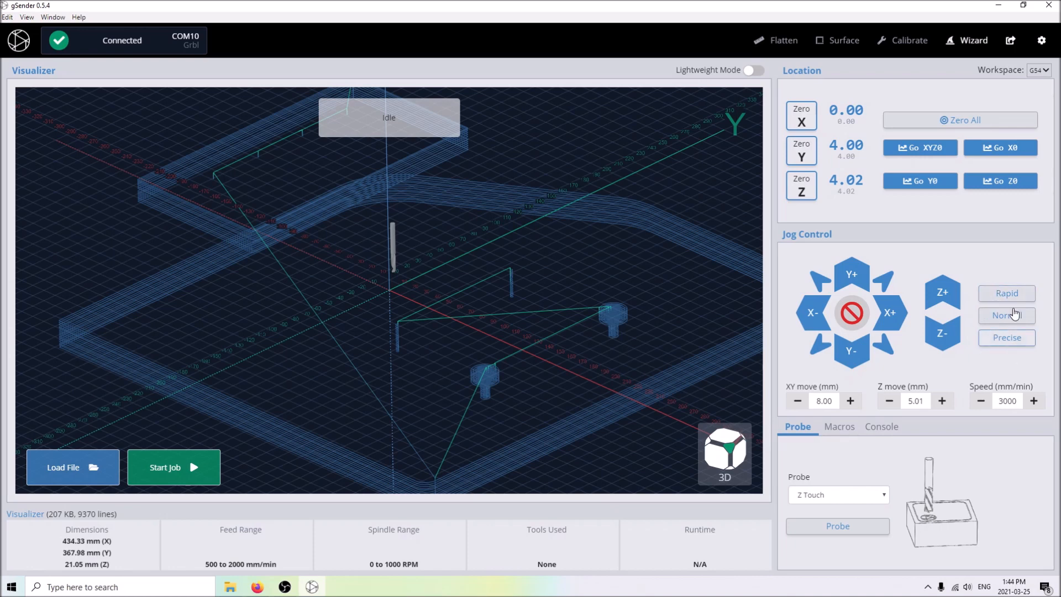
# - Increase the Z move distance and step the jog speed down and back up
pyautogui.click(941, 401)
pyautogui.click(942, 402)
pyautogui.click(942, 402)
pyautogui.click(980, 401)
pyautogui.click(1033, 402)
pyautogui.click(1034, 401)
# - Switch the jog control through the Rapid, Normal and Precise presets
pyautogui.click(1013, 301)
pyautogui.click(1006, 325)
pyautogui.click(1006, 337)
# - Set the XY move of the Normal jog speed preset to 6.5 mm in the settings
pyautogui.click(1043, 41)
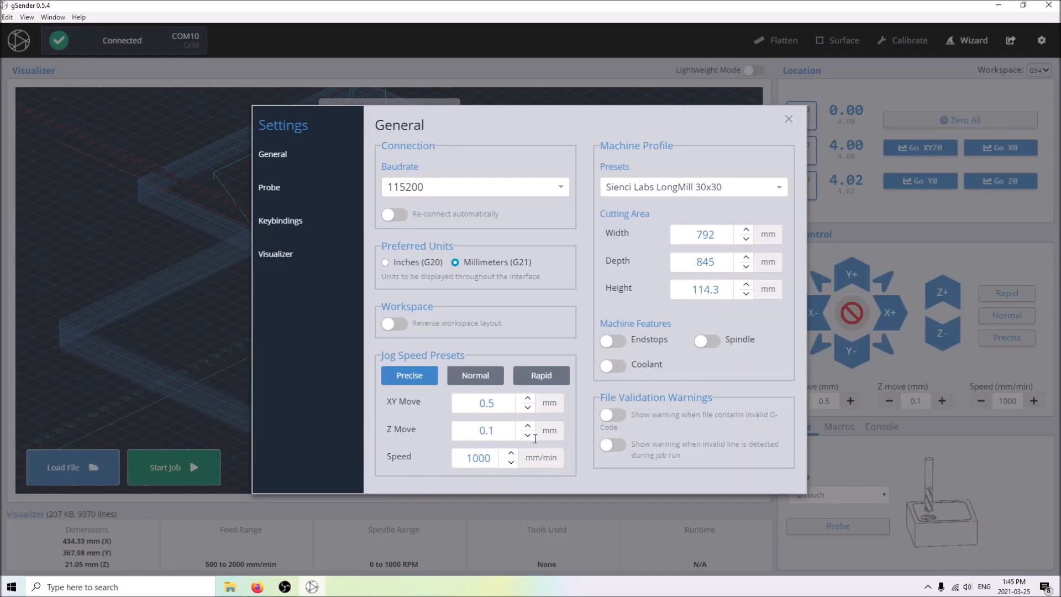
pyautogui.click(485, 378)
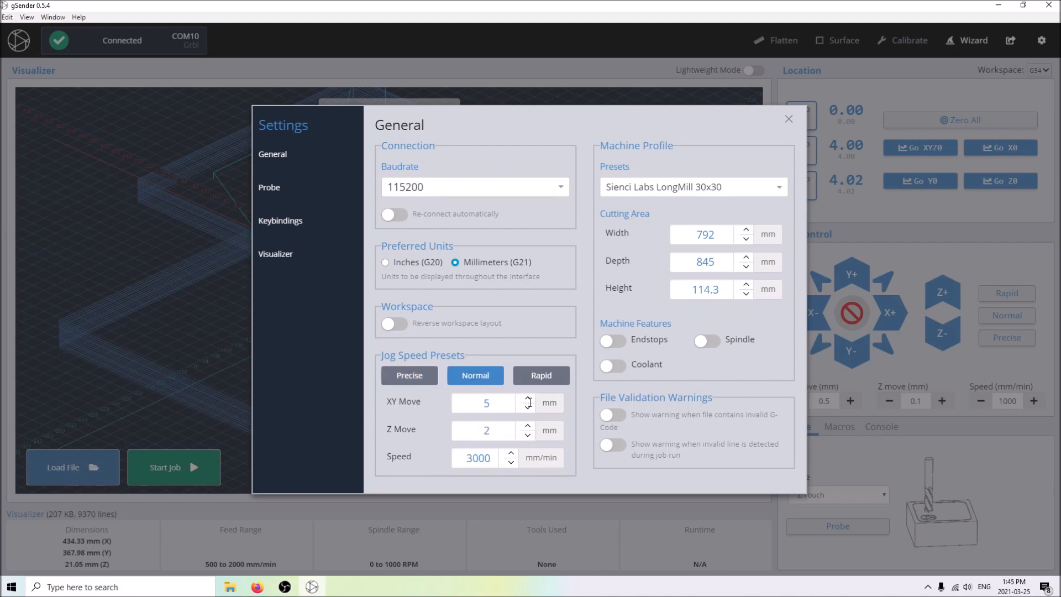
pyautogui.doubleClick(494, 407)
pyautogui.write('6.5')
pyautogui.click(789, 118)
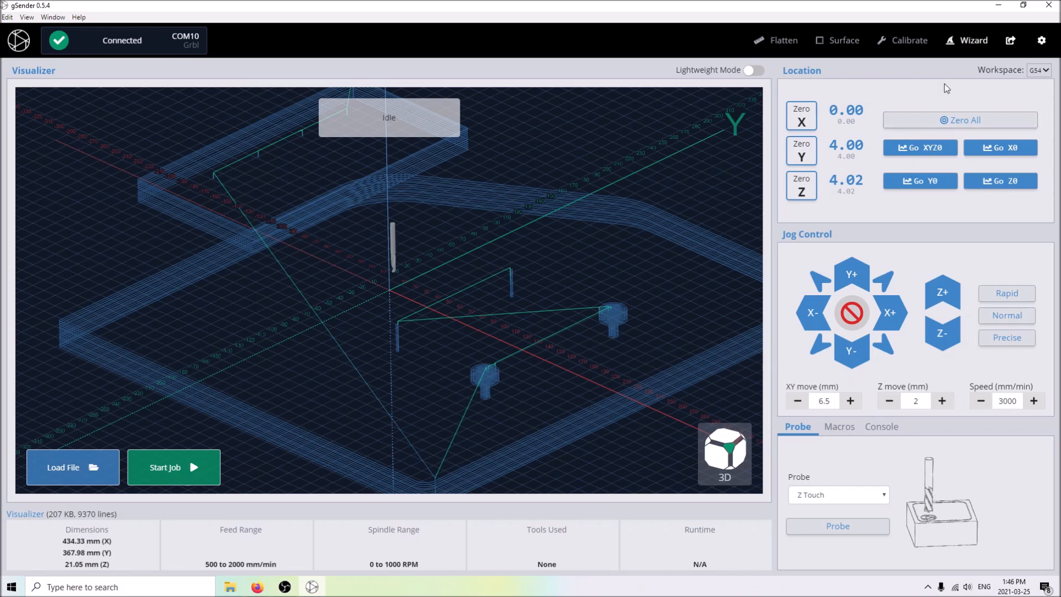
# - Examine the list of available workspace coordinate systems from G54 to G59
pyautogui.click(1039, 69)
pyautogui.click(1028, 78)
pyautogui.click(1039, 69)
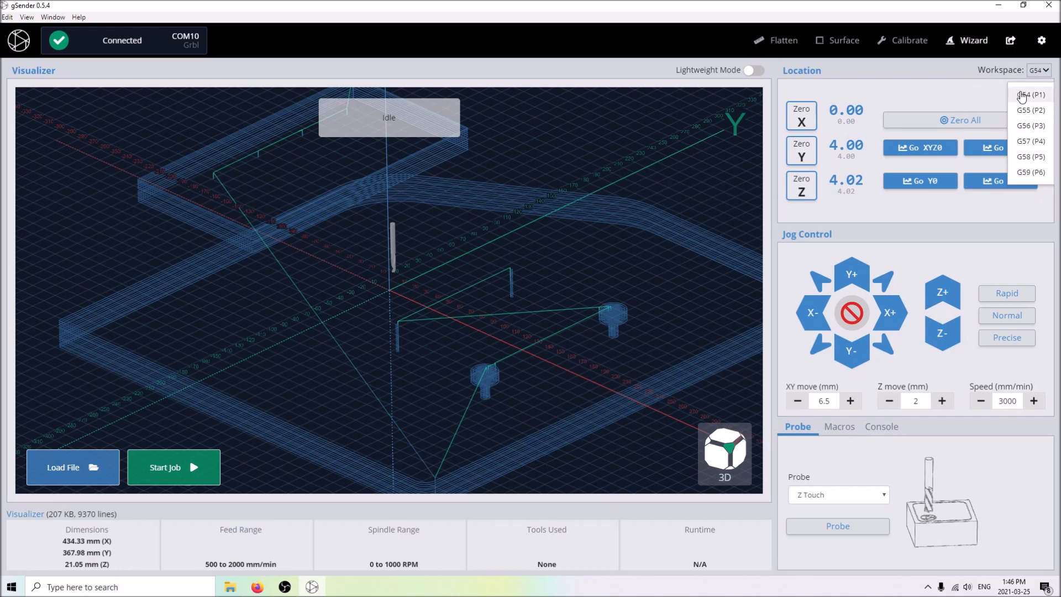
pyautogui.click(984, 94)
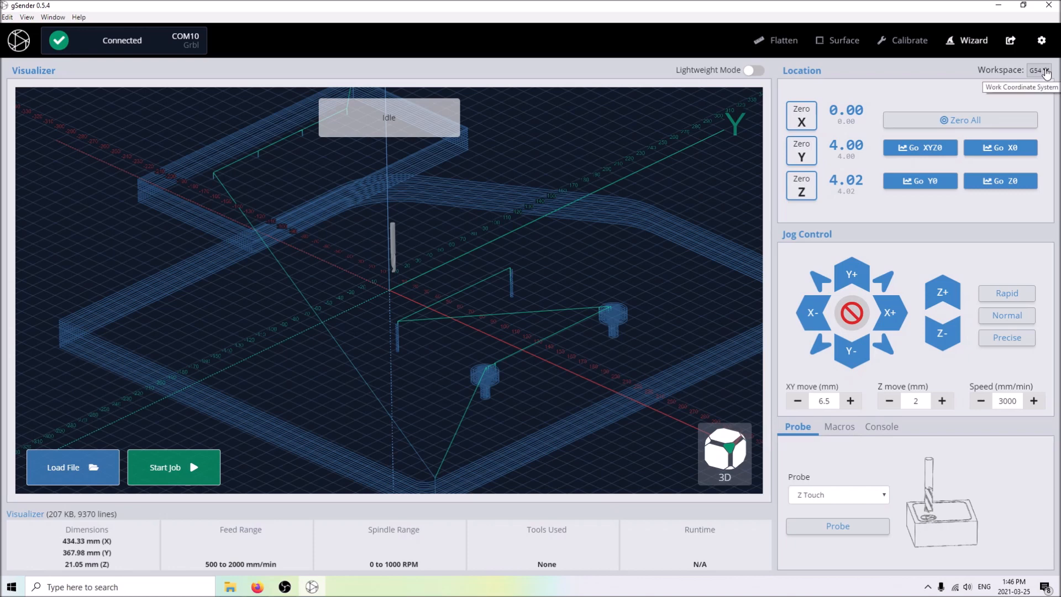
pyautogui.click(1046, 74)
pyautogui.click(989, 97)
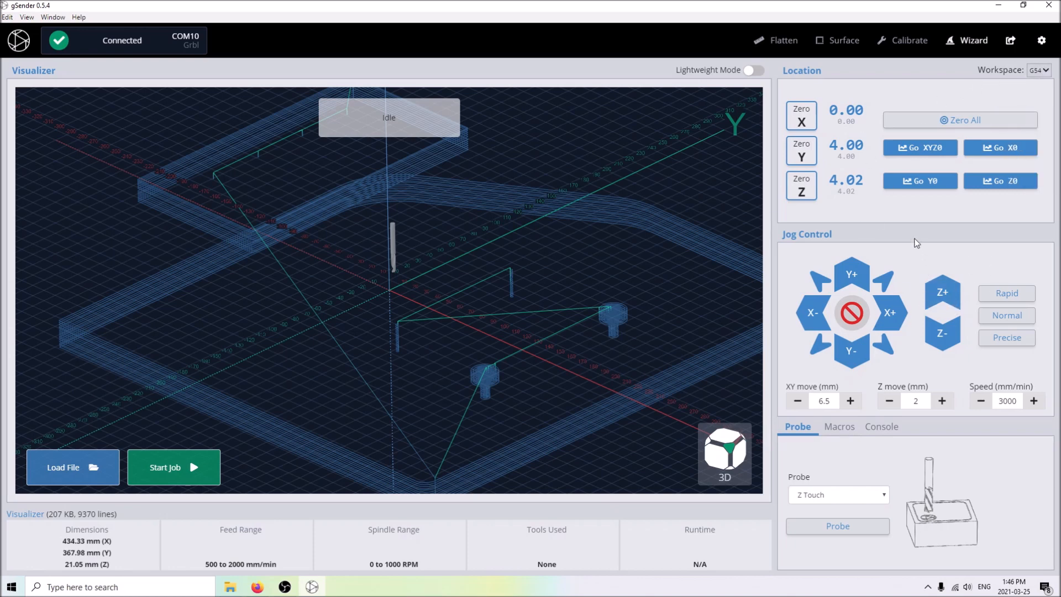
pyautogui.click(1028, 76)
pyautogui.click(1024, 85)
# - Switch the workspace to G55 and jog the machine to X -19.50 mm and Z 39.94 mm
pyautogui.click(1039, 70)
pyautogui.click(1032, 110)
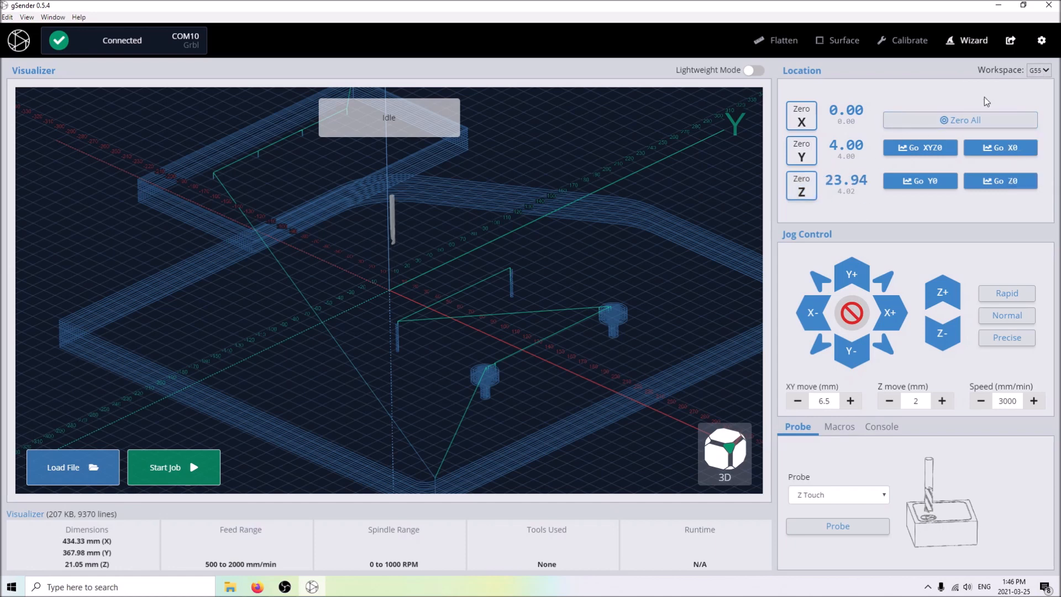
pyautogui.click(942, 294)
pyautogui.click(941, 295)
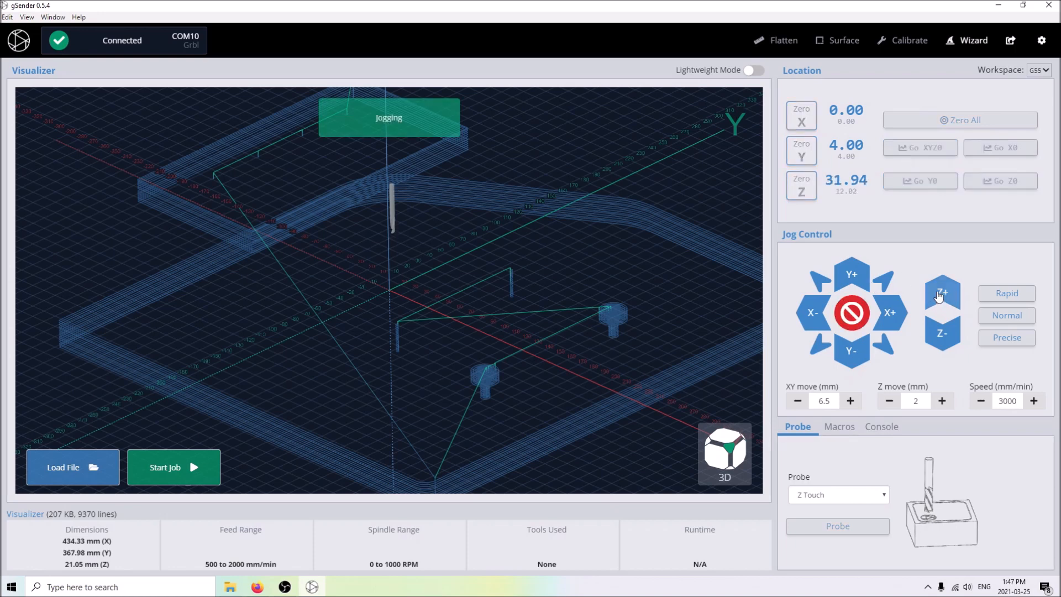
pyautogui.click(819, 321)
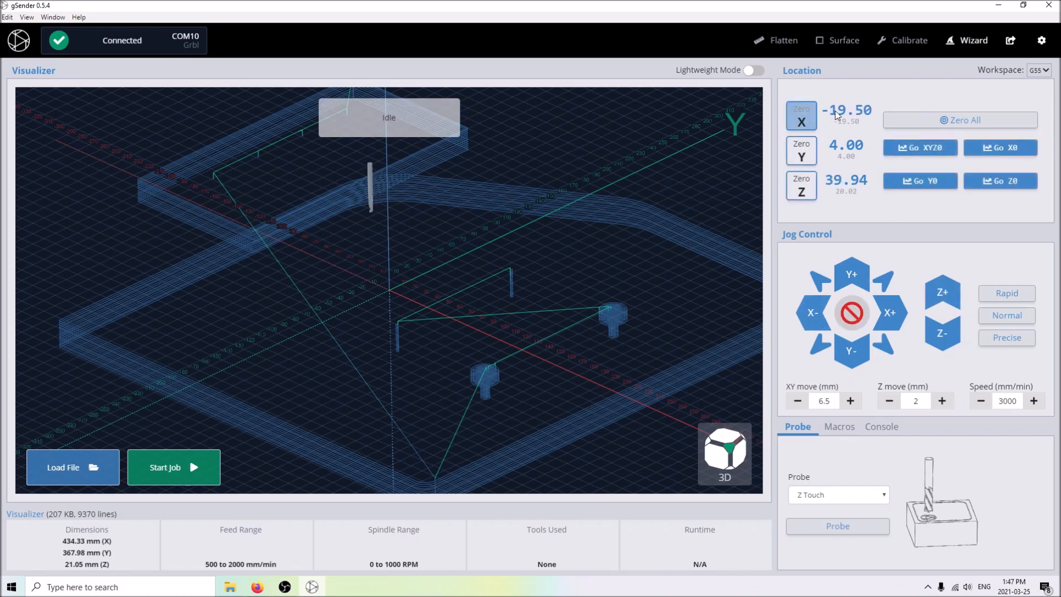
# - Alternate between the G54 and G55 workspaces to compare their coordinates, ending on G54
pyautogui.click(1039, 70)
pyautogui.click(1037, 94)
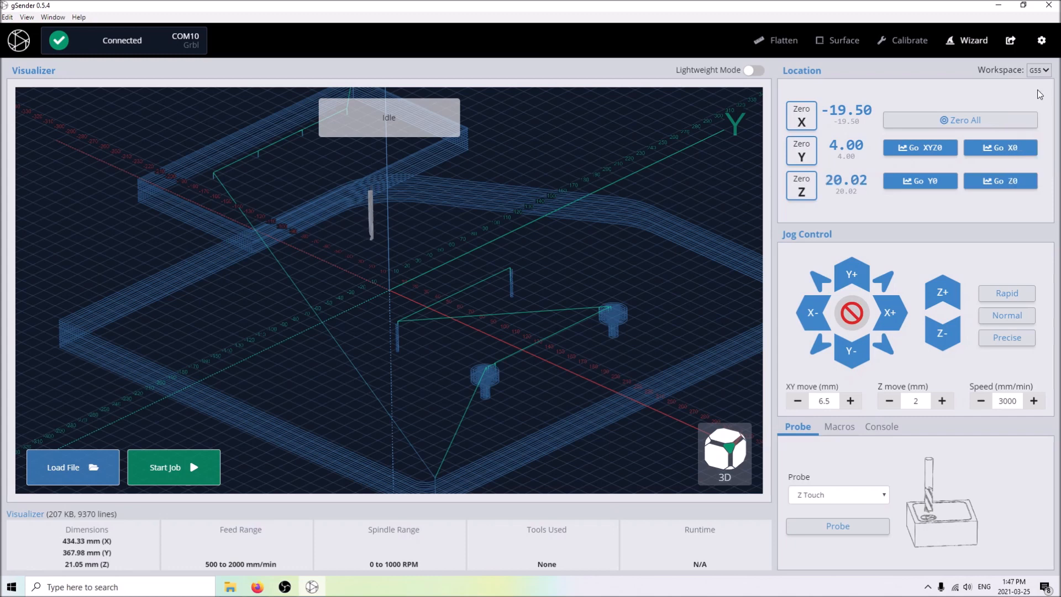
pyautogui.click(1039, 70)
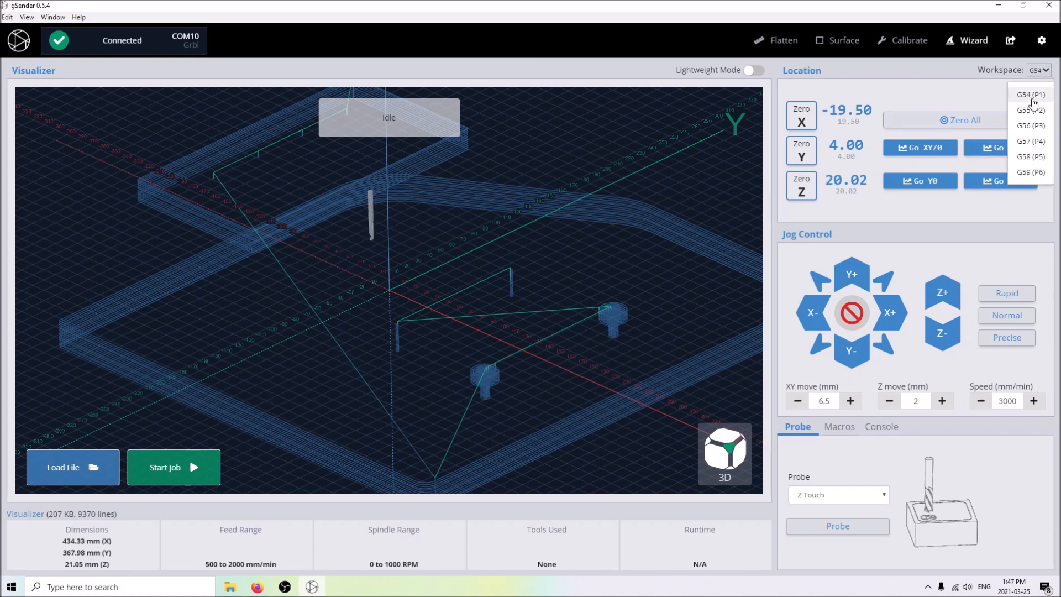
pyautogui.click(1035, 94)
pyautogui.click(1041, 71)
pyautogui.click(1036, 110)
pyautogui.click(1039, 71)
pyautogui.click(1040, 95)
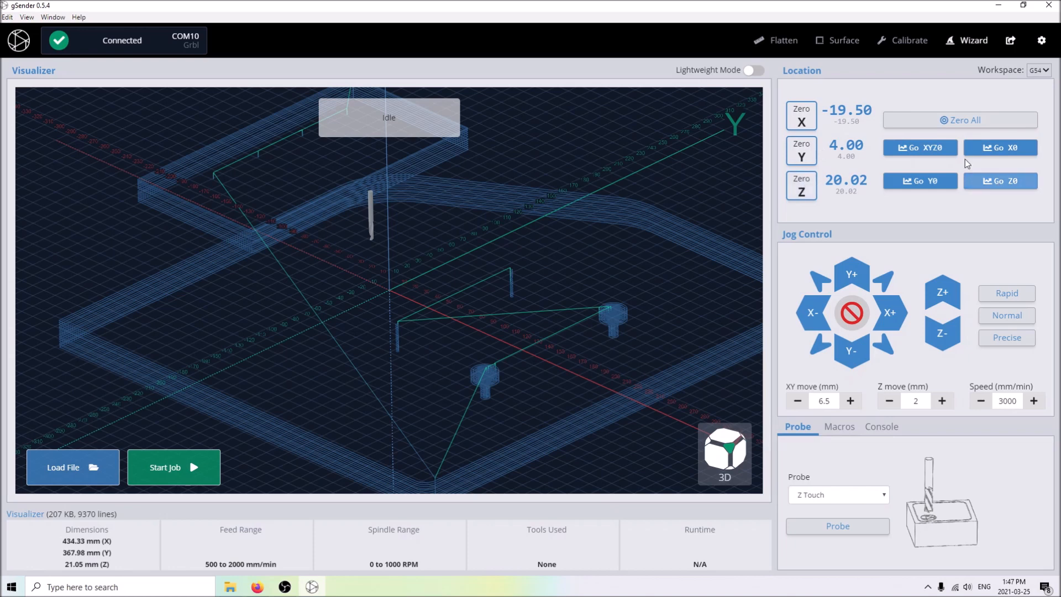
# - Zero all axes in the G54 workspace and switch to G55 to compare its coordinates
pyautogui.click(957, 121)
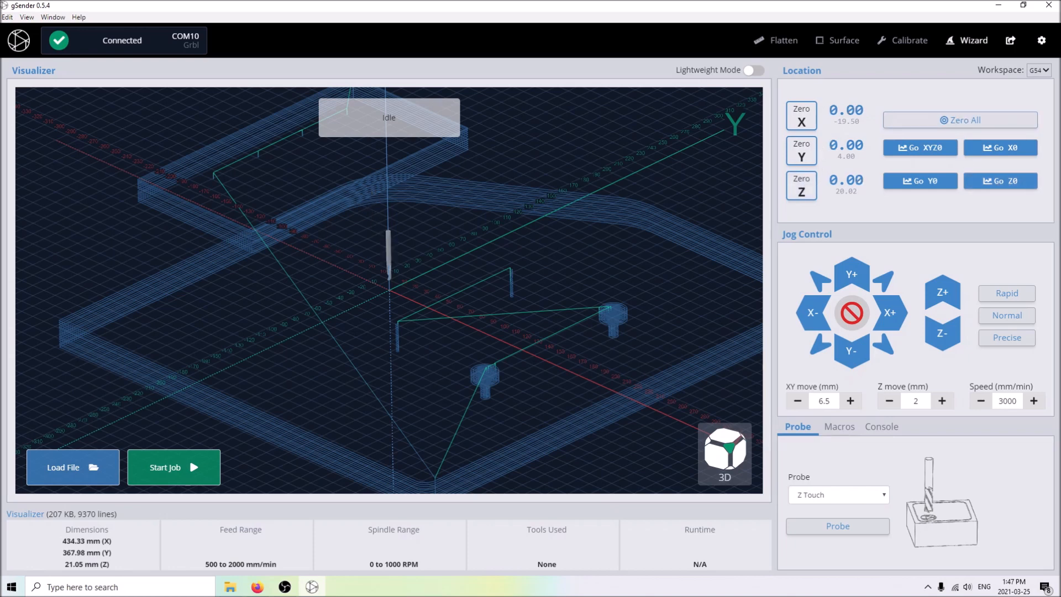
pyautogui.click(1039, 70)
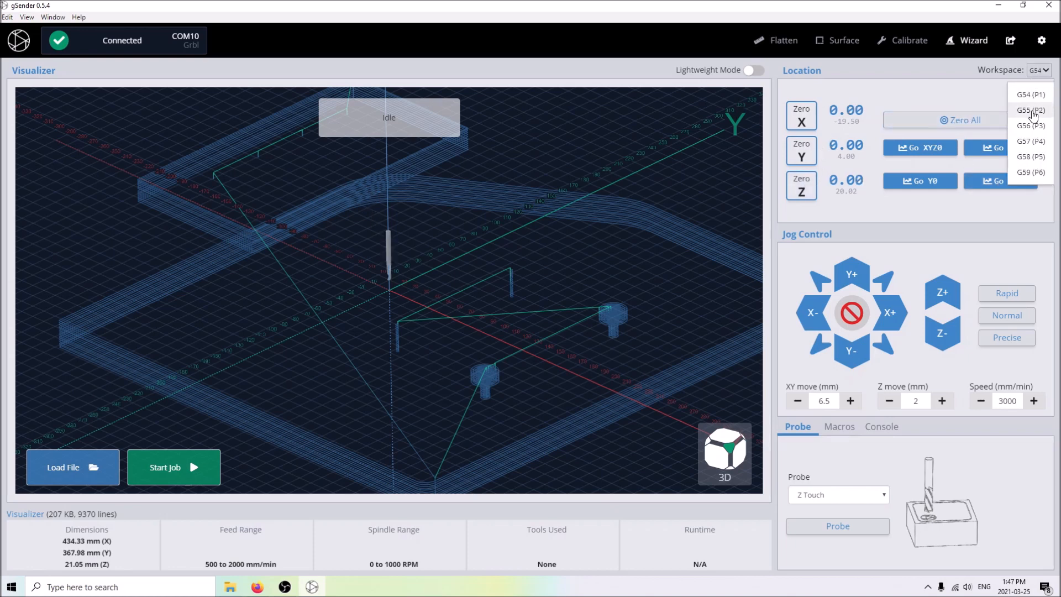
pyautogui.click(1031, 110)
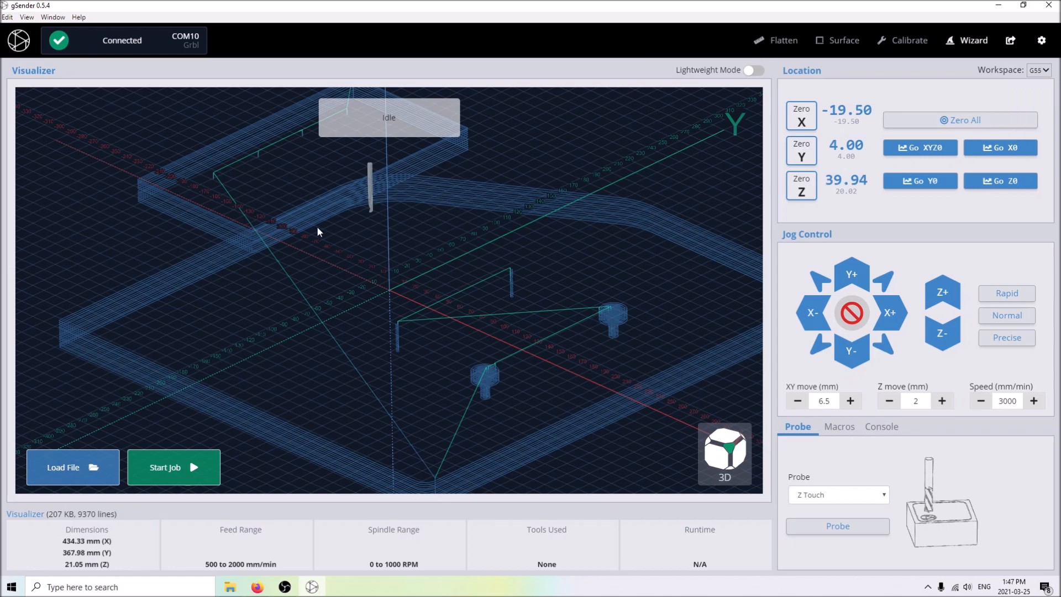
# - Review the list of workspaces and return to the G54 workspace
pyautogui.click(1039, 70)
pyautogui.click(973, 98)
pyautogui.click(1040, 70)
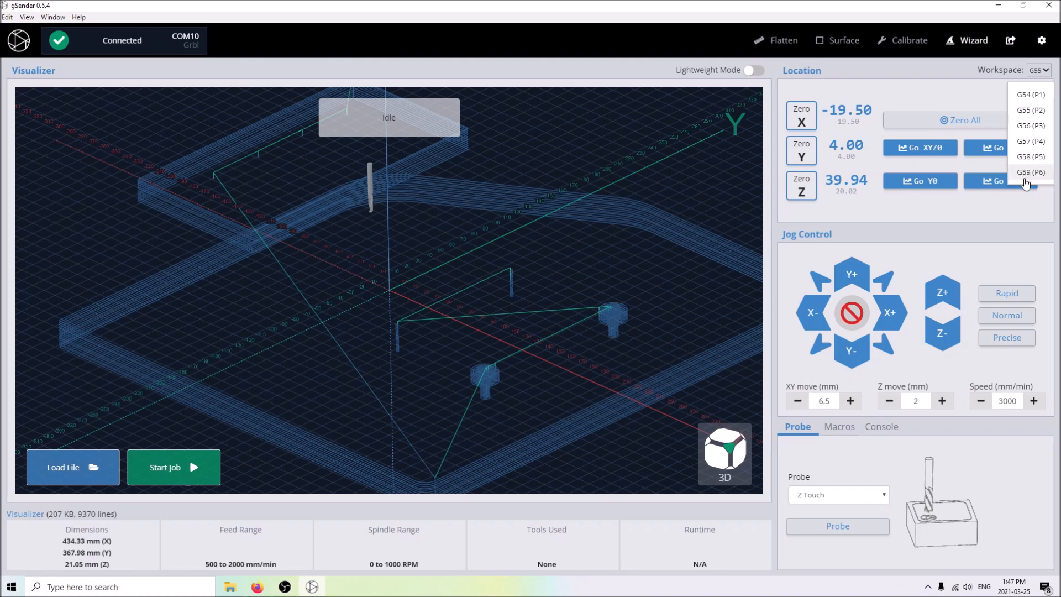
pyautogui.click(979, 96)
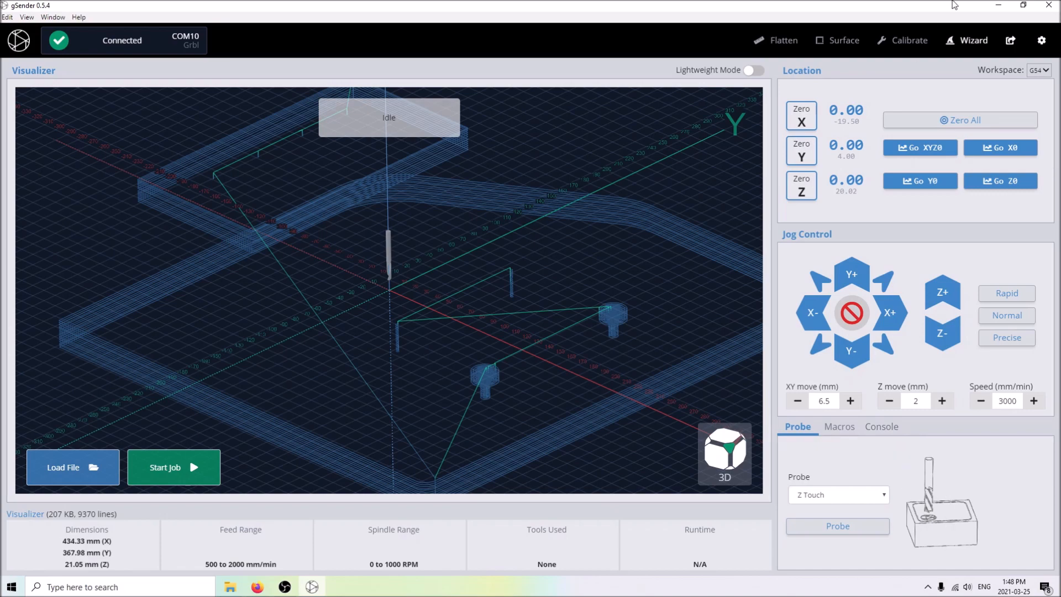
# - Open the Probe page of the settings
pyautogui.click(1042, 42)
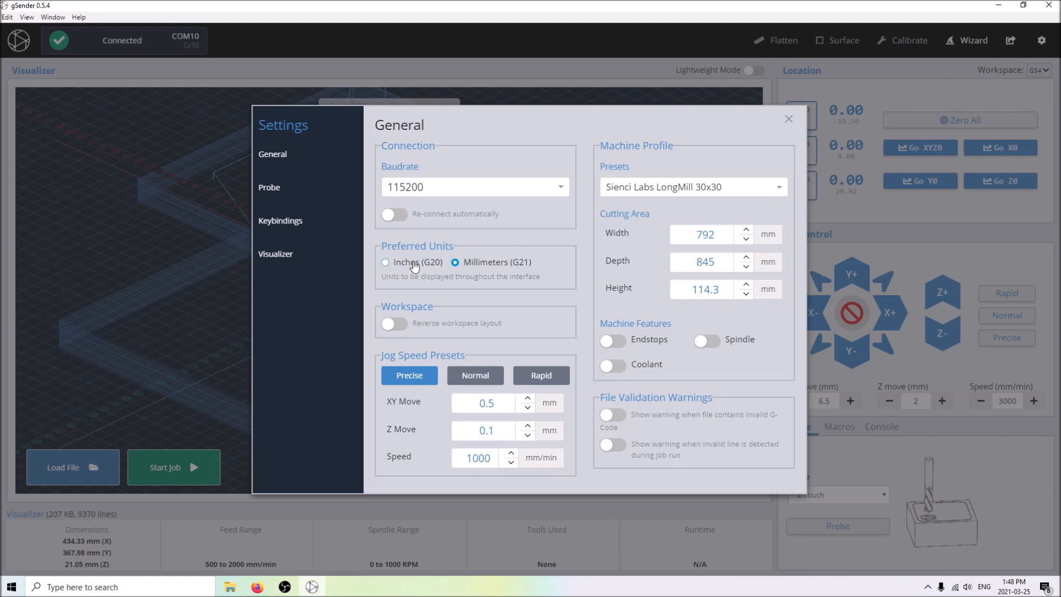
pyautogui.click(307, 186)
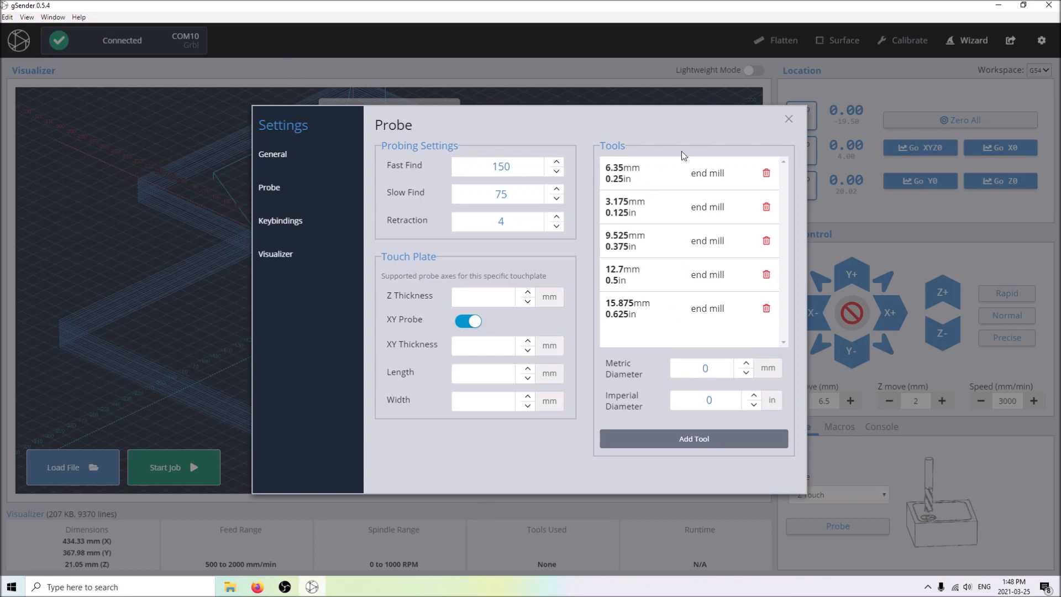
pyautogui.click(790, 118)
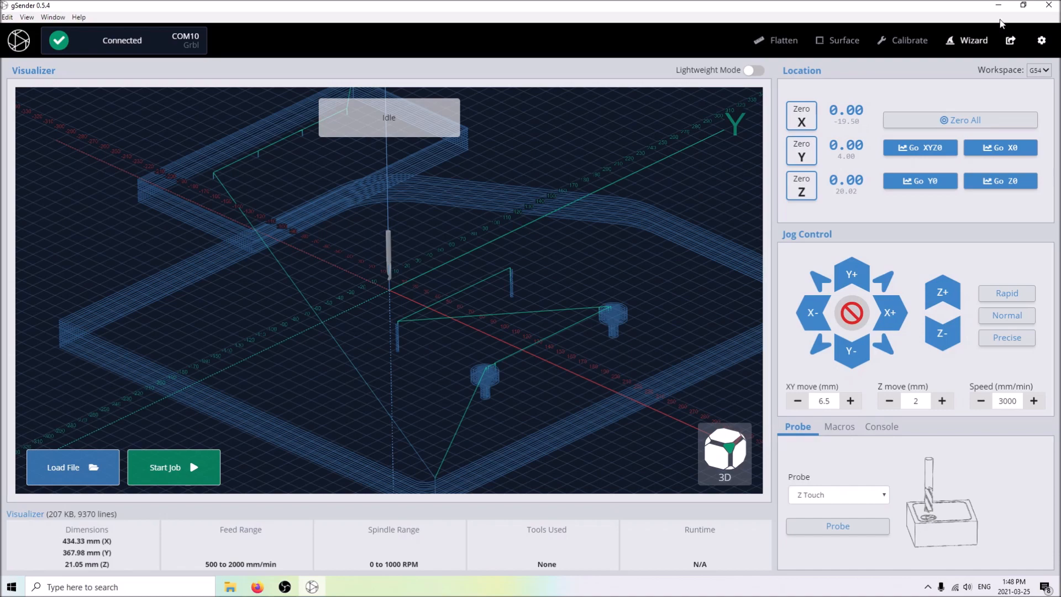
pyautogui.click(1042, 41)
pyautogui.click(282, 192)
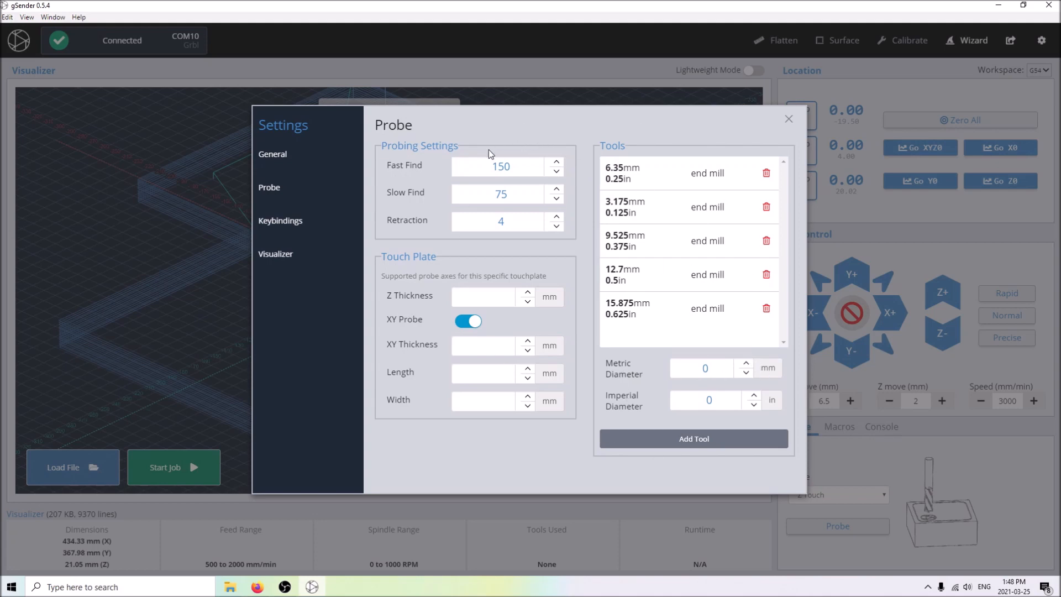
# - Set trial touch plate values of Z thickness 2, XY thickness 6, length 4 and width 8 mm, and turn XY Probe off and on
pyautogui.click(486, 293)
pyautogui.doubleClick(528, 293)
pyautogui.doubleClick(527, 341)
pyautogui.doubleClick(528, 342)
pyautogui.doubleClick(528, 343)
pyautogui.click(527, 370)
pyautogui.tripleClick(527, 370)
pyautogui.click(528, 397)
pyautogui.click(466, 322)
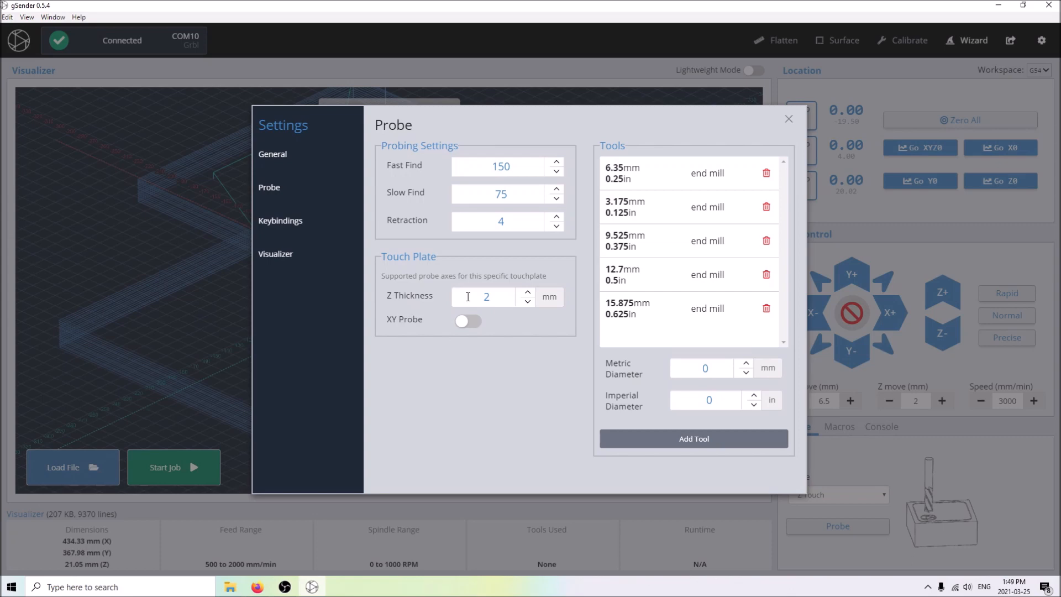
pyautogui.click(468, 322)
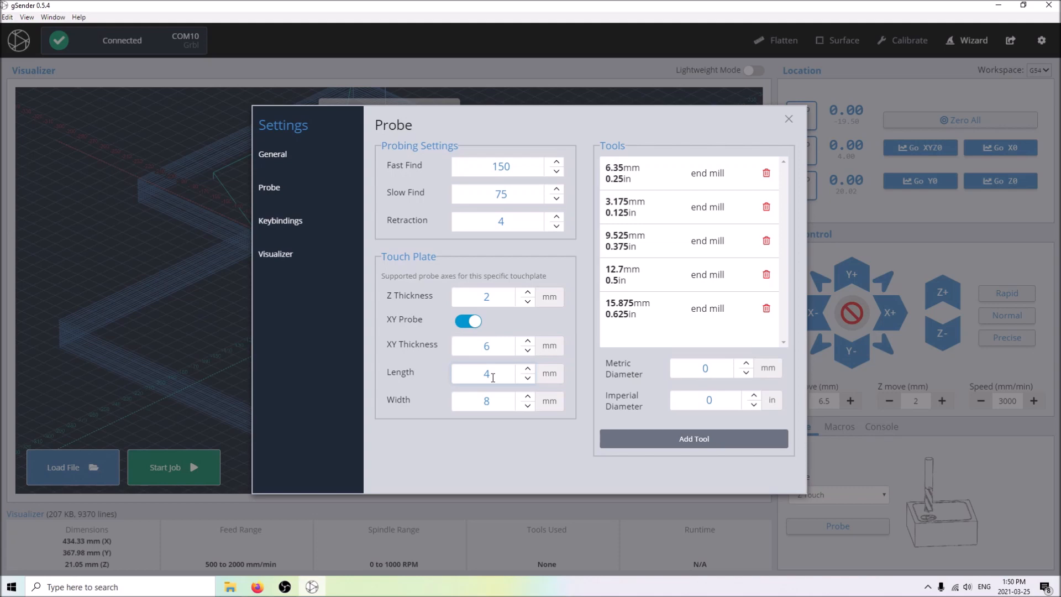
# - Set the touch plate's Z thickness to 15 mm and its XY thickness to 10 mm
pyautogui.doubleClick(486, 297)
pyautogui.write('15')
pyautogui.moveTo(506, 349); pyautogui.dragTo(474, 350)
pyautogui.write('10')
pyautogui.doubleClick(506, 378)
# - Switch to Firefox and open the Touch Plates page in Sienci Labs' LongMill resources
pyautogui.moveTo(315, 591)
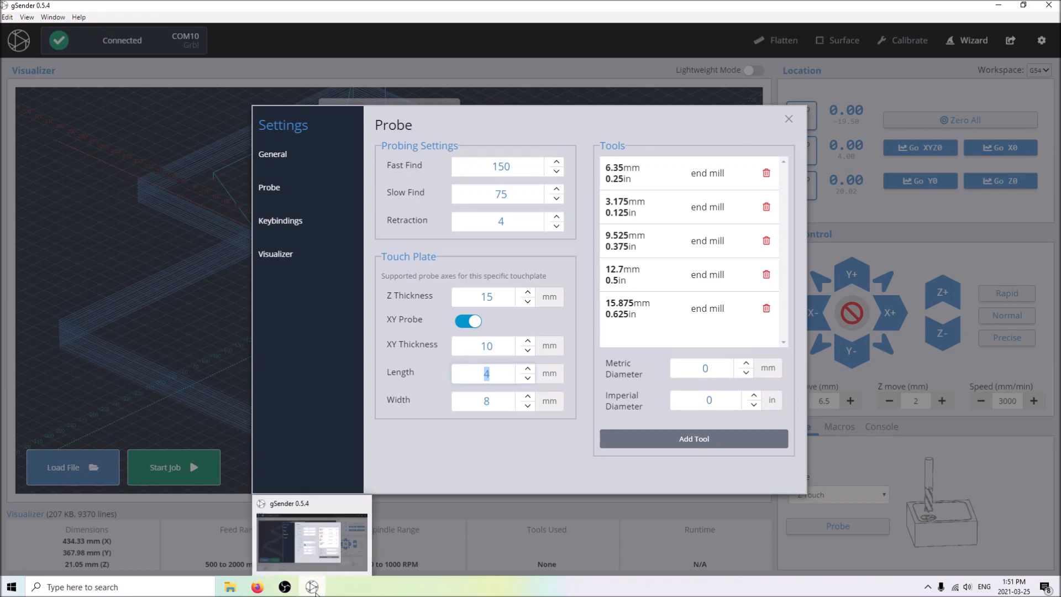
pyautogui.click(258, 587)
pyautogui.click(214, 22)
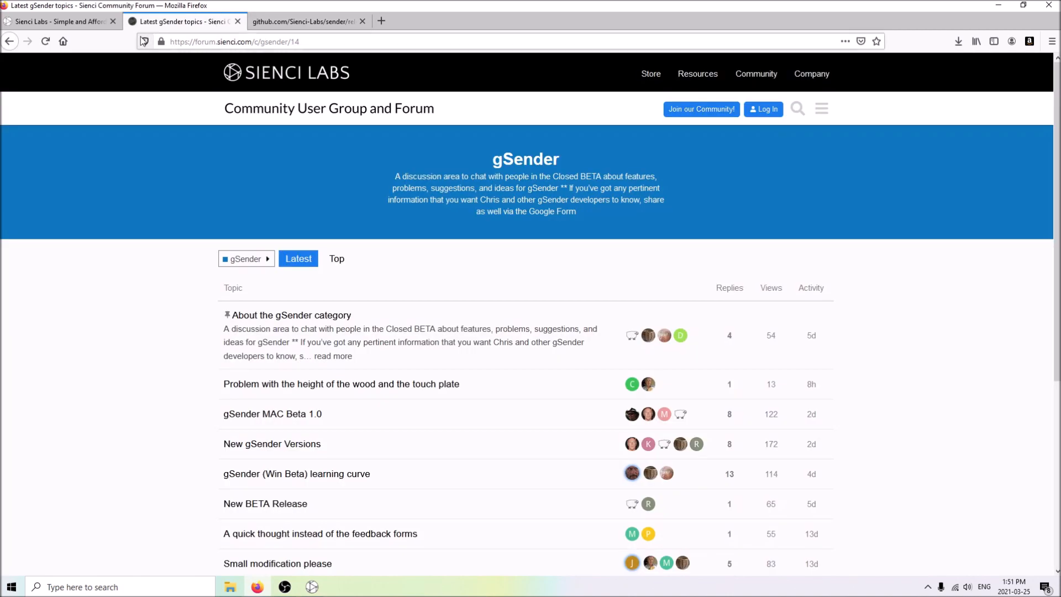
pyautogui.click(99, 22)
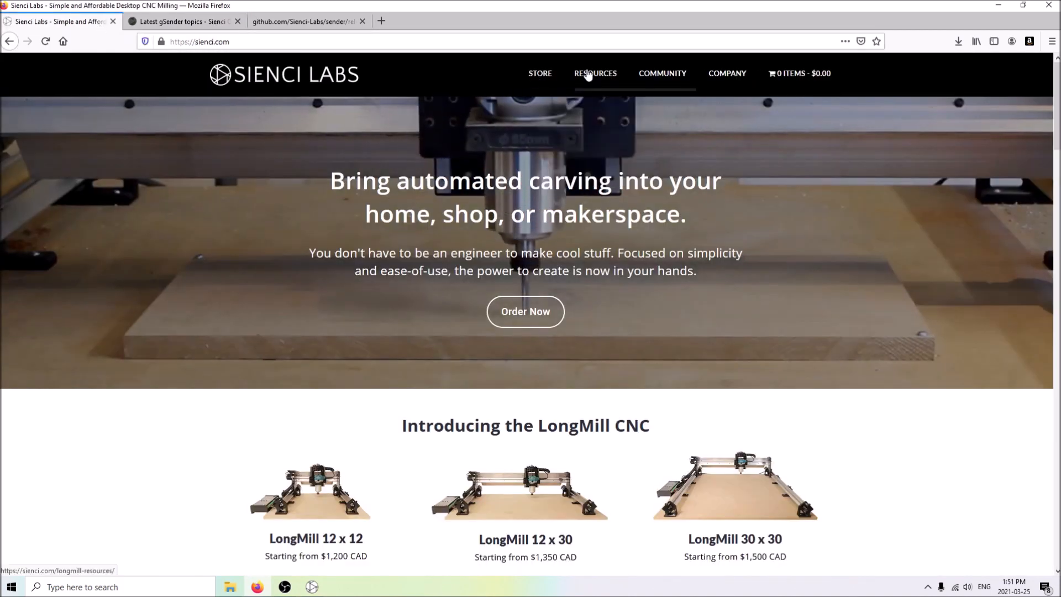
pyautogui.moveTo(588, 77)
pyautogui.click(599, 103)
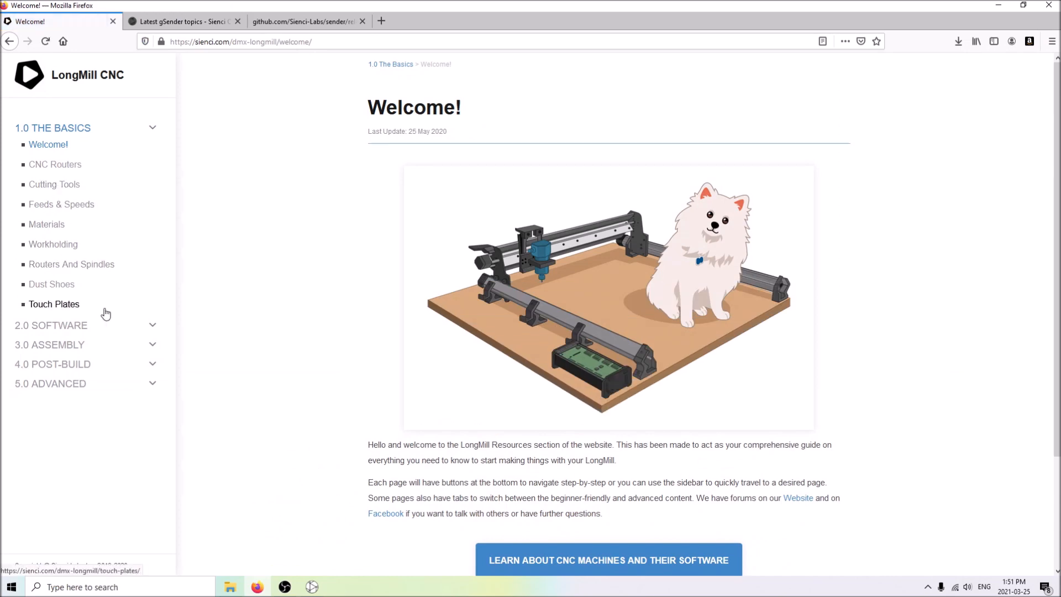
pyautogui.click(70, 303)
# - Look up the probe X offset and the touch plate thickness in the Touch Plates guide
pyautogui.scroll(-15, 386, 287)
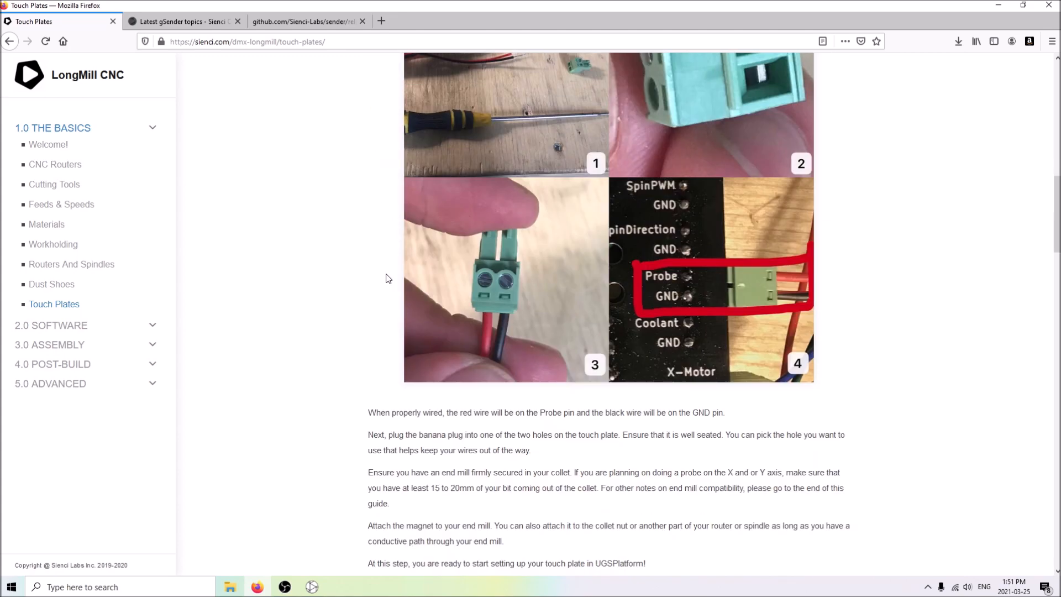
pyautogui.scroll(-20, 387, 286)
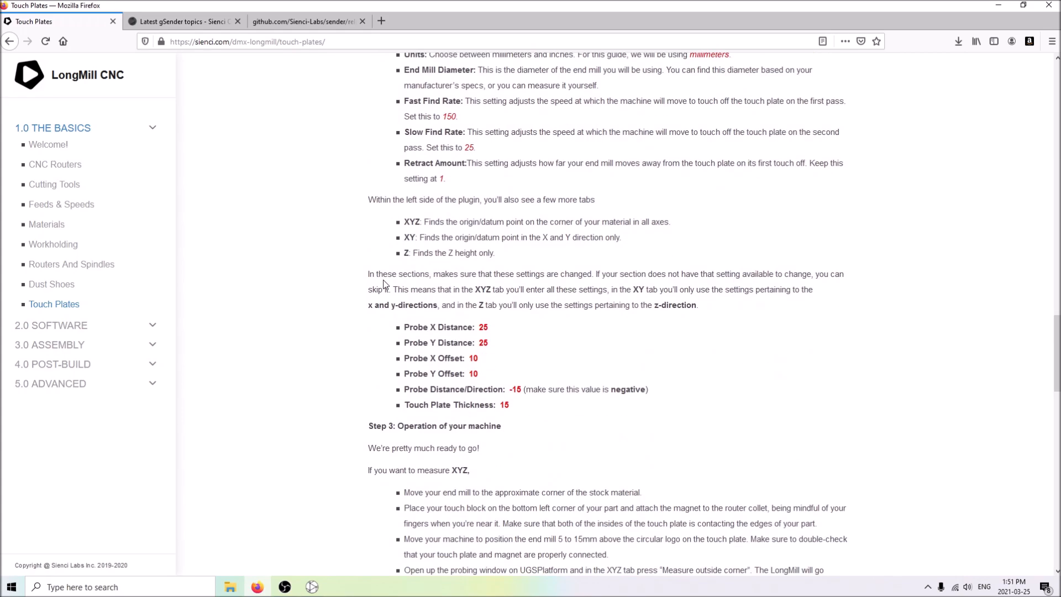
pyautogui.scroll(-1, 386, 284)
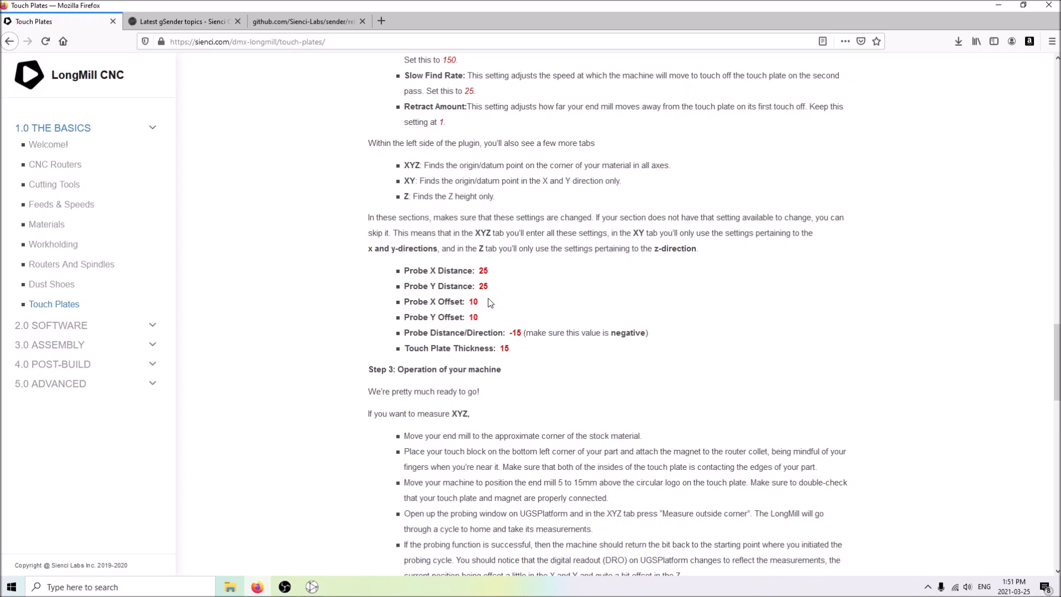
pyautogui.doubleClick(474, 302)
pyautogui.scroll(-1, 498, 312)
pyautogui.doubleClick(504, 292)
# - Switch back to gSender and set the touch plate's length and width to 50 mm each
pyautogui.click(309, 588)
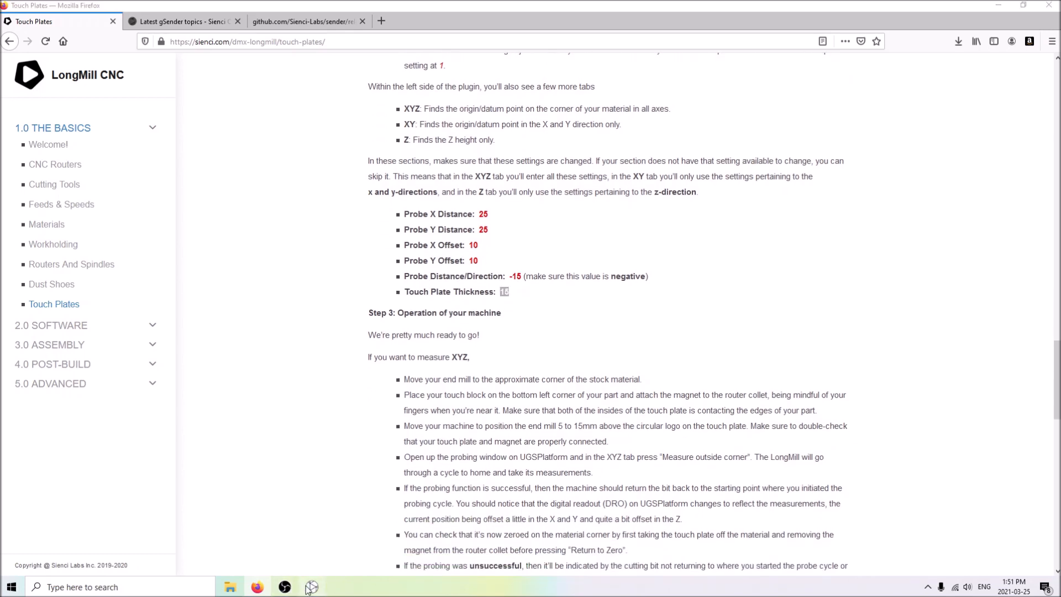
pyautogui.click(492, 374)
pyautogui.doubleClick(474, 375)
pyautogui.moveTo(313, 589)
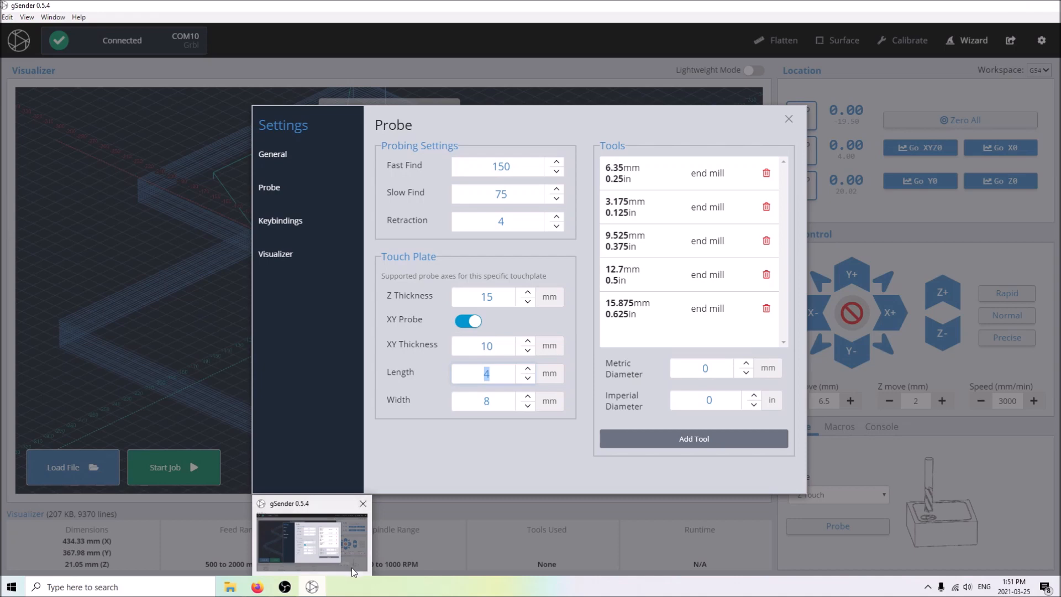
pyautogui.write('50')
pyautogui.doubleClick(500, 399)
pyautogui.write('50')
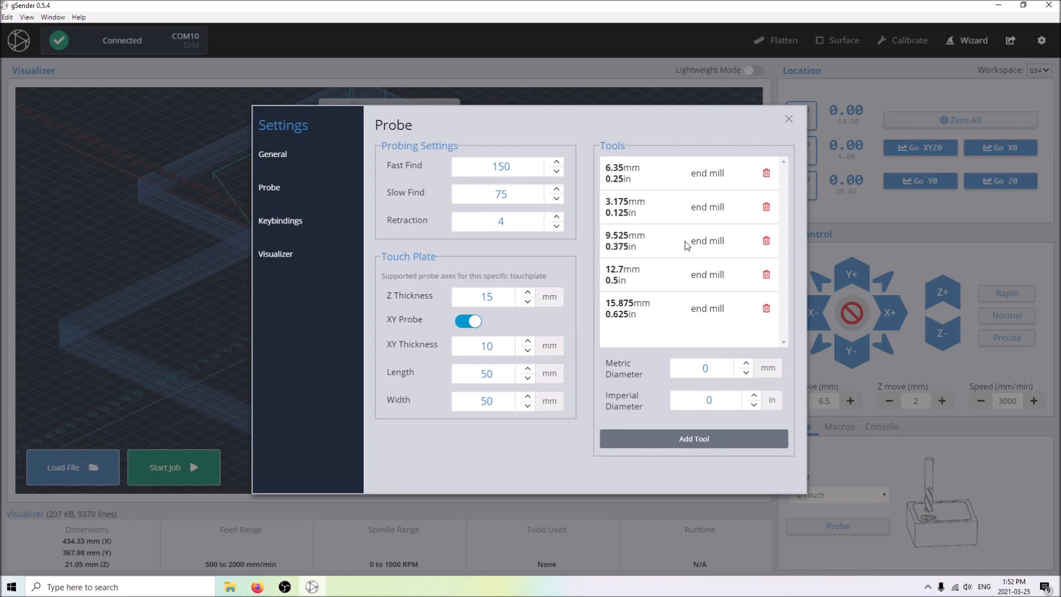
# - Add a 3 mm diameter end mill to the probe tools list and close the settings
pyautogui.moveTo(711, 367); pyautogui.dragTo(667, 369)
pyautogui.write('3')
pyautogui.moveTo(718, 401); pyautogui.dragTo(668, 401)
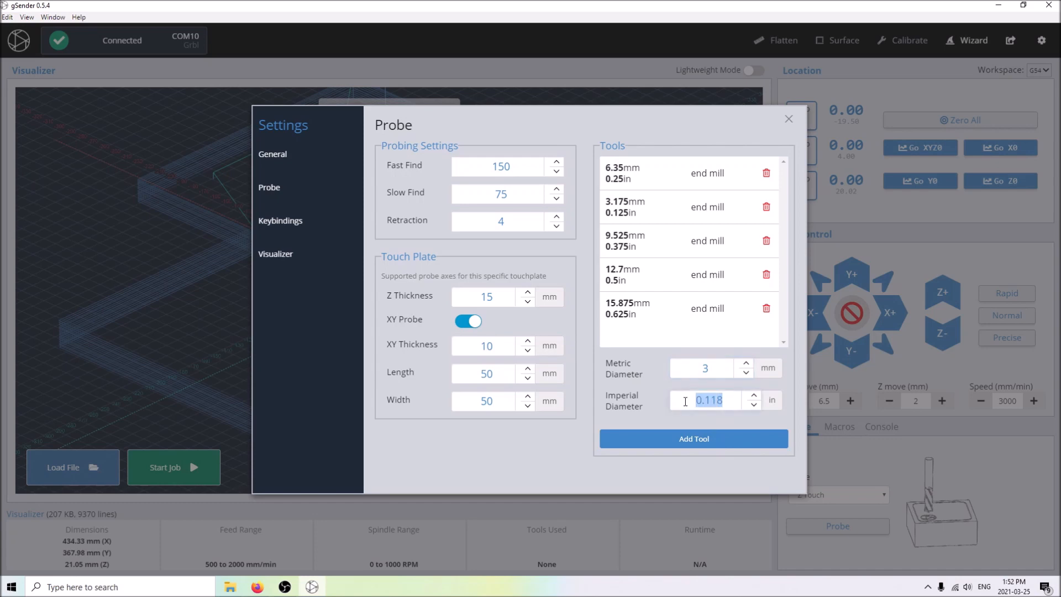
pyautogui.write('025')
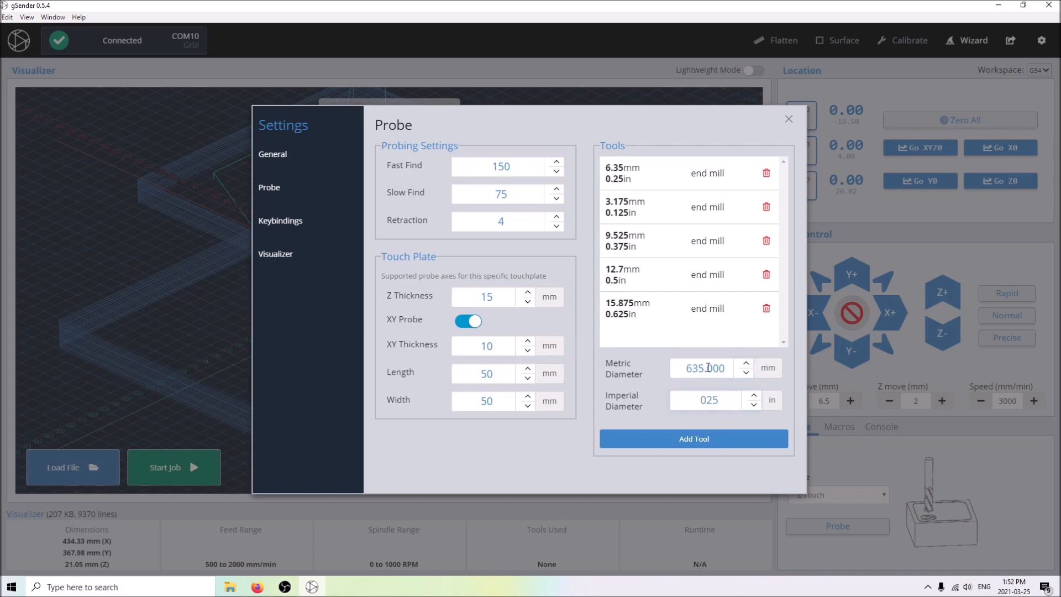
pyautogui.doubleClick(715, 401)
pyautogui.click(711, 373)
pyautogui.doubleClick(705, 367)
pyautogui.write('3')
pyautogui.click(701, 437)
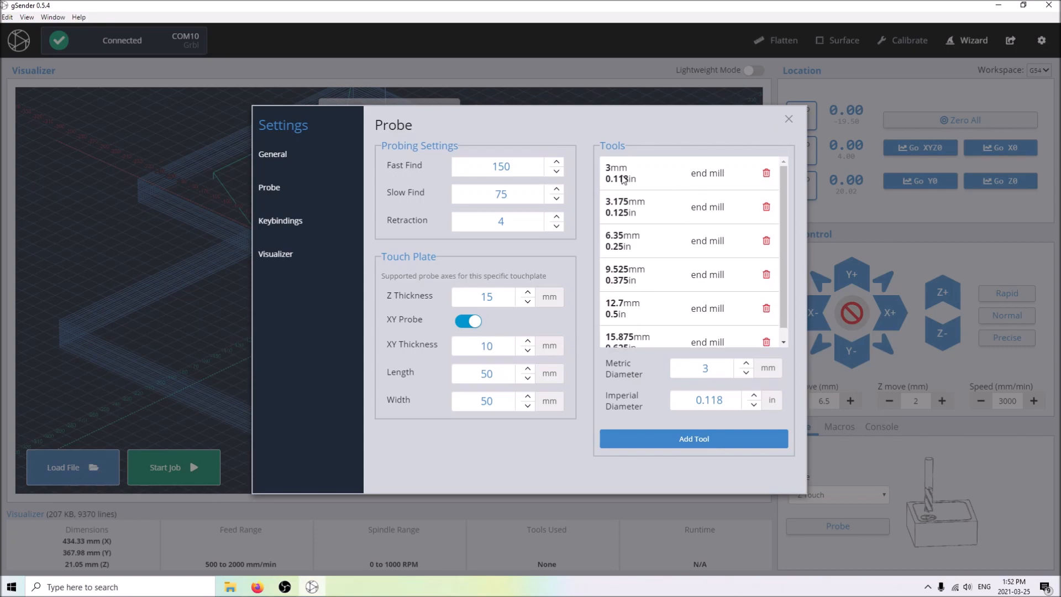
pyautogui.click(790, 121)
# - Set the probe routine to X Touch and its tool profile to the 3mm end mill
pyautogui.click(854, 496)
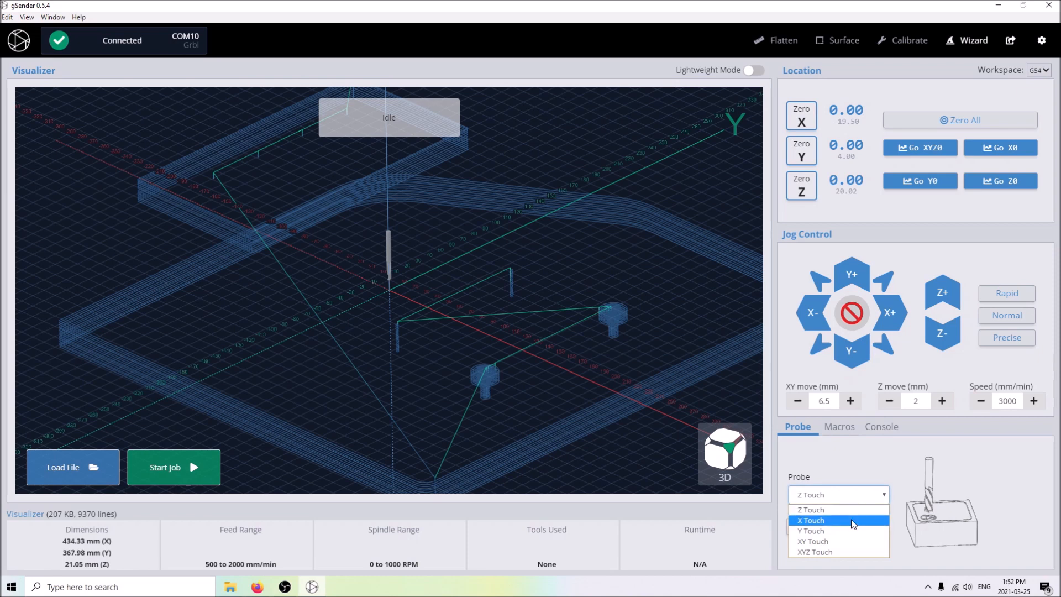
pyautogui.click(851, 521)
pyautogui.click(850, 515)
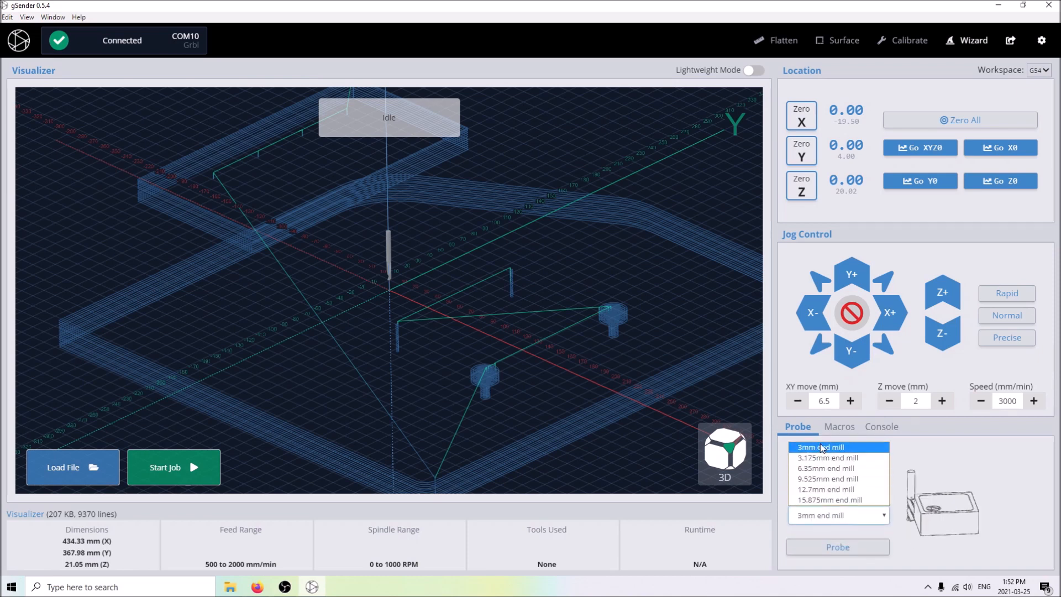
pyautogui.click(822, 448)
pyautogui.click(836, 514)
pyautogui.click(835, 514)
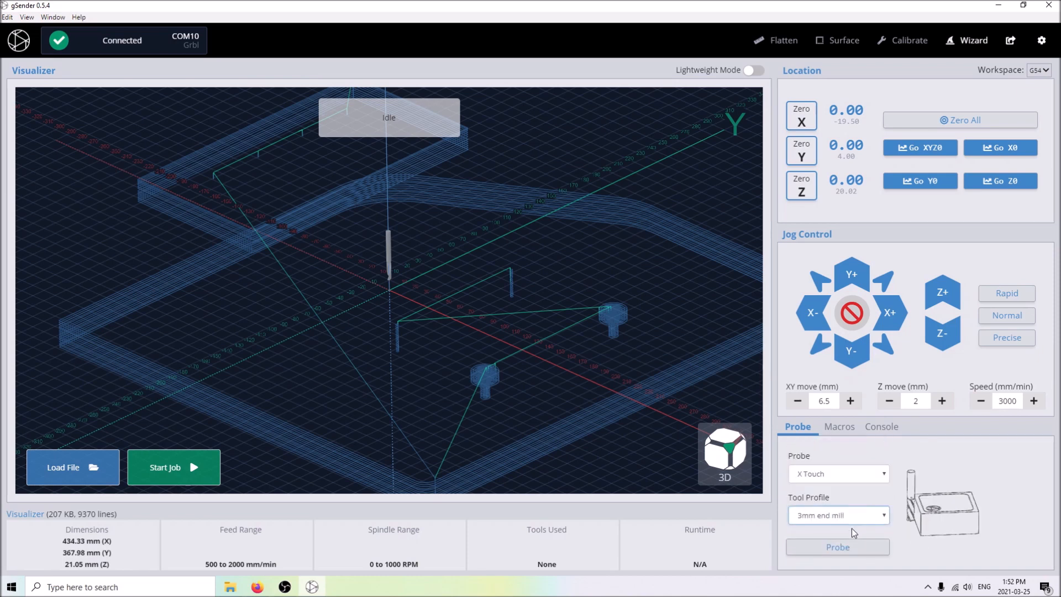
# - Check the tools list in the Probe settings
pyautogui.click(1042, 40)
pyautogui.click(302, 194)
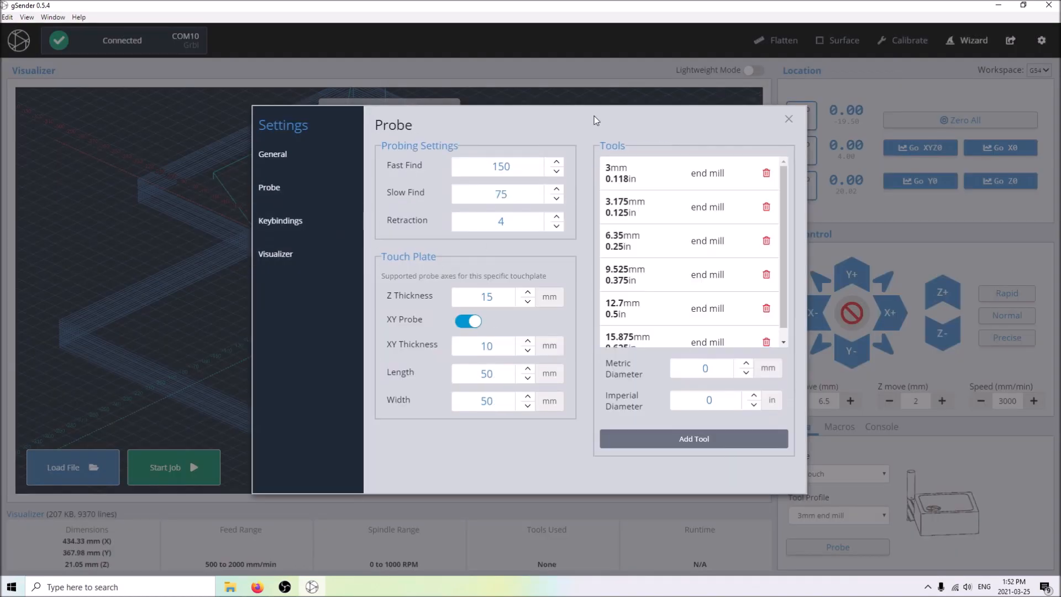
pyautogui.click(789, 119)
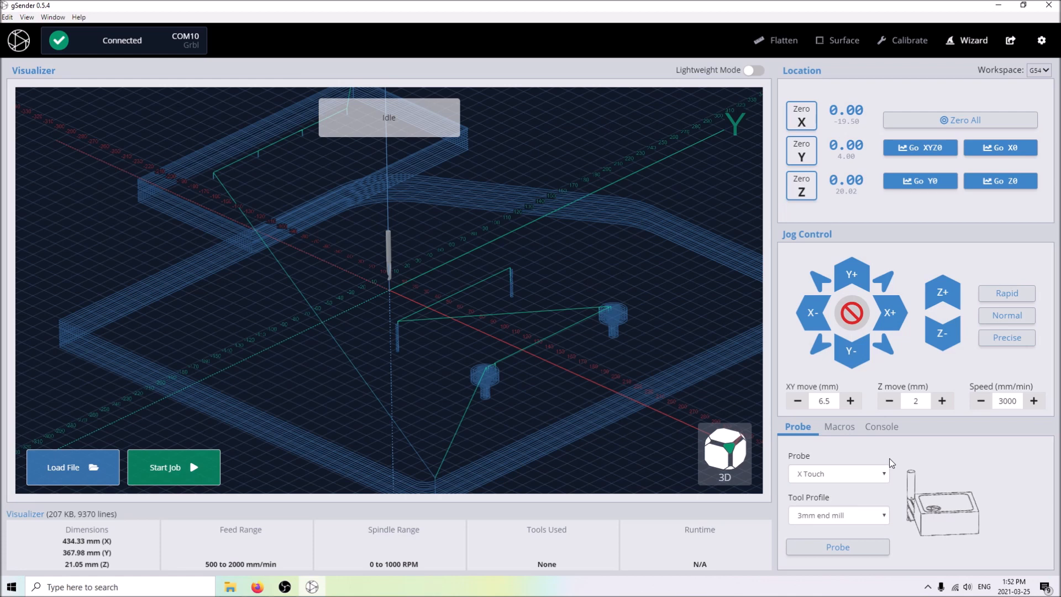
# - Change the probe routine to XYZ Touch
pyautogui.click(864, 474)
pyautogui.click(854, 476)
pyautogui.click(862, 474)
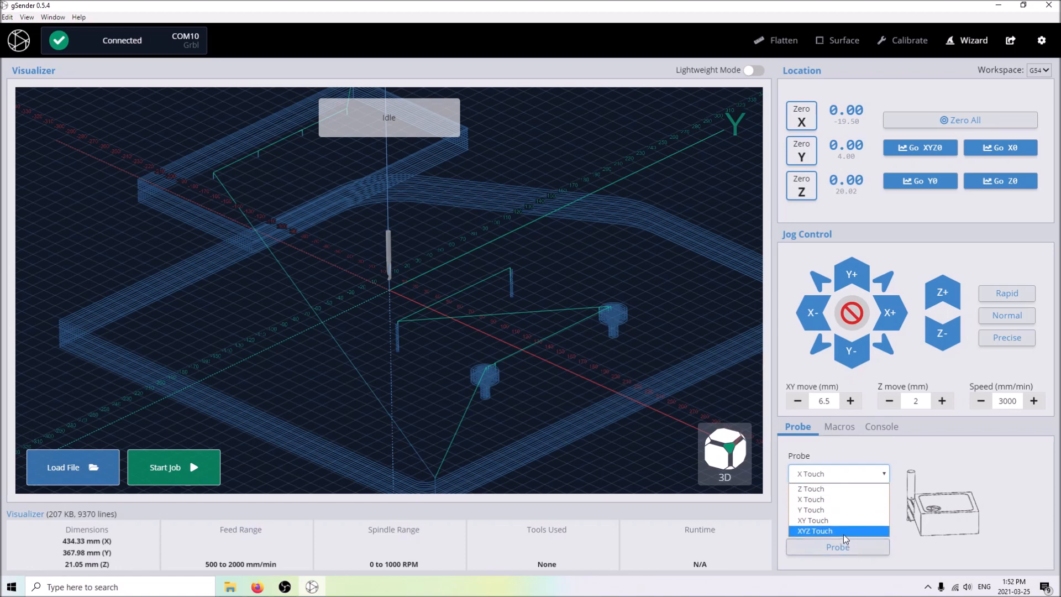
pyautogui.click(828, 529)
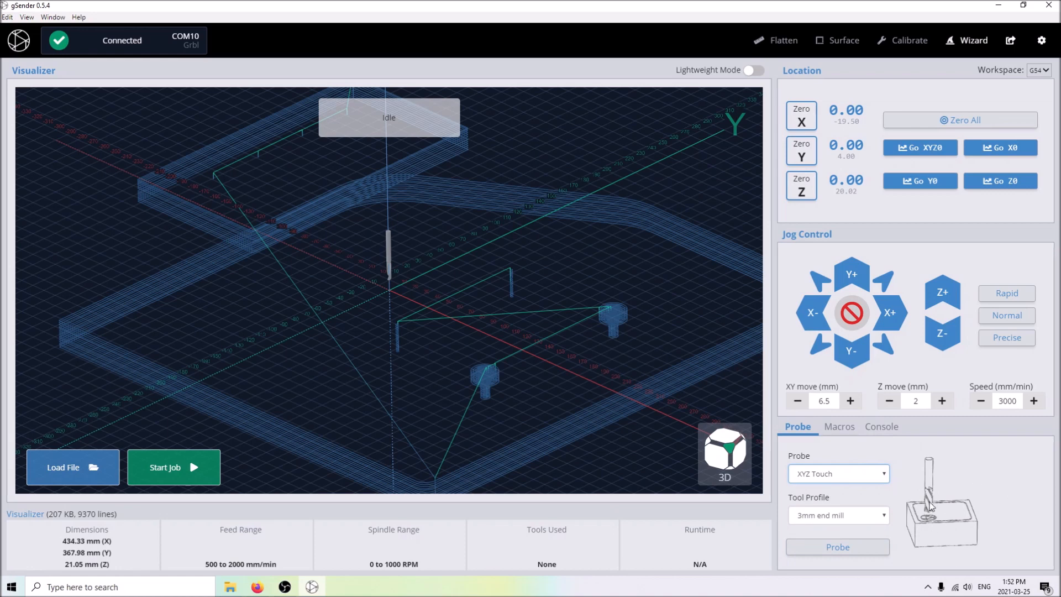
# - Try the 15.875mm end mill as the tool profile, and switch back to the 3mm end mill
pyautogui.click(874, 521)
pyautogui.click(841, 478)
pyautogui.click(847, 518)
pyautogui.click(841, 499)
pyautogui.click(841, 516)
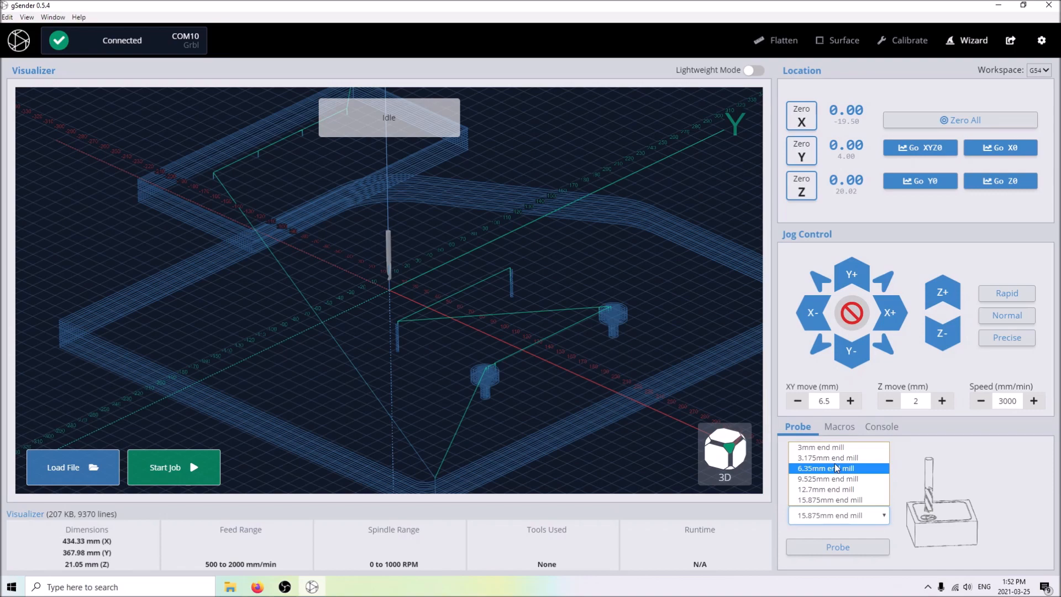
pyautogui.click(840, 443)
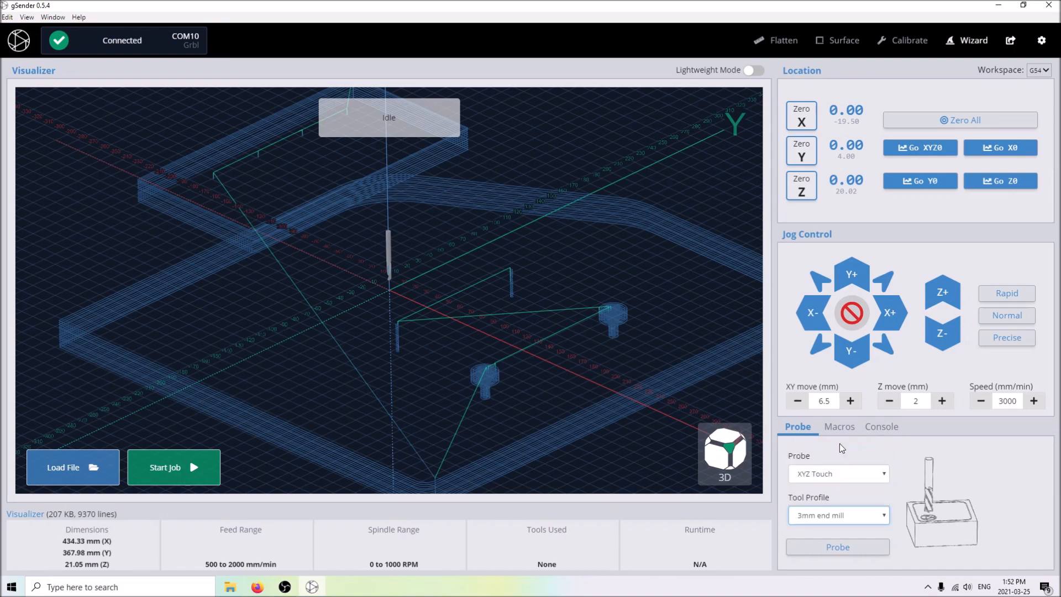
# - Review the XYZ Touch probing instructions and circuit check without starting the probe
pyautogui.click(838, 548)
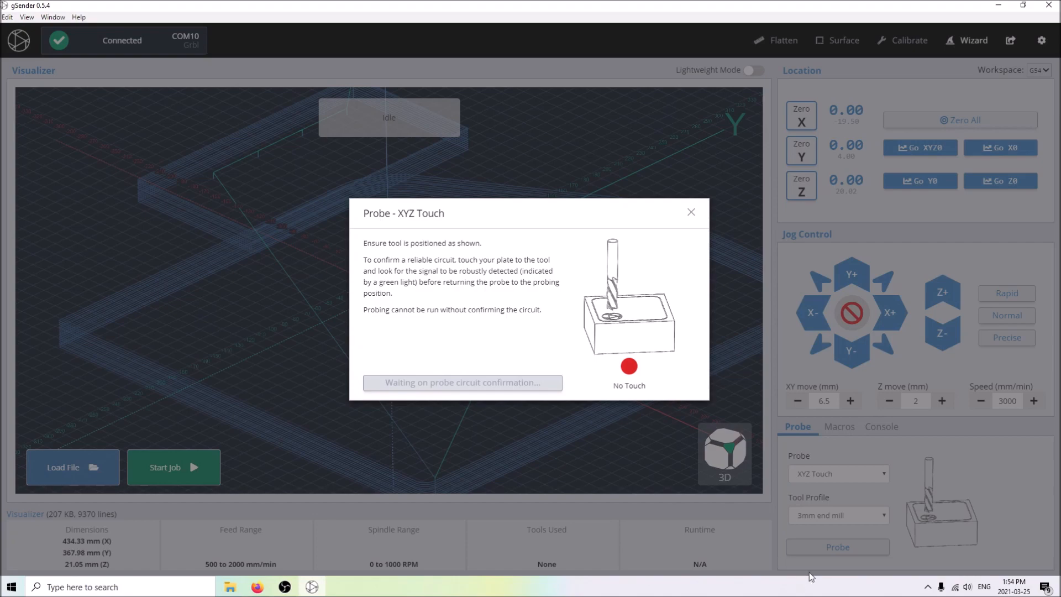
pyautogui.click(691, 213)
pyautogui.click(796, 474)
pyautogui.click(810, 503)
pyautogui.click(814, 478)
pyautogui.click(820, 532)
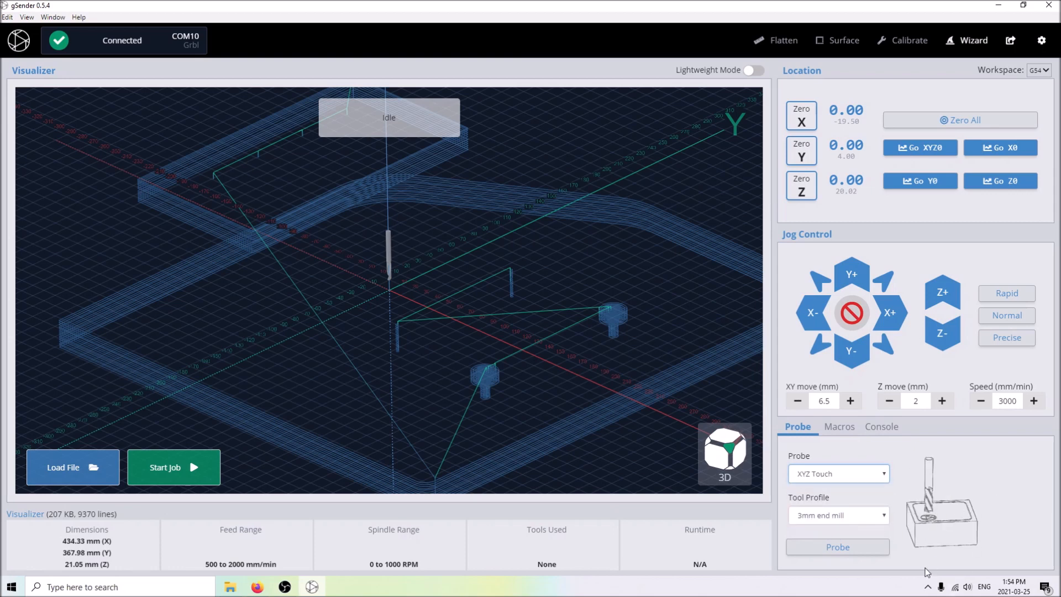
pyautogui.click(859, 546)
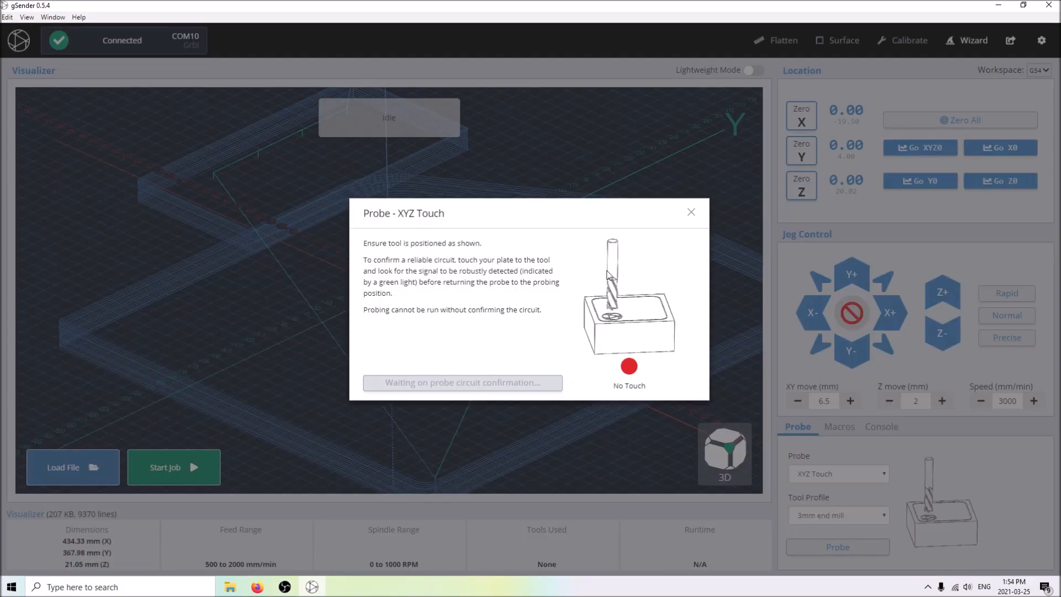
pyautogui.click(691, 212)
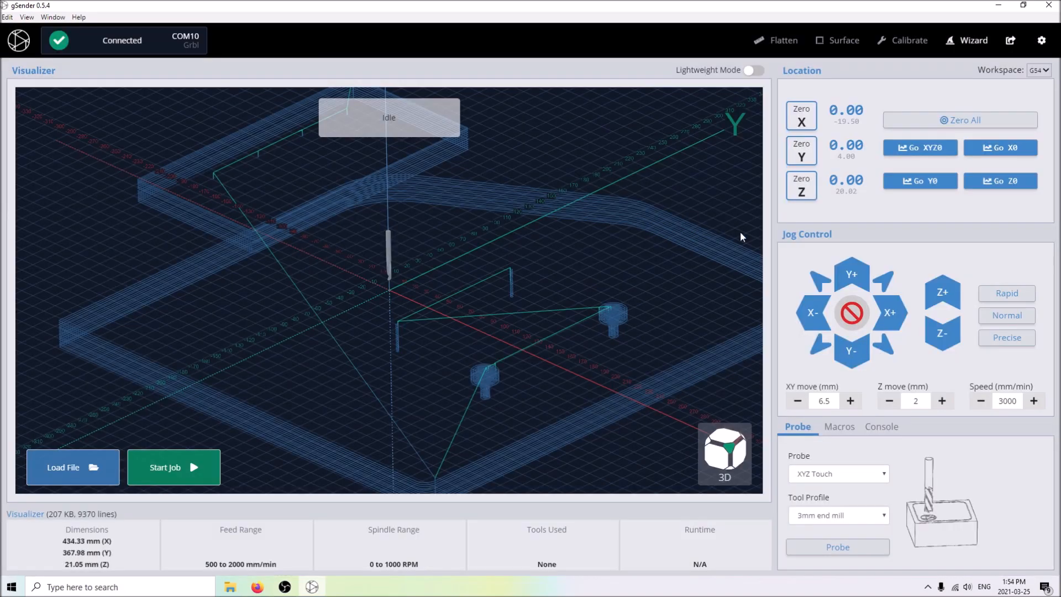
# - Run the XYZ Touch probe with the 3mm end mill profile and unlock the machine after its alarm
pyautogui.click(872, 547)
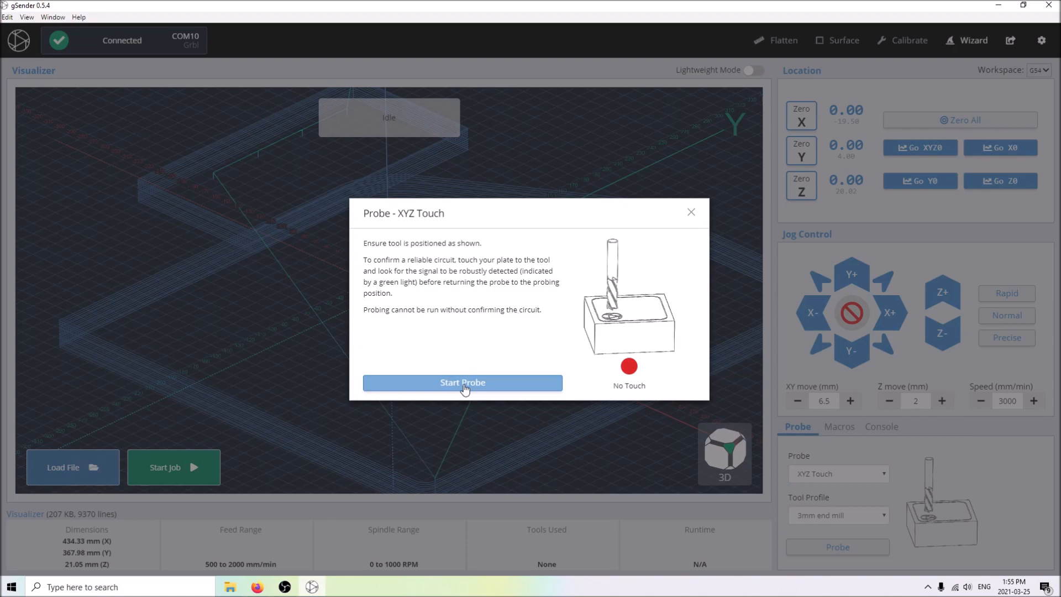
pyautogui.click(506, 382)
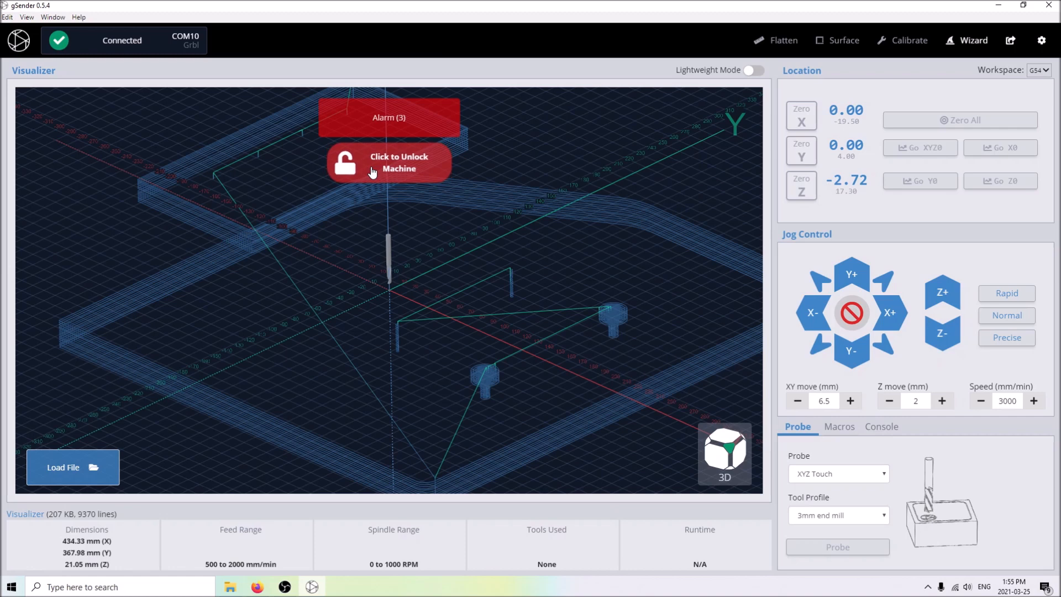
pyautogui.click(390, 161)
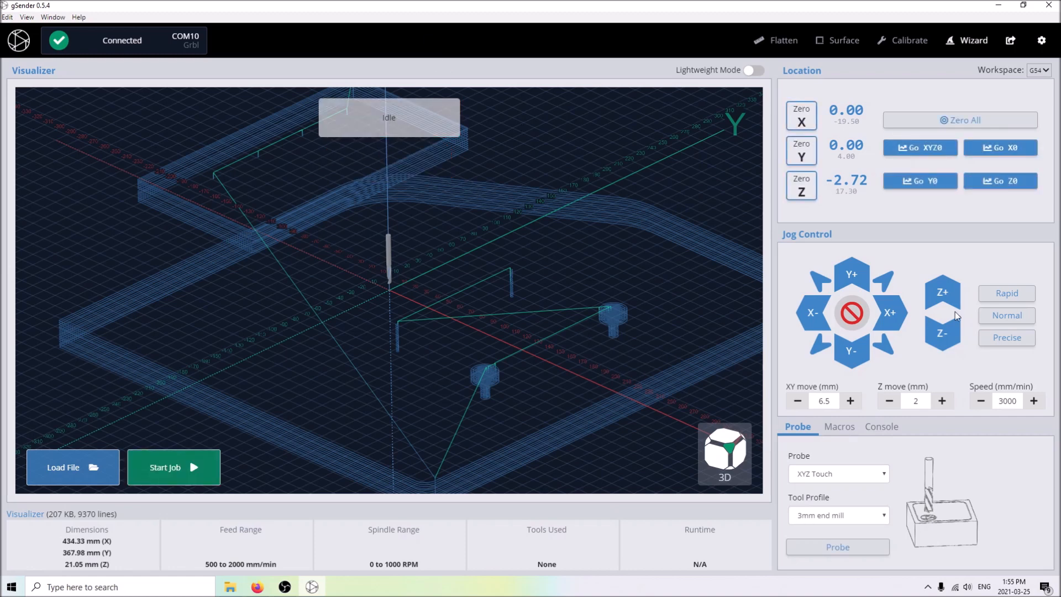
# - Jog the machine back and forth along the X and Y axes
pyautogui.click(896, 312)
pyautogui.click(898, 312)
pyautogui.click(898, 311)
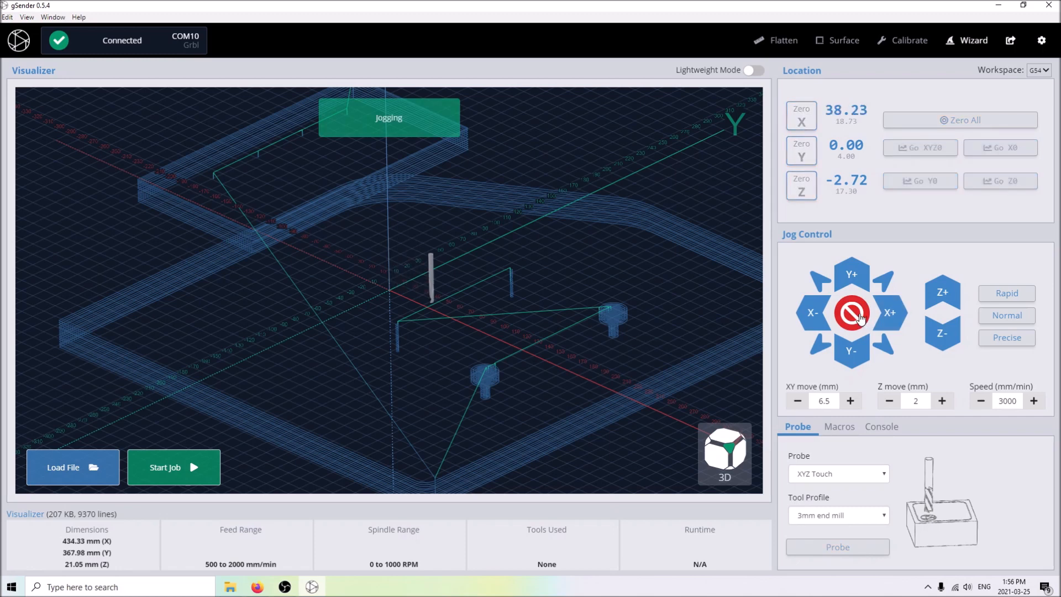
pyautogui.click(805, 314)
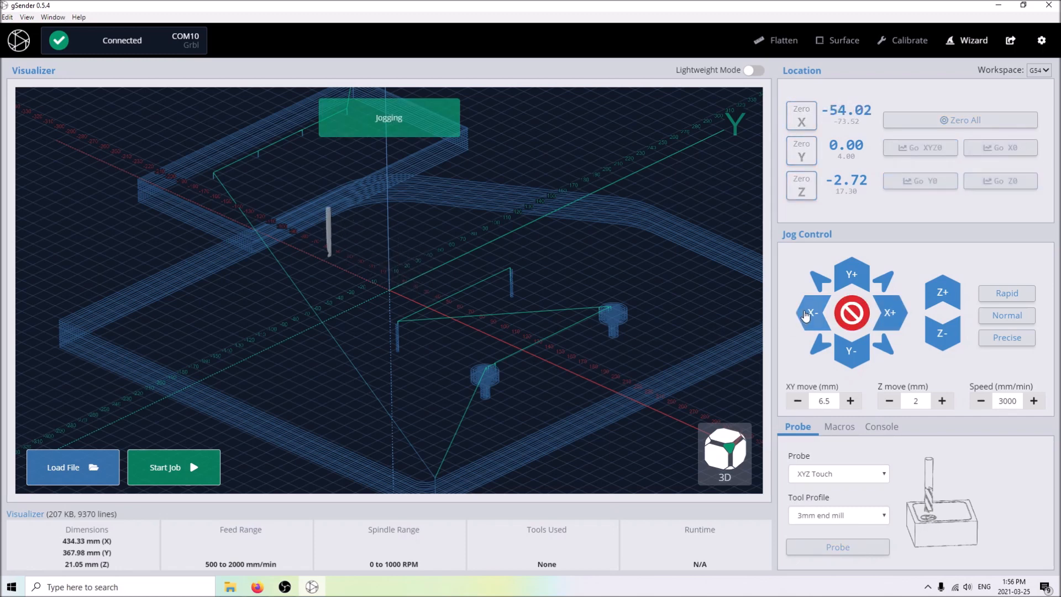
pyautogui.click(888, 314)
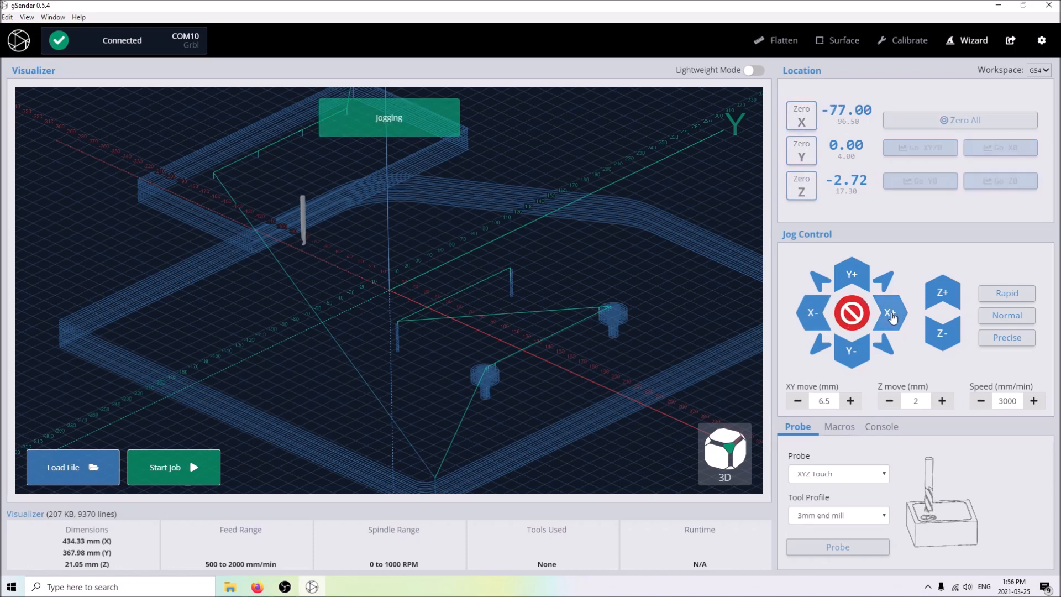
pyautogui.click(851, 362)
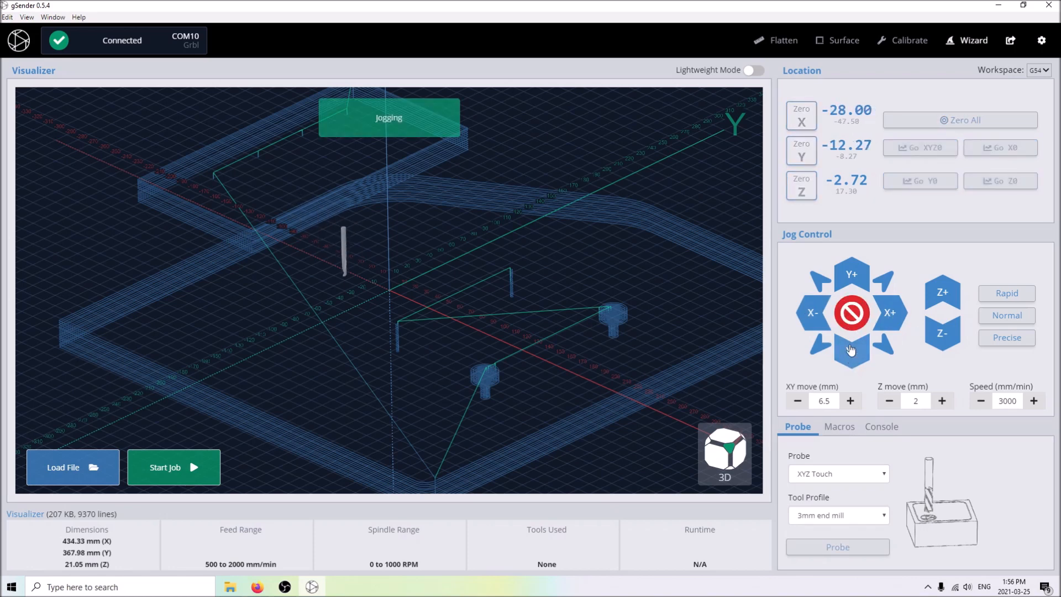
pyautogui.click(859, 271)
# - Set the XY jog distance to 200 mm, jog in the positive X direction and stop the move partway
pyautogui.doubleClick(834, 401)
pyautogui.write('200')
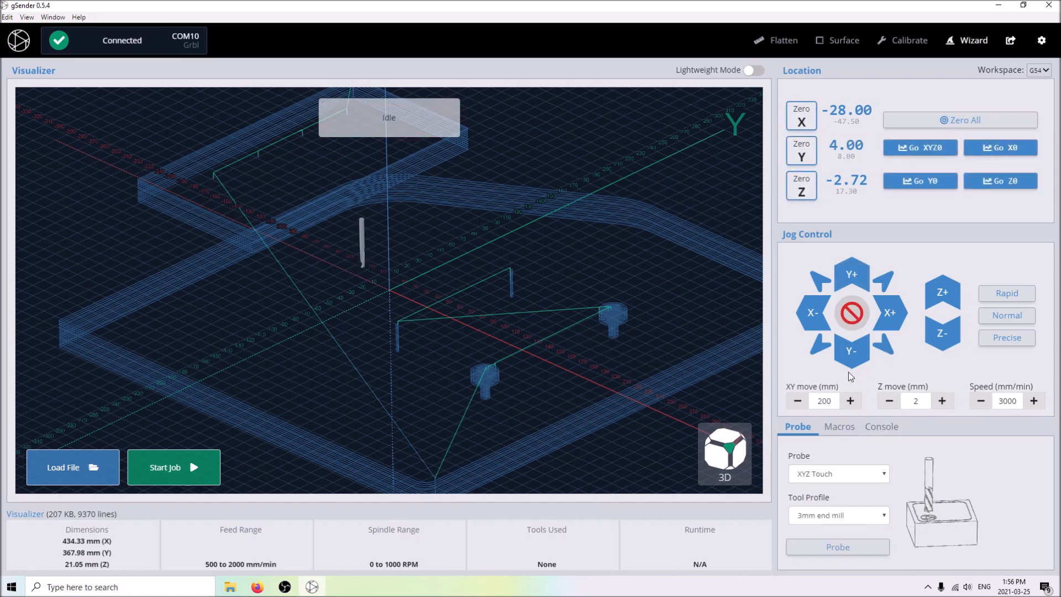
pyautogui.click(888, 320)
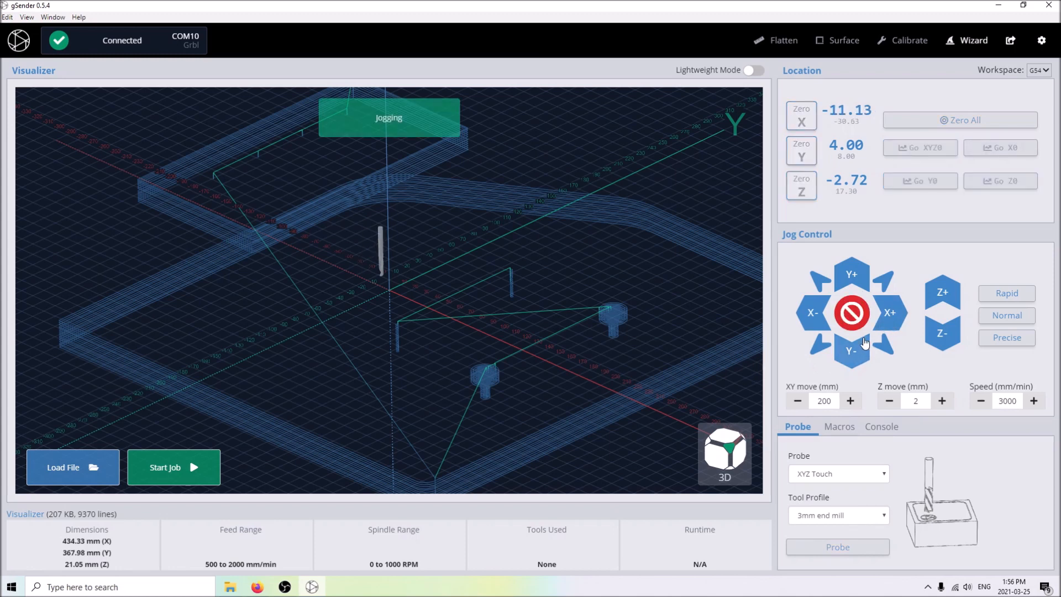
pyautogui.click(851, 314)
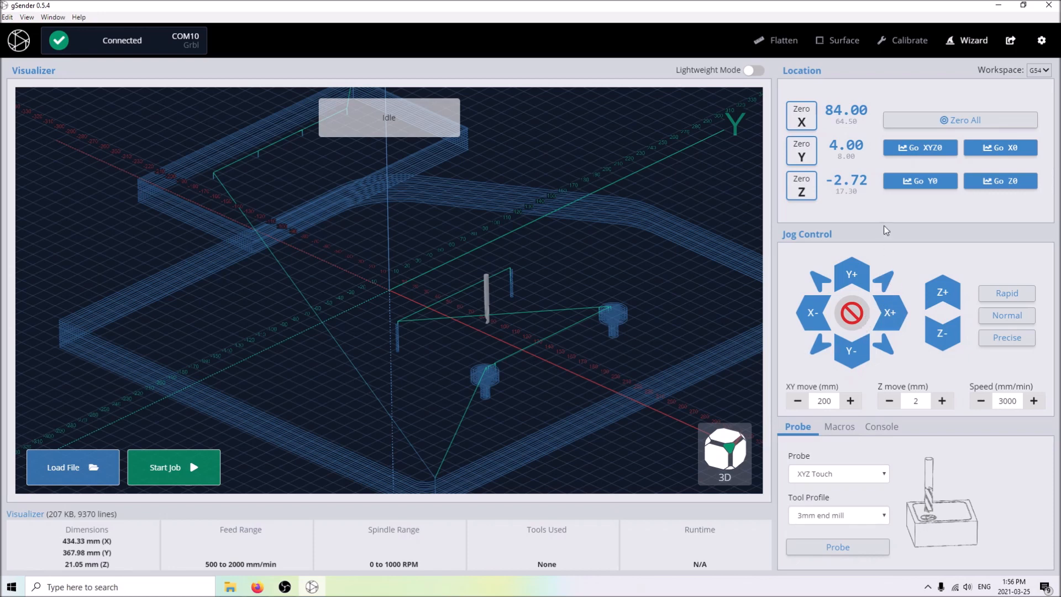
# - Send the machine to XYZ zero, stop it mid-move and unlock it after the alarm
pyautogui.click(922, 149)
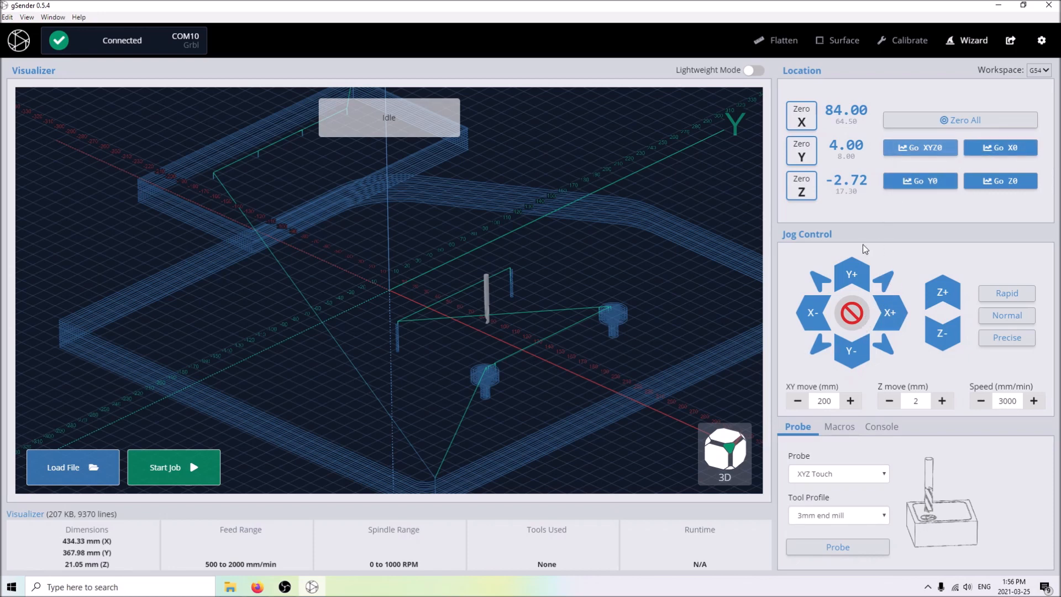
pyautogui.click(852, 315)
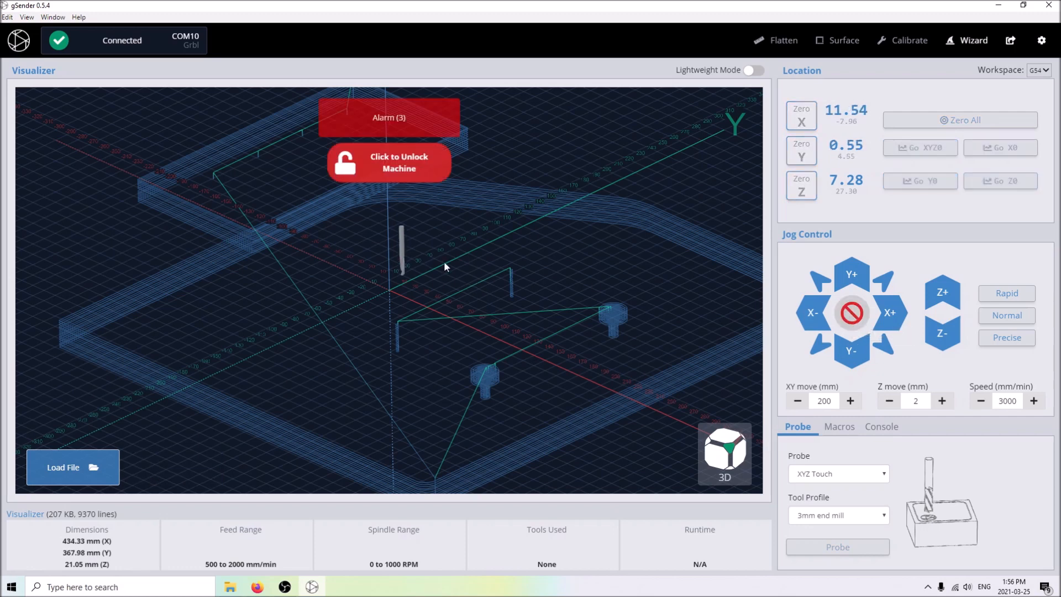
pyautogui.click(397, 176)
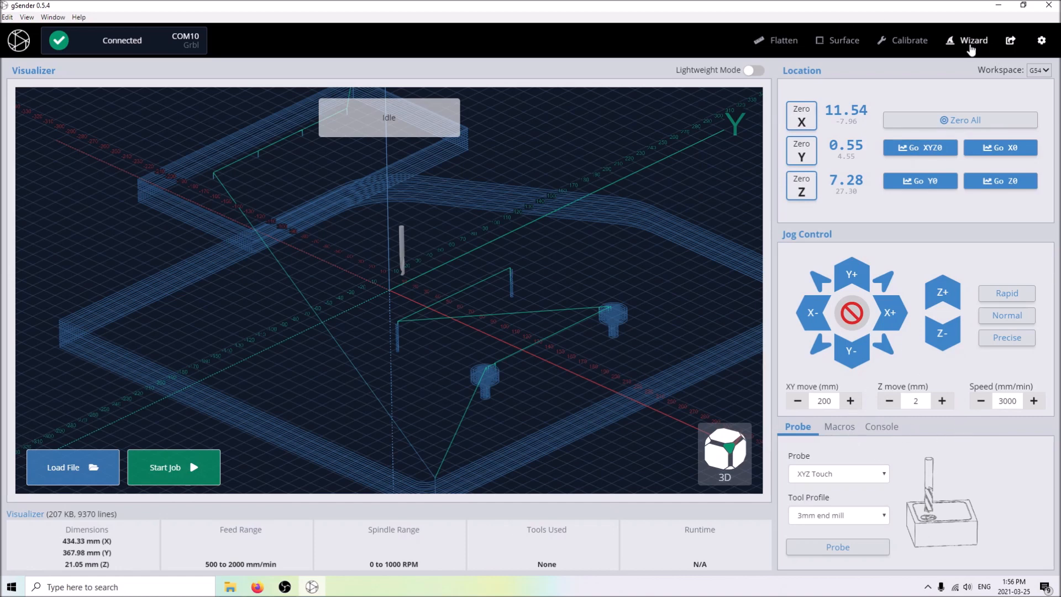
# - Create a macro named Fun containing the command G1 G90 Z10
pyautogui.click(840, 427)
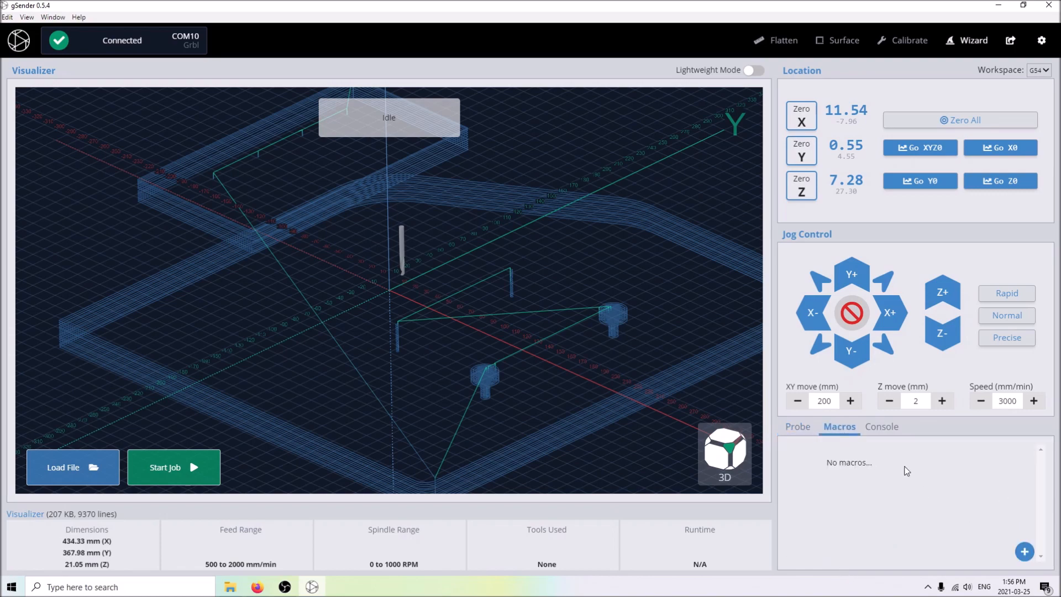
pyautogui.click(1024, 551)
pyautogui.click(385, 239)
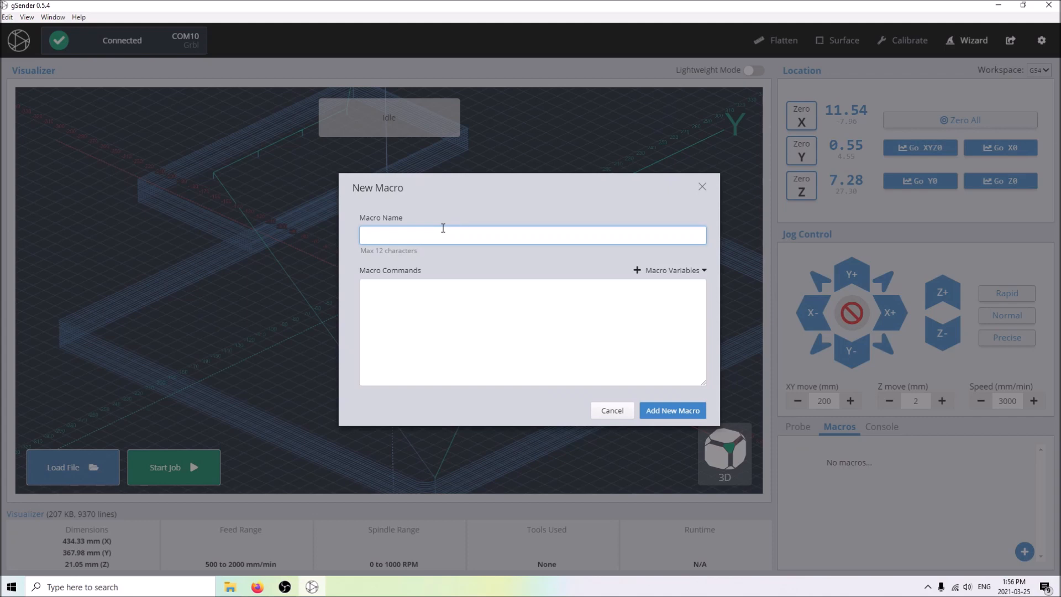
pyautogui.write('Fun')
pyautogui.click(390, 296)
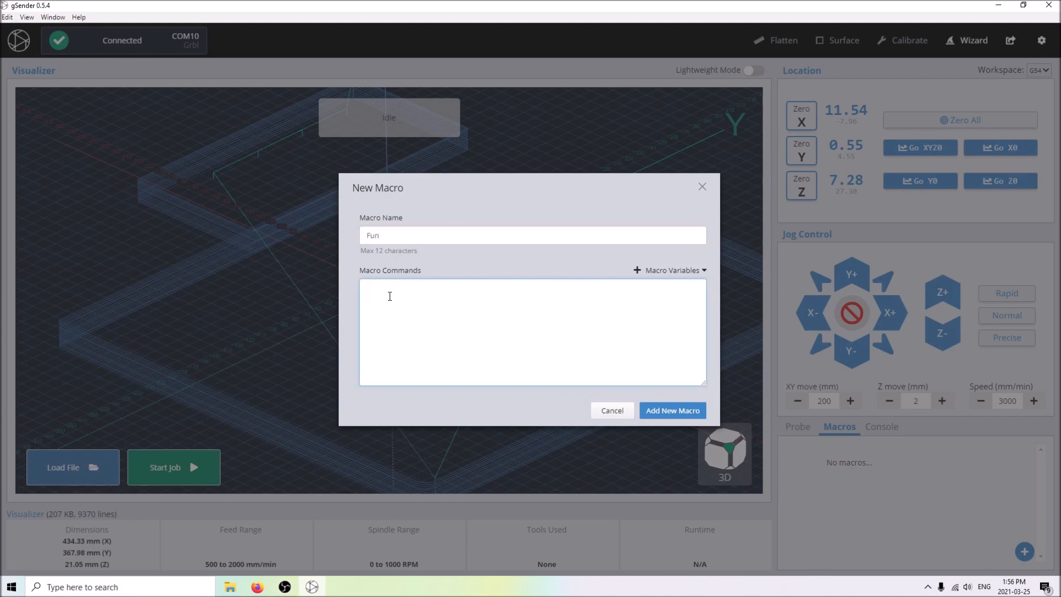
pyautogui.write('G1 G90 Z10')
pyautogui.press('Left')
pyautogui.press('Left')
pyautogui.press('Left')
pyautogui.write('G90')
pyautogui.click(667, 415)
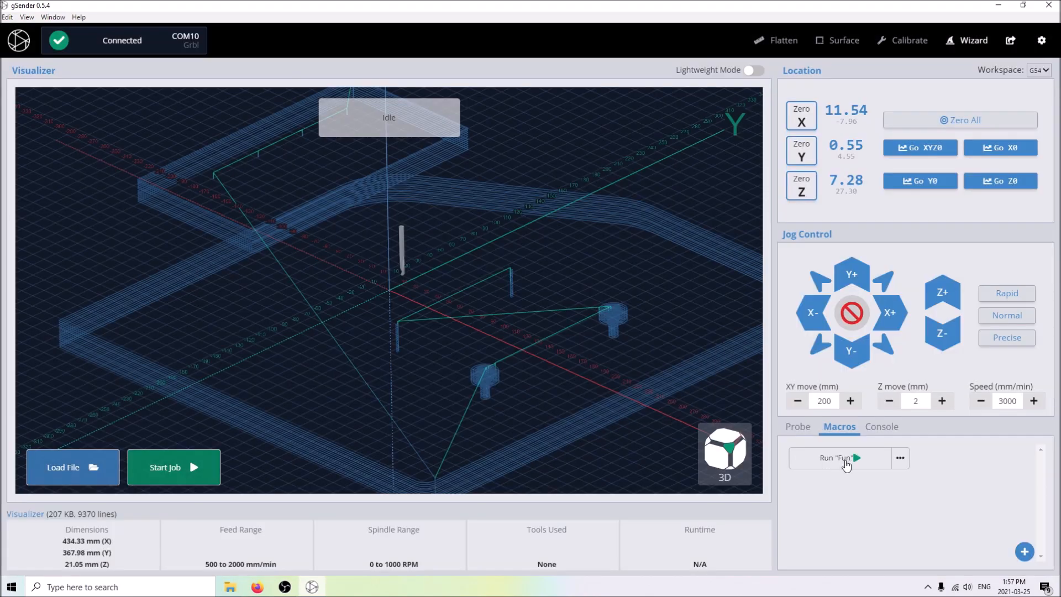
# - Run the Fun macro, and edit it to add the feed rate F1000 to the G1 G90 Z10 command
pyautogui.click(856, 462)
pyautogui.click(901, 458)
pyautogui.click(890, 482)
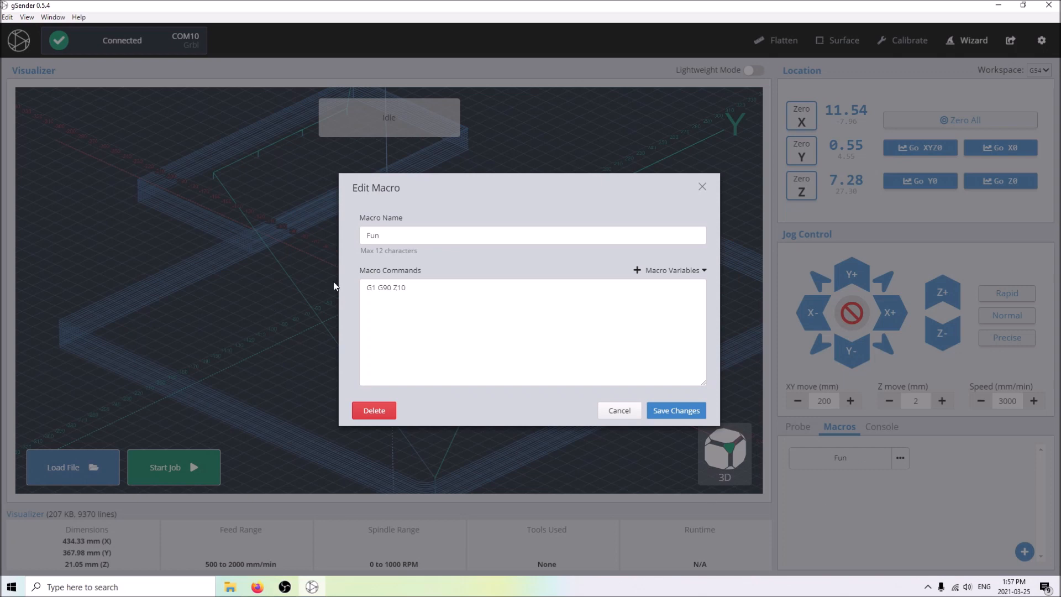
pyautogui.click(410, 292)
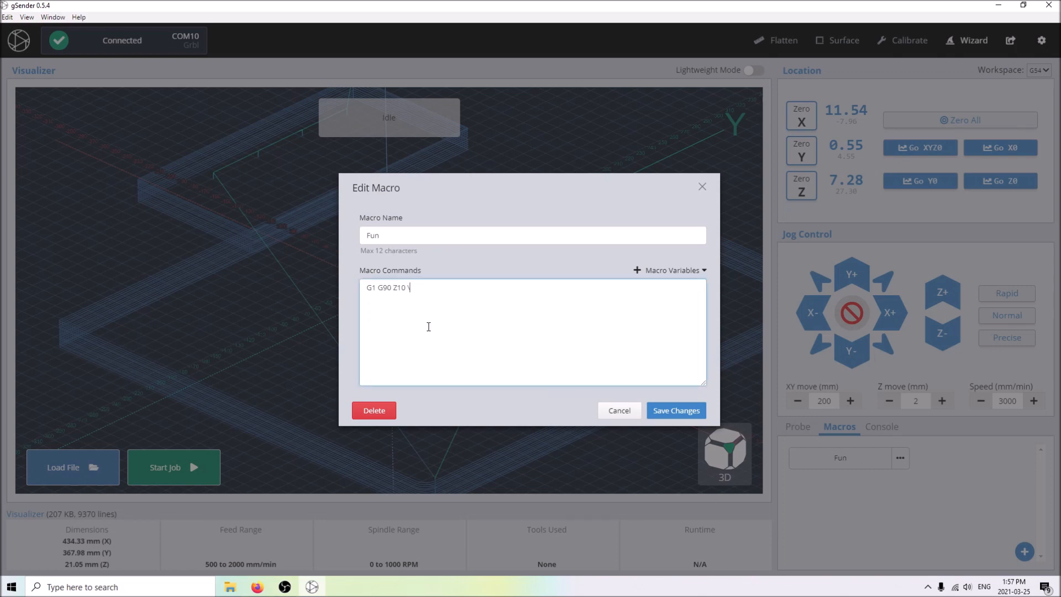
pyautogui.write('F1000')
pyautogui.click(661, 412)
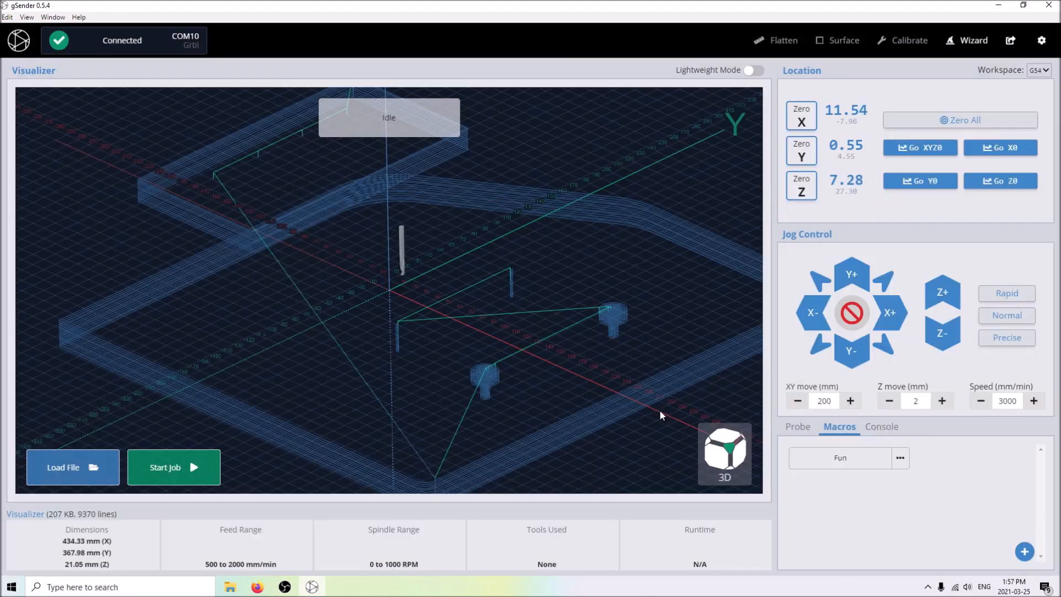
# - Run the edited Fun macro on the machine
pyautogui.click(866, 460)
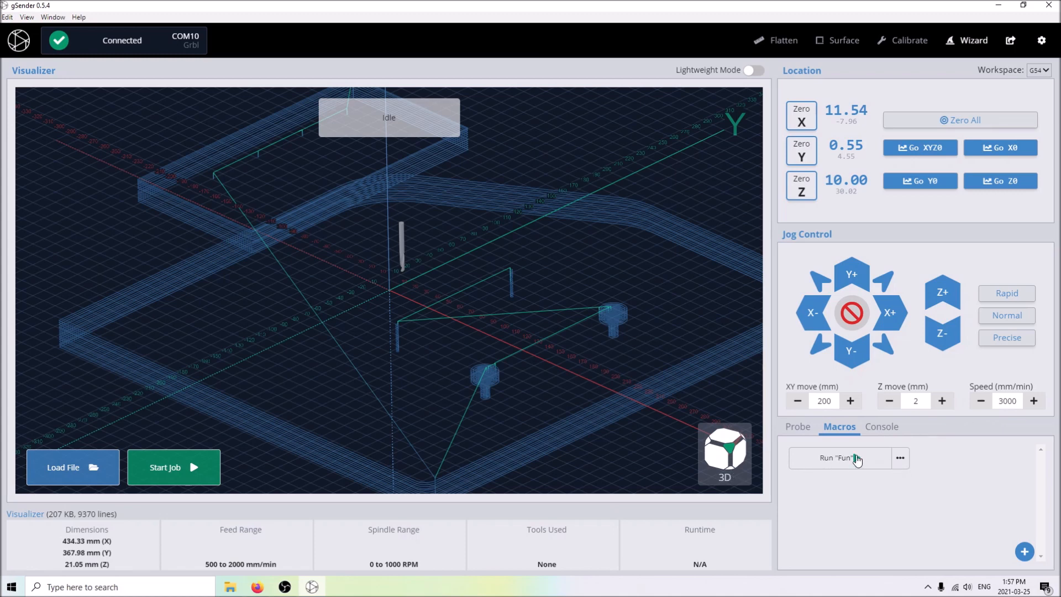
pyautogui.click(901, 458)
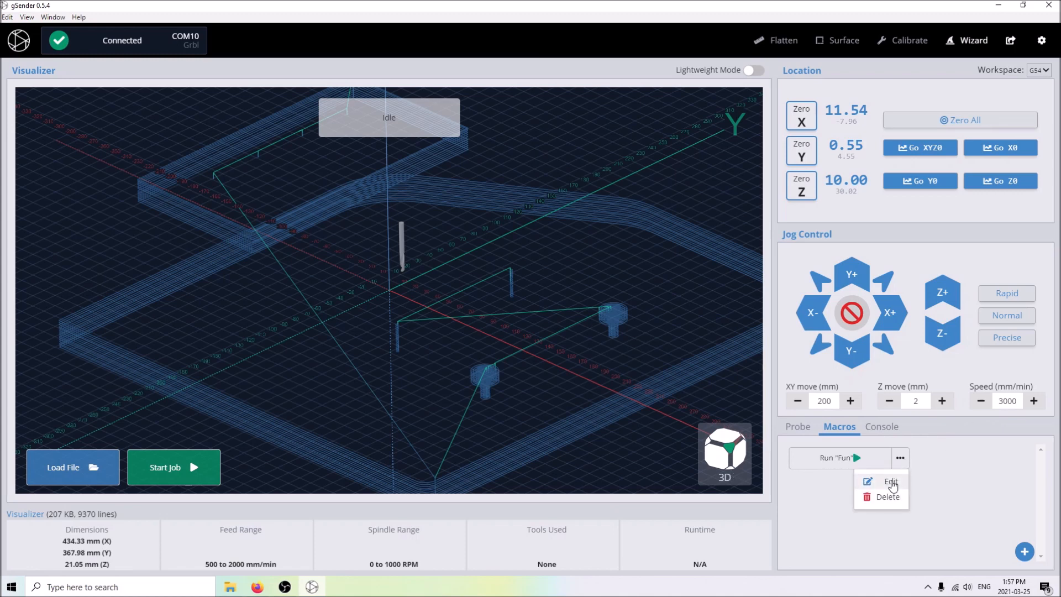
pyautogui.click(931, 488)
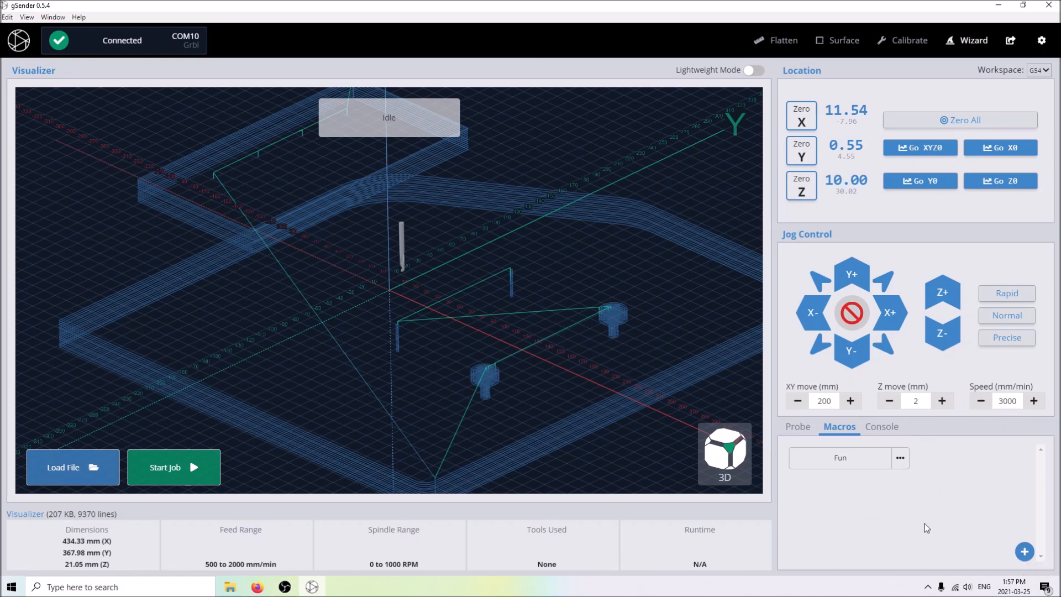
# - Examine the console's history of commands sent to the machine and its responses
pyautogui.click(874, 428)
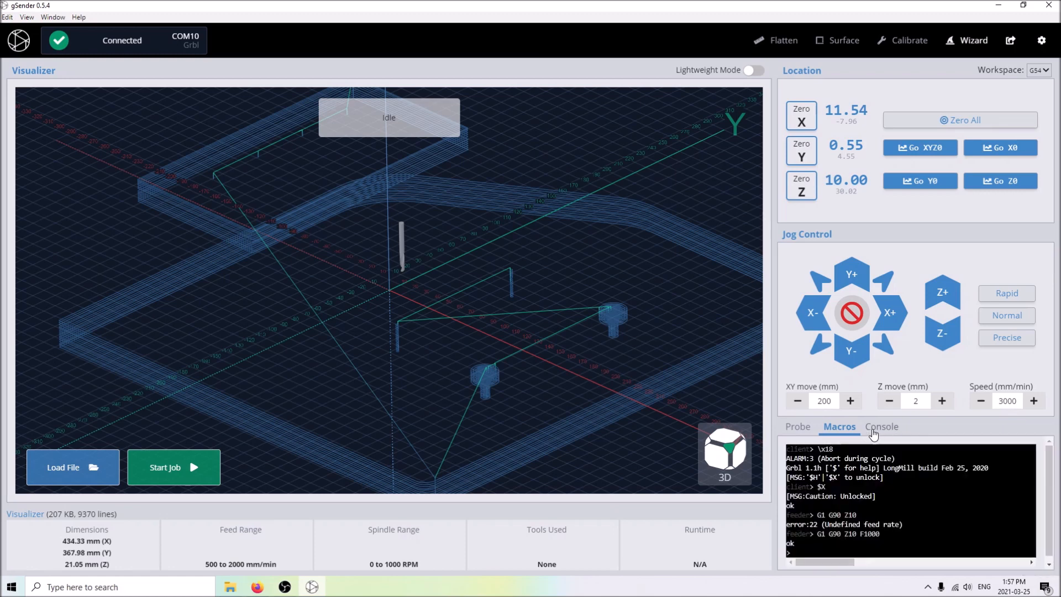
pyautogui.scroll(20, 911, 501)
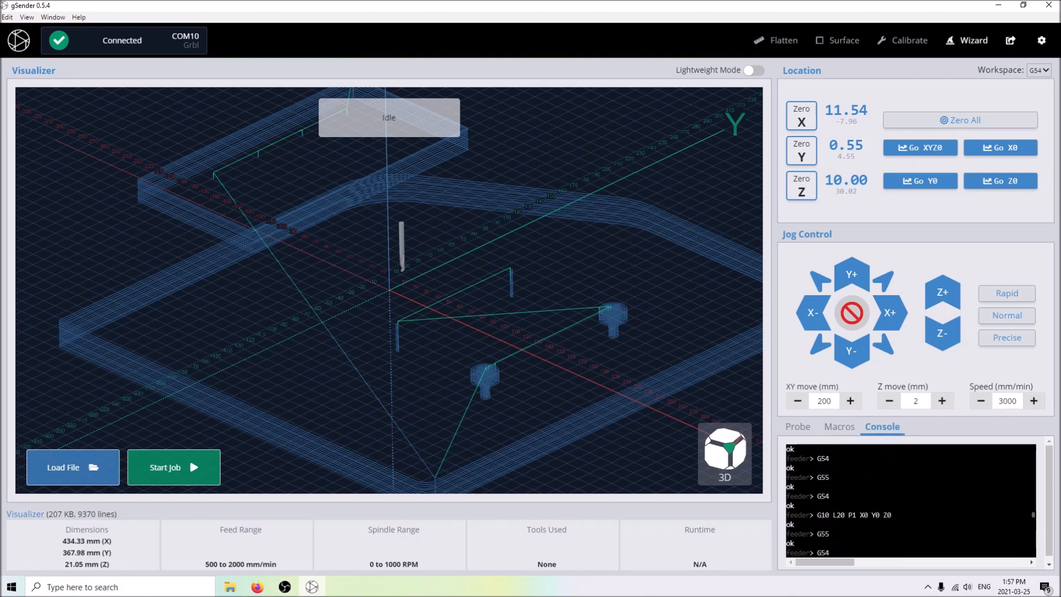
pyautogui.scroll(-7, 910, 500)
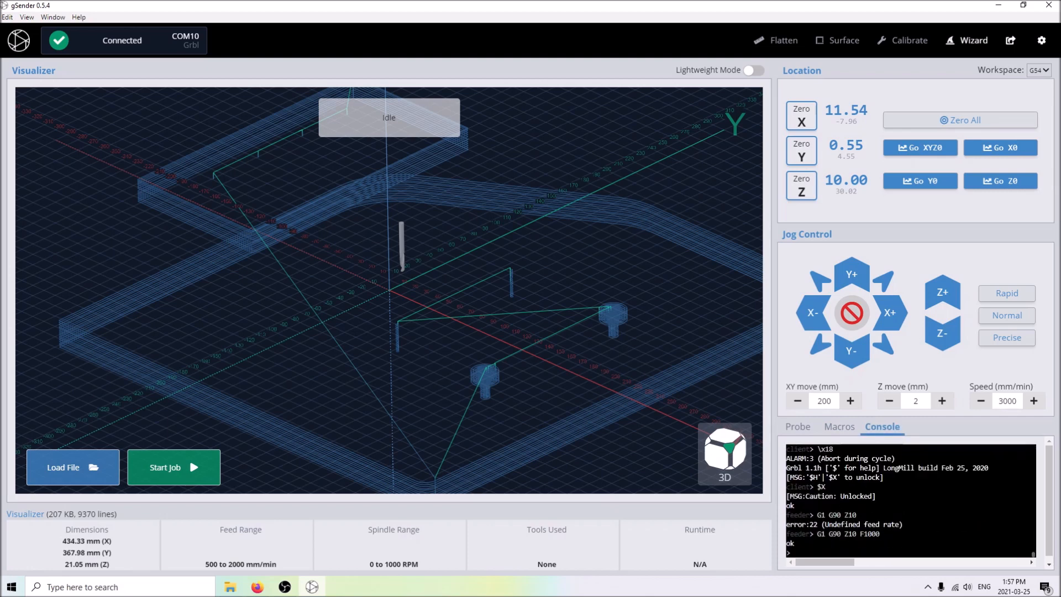
pyautogui.scroll(5, 911, 501)
pyautogui.scroll(-3, 911, 501)
pyautogui.scroll(3, 911, 500)
pyautogui.scroll(-4, 911, 501)
# - Send the command G1 G90 Z10 from the console
pyautogui.write('\\')
pyautogui.press('BackSpace')
pyautogui.write('G1 G90 Z10')
pyautogui.press('Return')
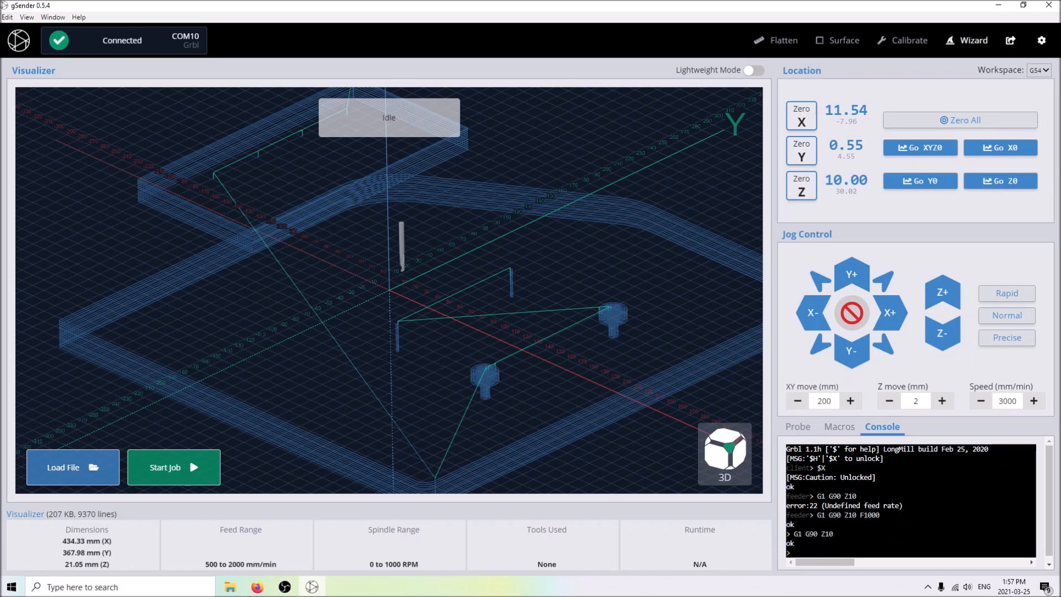
# - Recall the last console command, add the feed rate and send it as G1 G90 Z10 F1000
pyautogui.press('Up')
pyautogui.write('Z10 F1000\\')
pyautogui.press('Return')
pyautogui.press('Up')
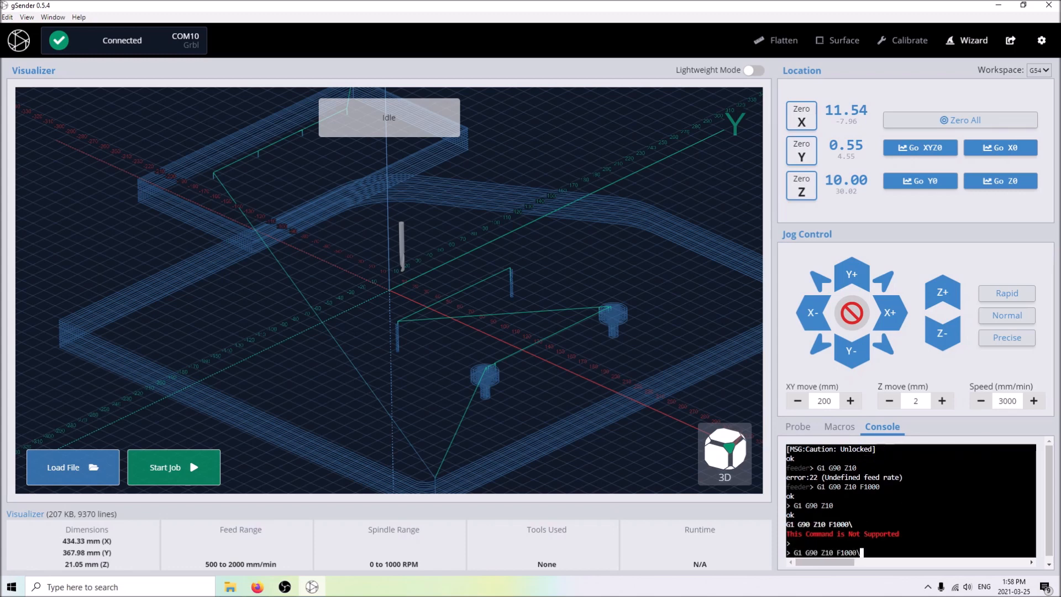
pyautogui.press('BackSpace')
pyautogui.press('Return')
# - Change the recalled console command to the relative move G1 G91 Z10 F1000 and send it
pyautogui.press('Up')
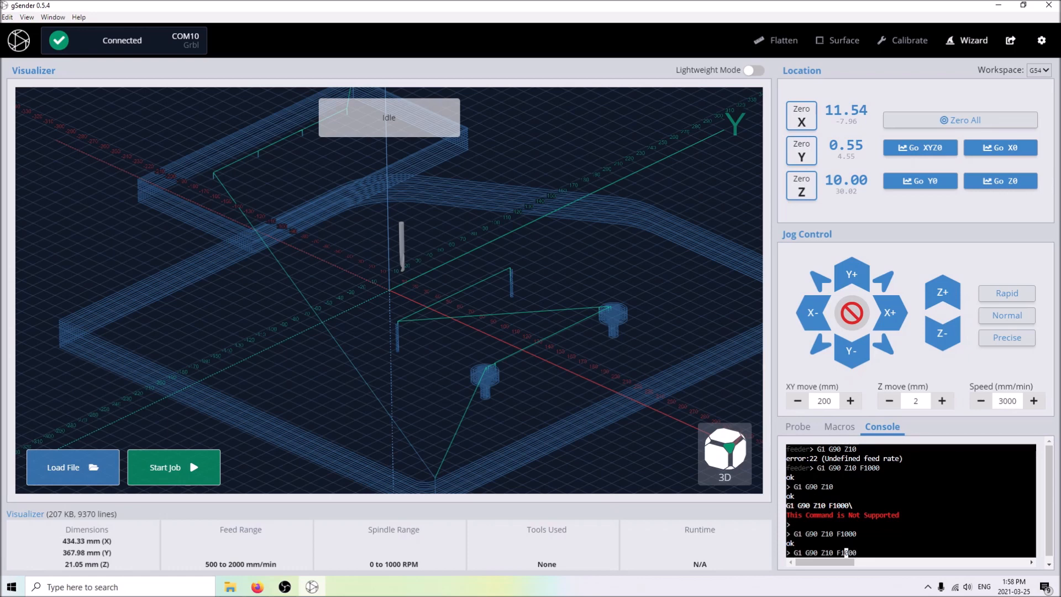
pyautogui.press('Home')
pyautogui.press('BackSpace')
pyautogui.write('1')
pyautogui.press('Return')
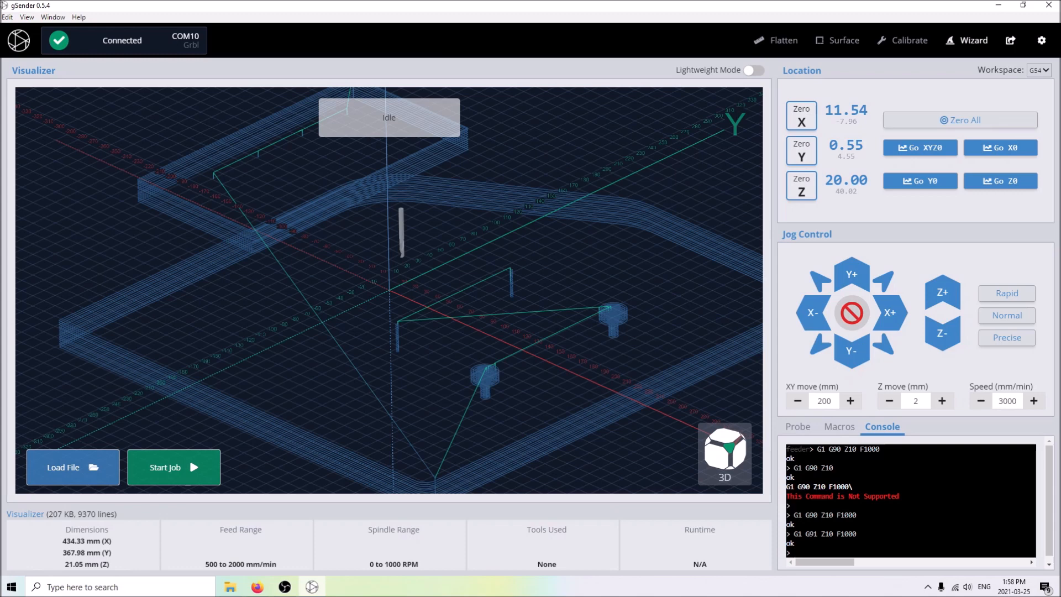
# - Send the reverse relative move G1 G91 Z-10 F1000 from the console
pyautogui.press('Up')
pyautogui.write('-')
pyautogui.press('Return')
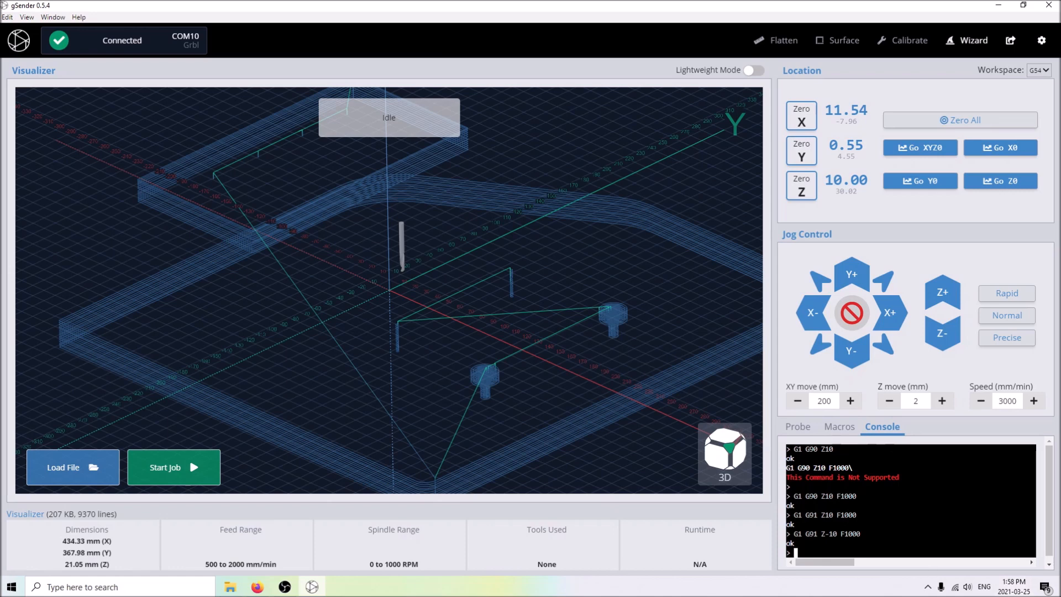
pyautogui.click(802, 428)
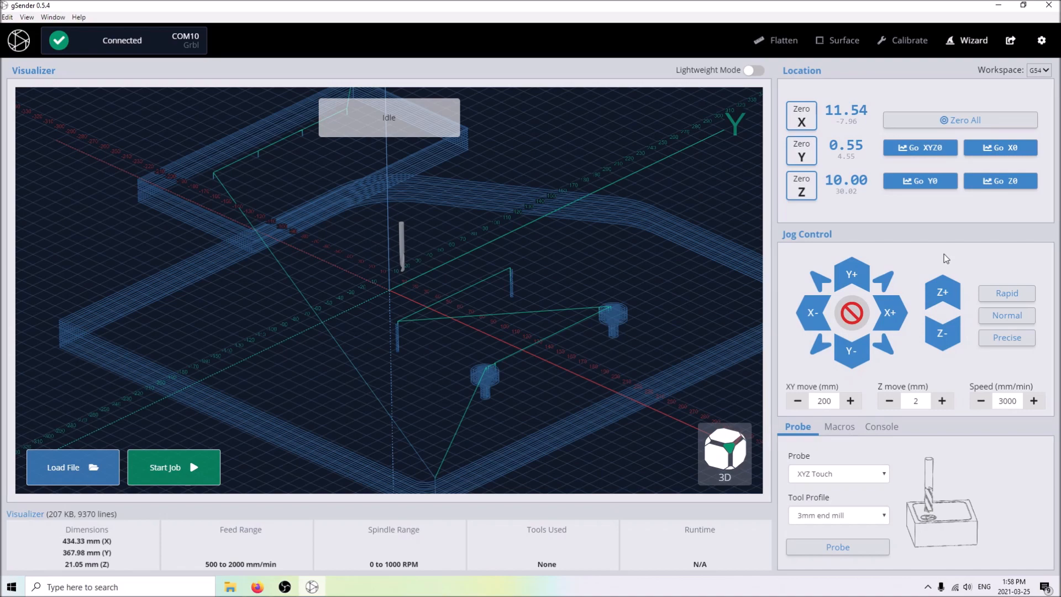
pyautogui.click(285, 587)
pyautogui.click(286, 588)
# - Open the firmware settings wizard and review the Grbl parameters from step pulse time through the spindle speed settings
pyautogui.click(965, 45)
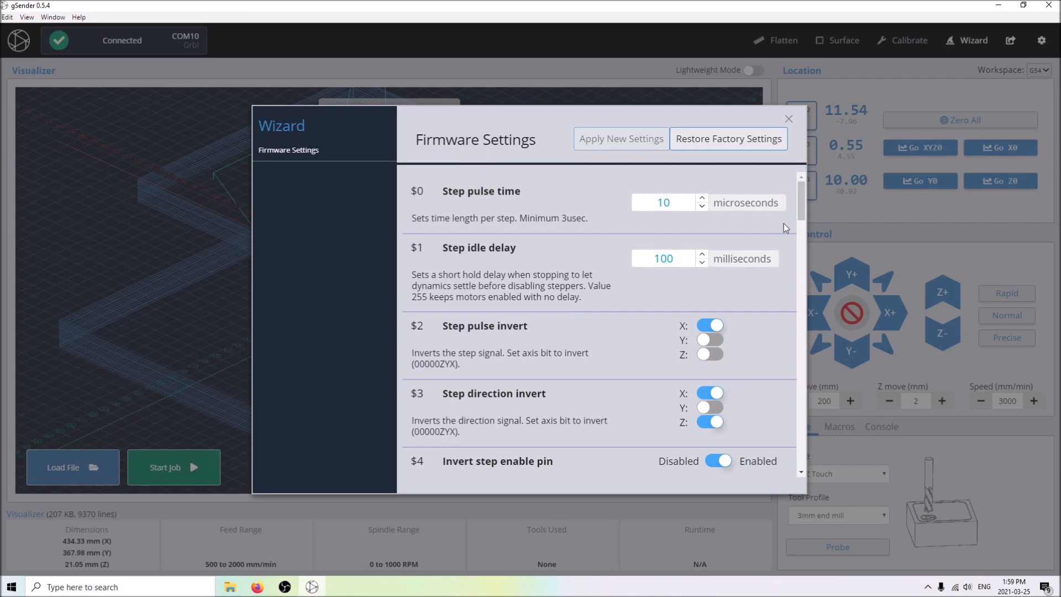
pyautogui.scroll(-5, 636, 215)
pyautogui.scroll(5, 602, 214)
pyautogui.scroll(-15, 637, 230)
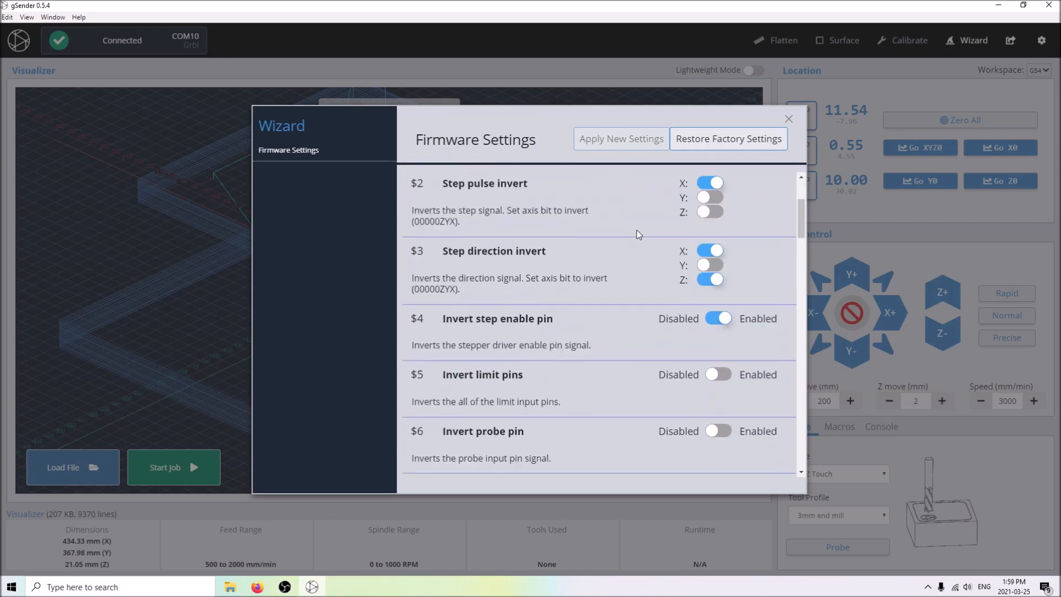
pyautogui.scroll(8, 648, 236)
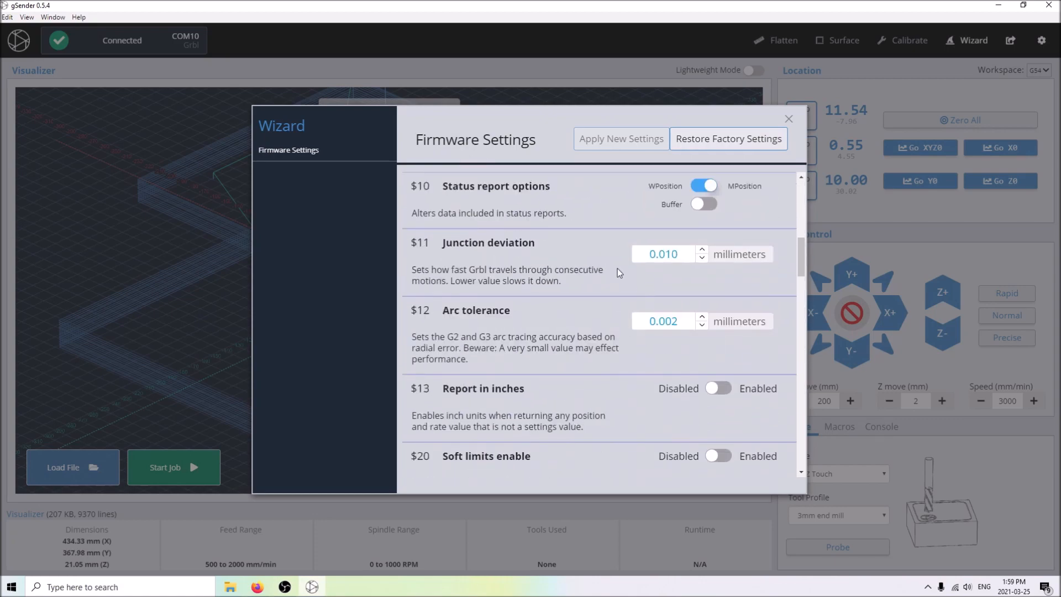
pyautogui.scroll(-8, 618, 270)
pyautogui.scroll(-8, 615, 273)
pyautogui.scroll(6, 608, 263)
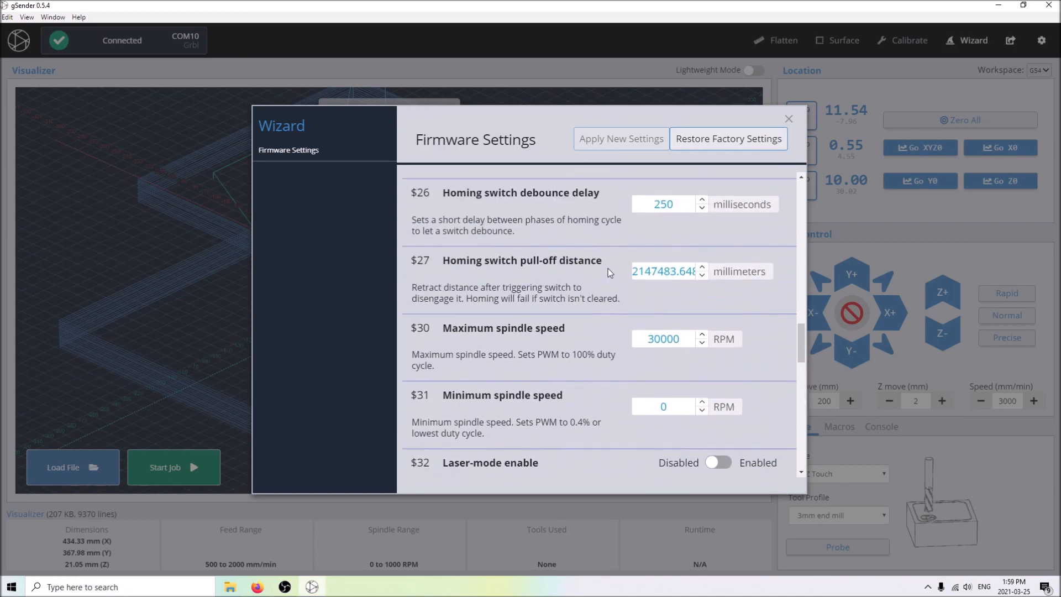
pyautogui.scroll(6, 592, 271)
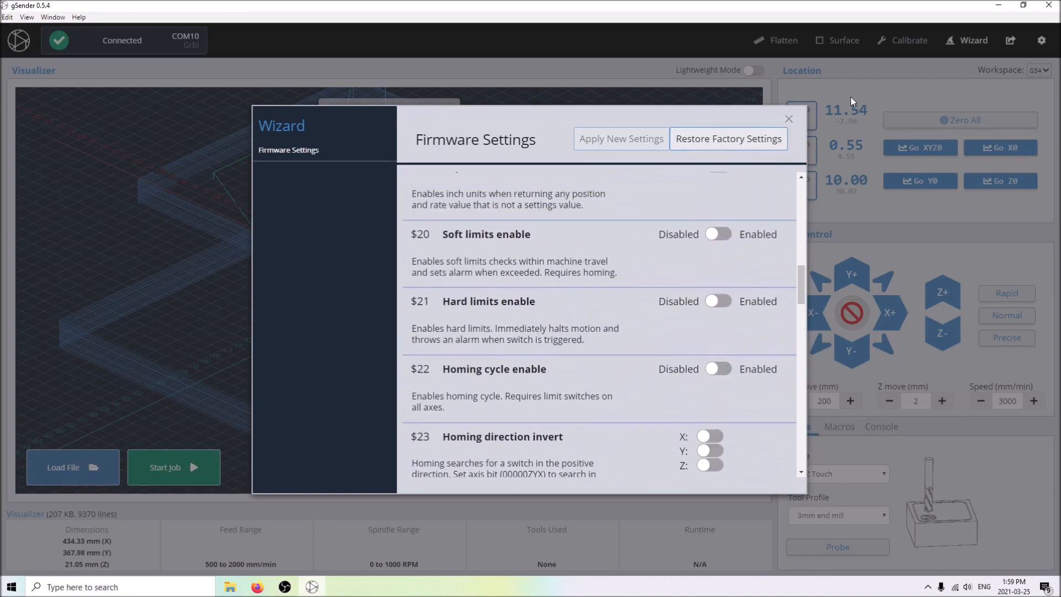
pyautogui.click(790, 119)
# - Try the $$ command in the console and look back through the log
pyautogui.click(879, 427)
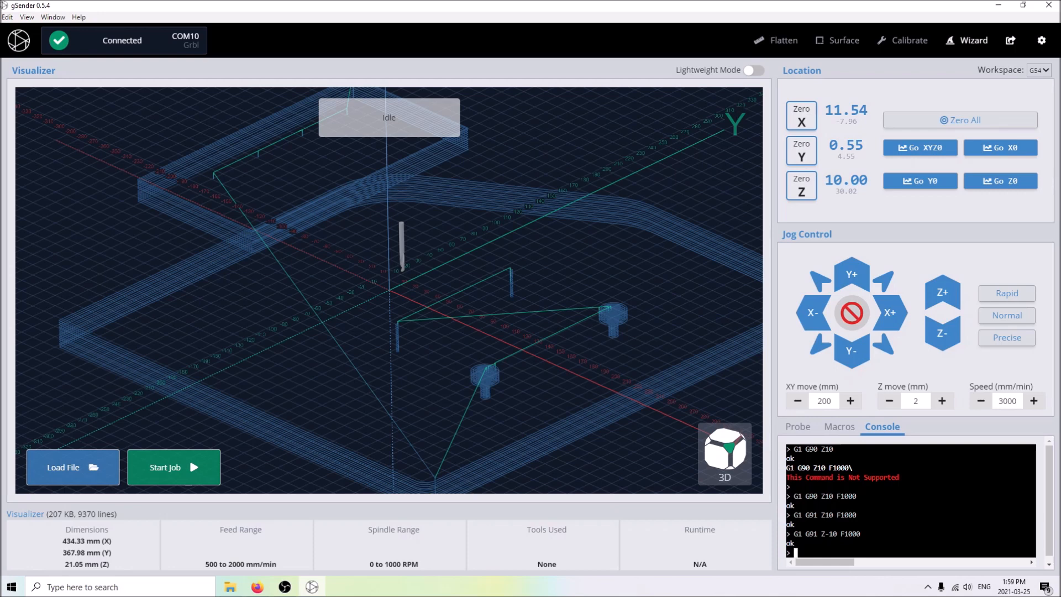
pyautogui.write('$$')
pyautogui.press('Return')
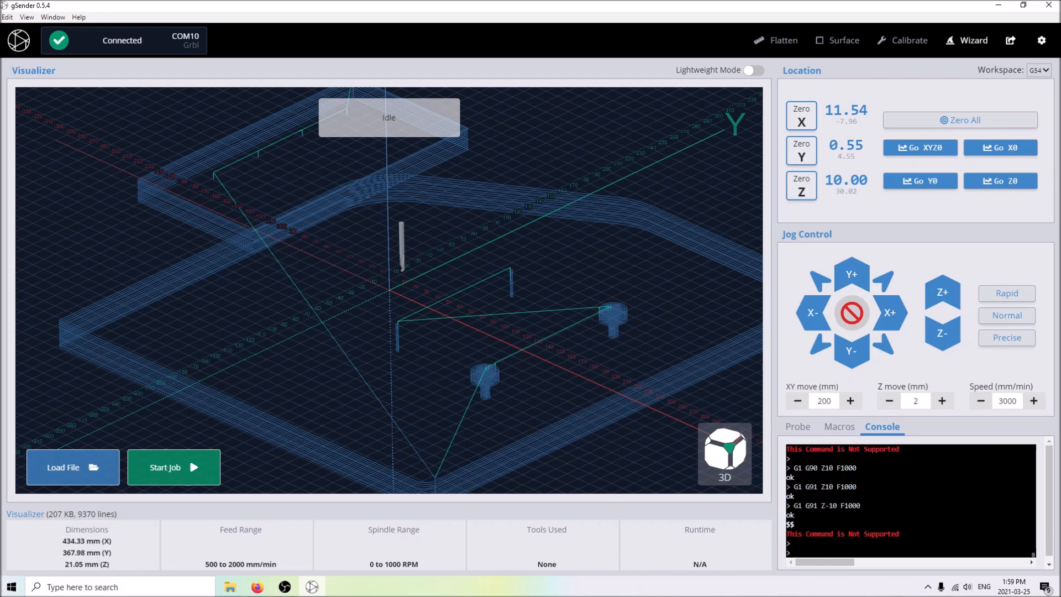
pyautogui.scroll(5, 845, 536)
pyautogui.scroll(-5, 837, 520)
pyautogui.scroll(12, 834, 514)
pyautogui.scroll(8, 832, 564)
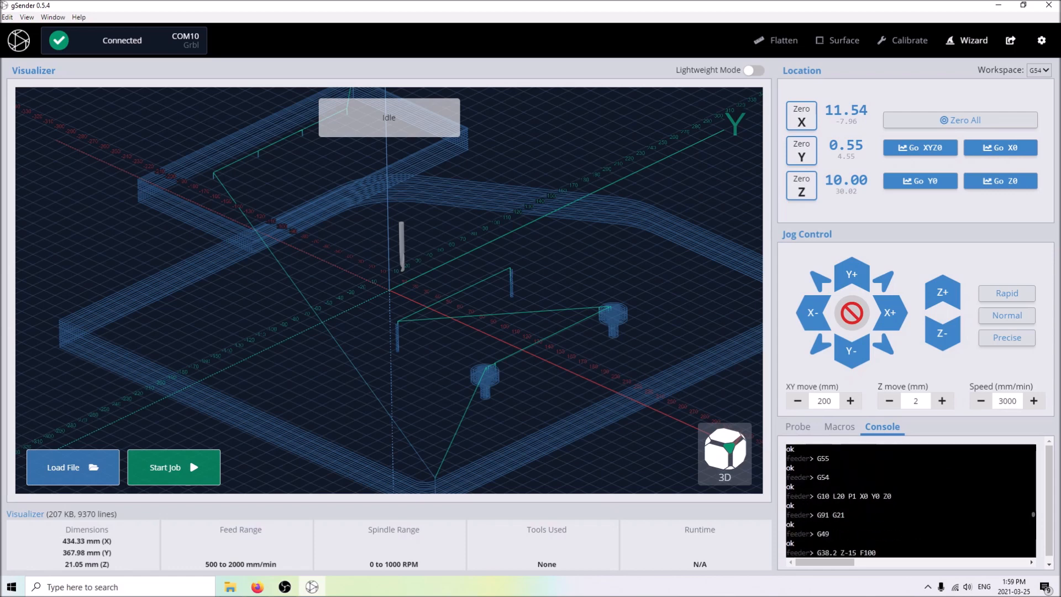
pyautogui.scroll(-15, 832, 558)
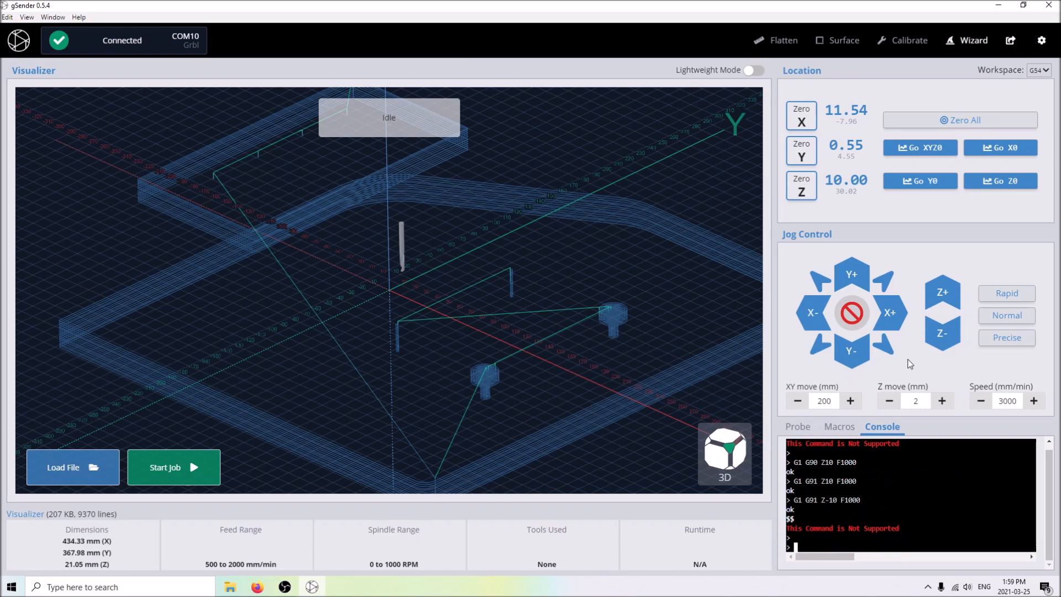
# - Reopen the firmware settings wizard, scan through the whole parameter list and close it
pyautogui.click(972, 40)
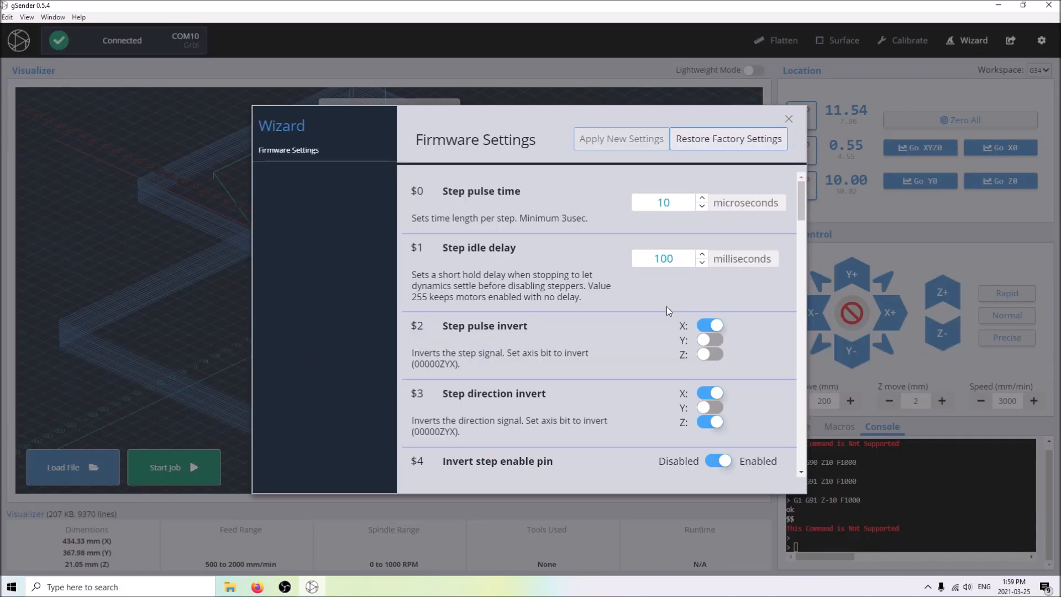
pyautogui.scroll(-20, 672, 306)
pyautogui.scroll(5, 666, 304)
pyautogui.scroll(20, 667, 303)
pyautogui.click(788, 120)
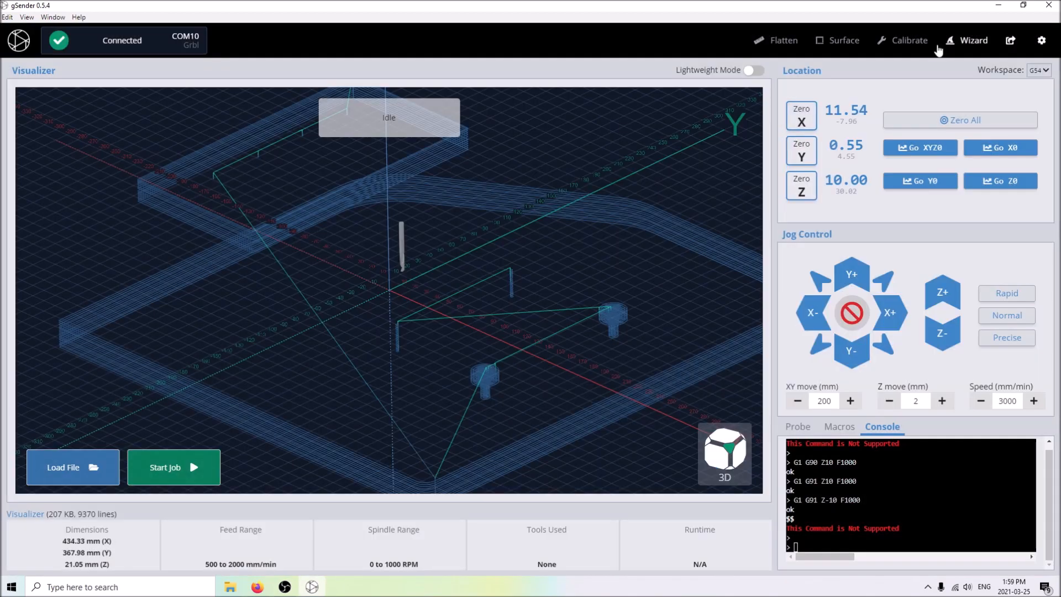
# - Browse the machine profile presets in the general settings and choose Sienci Labs LongMill 30x30
pyautogui.click(1044, 43)
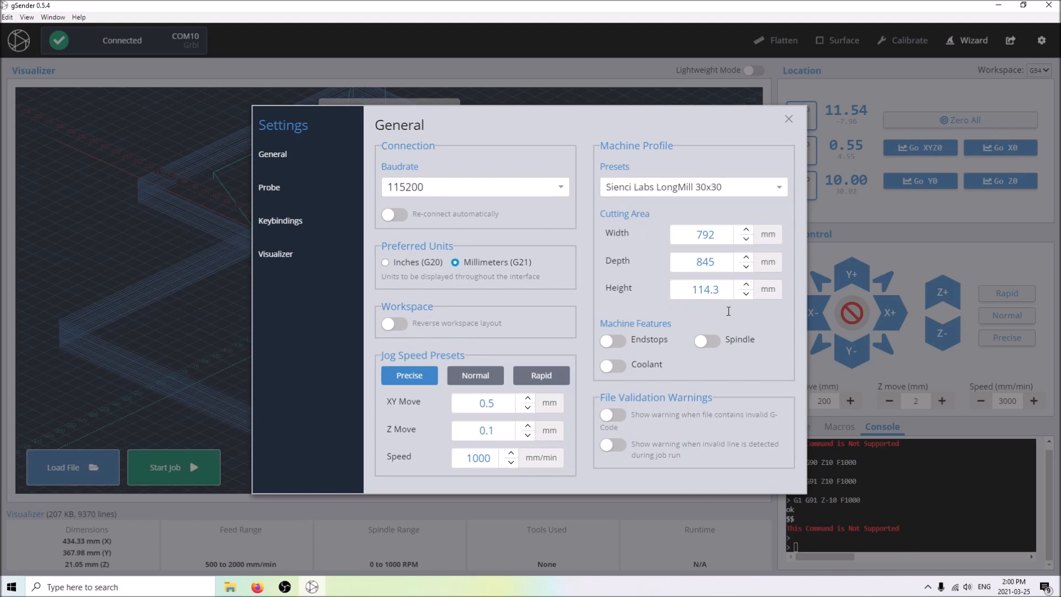
pyautogui.click(711, 186)
pyautogui.scroll(5, 685, 271)
pyautogui.scroll(-5, 687, 266)
pyautogui.scroll(1, 687, 268)
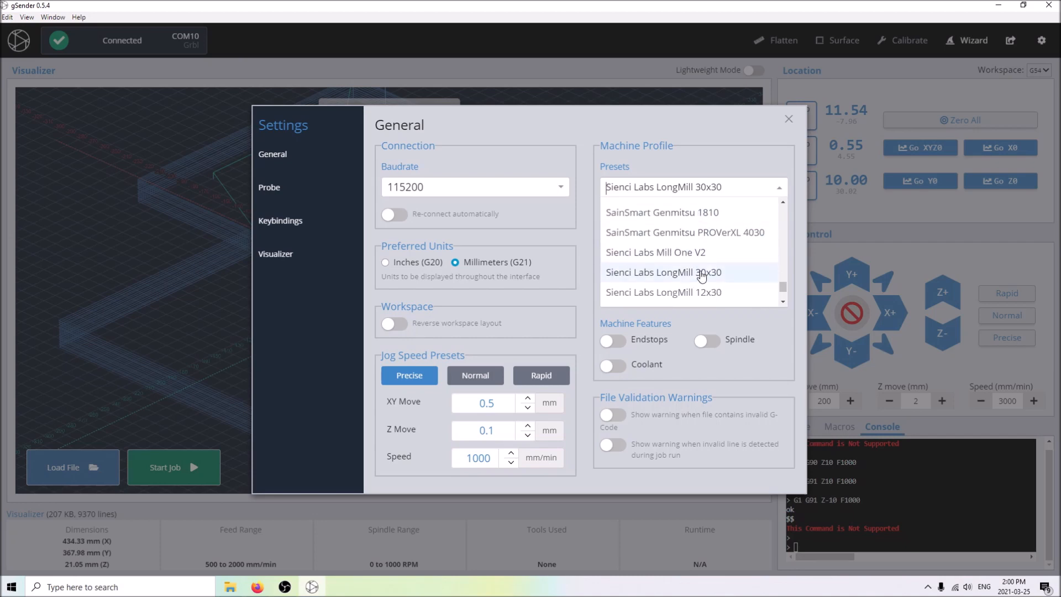
pyautogui.click(687, 270)
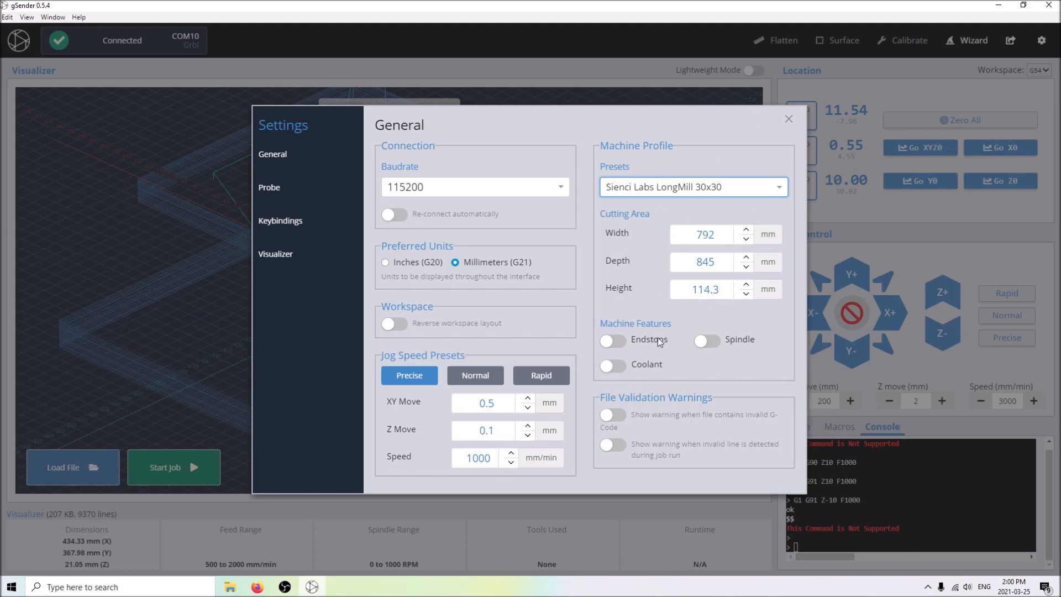
# - Toggle the Endstops machine feature, leave it enabled and close the settings
pyautogui.click(612, 345)
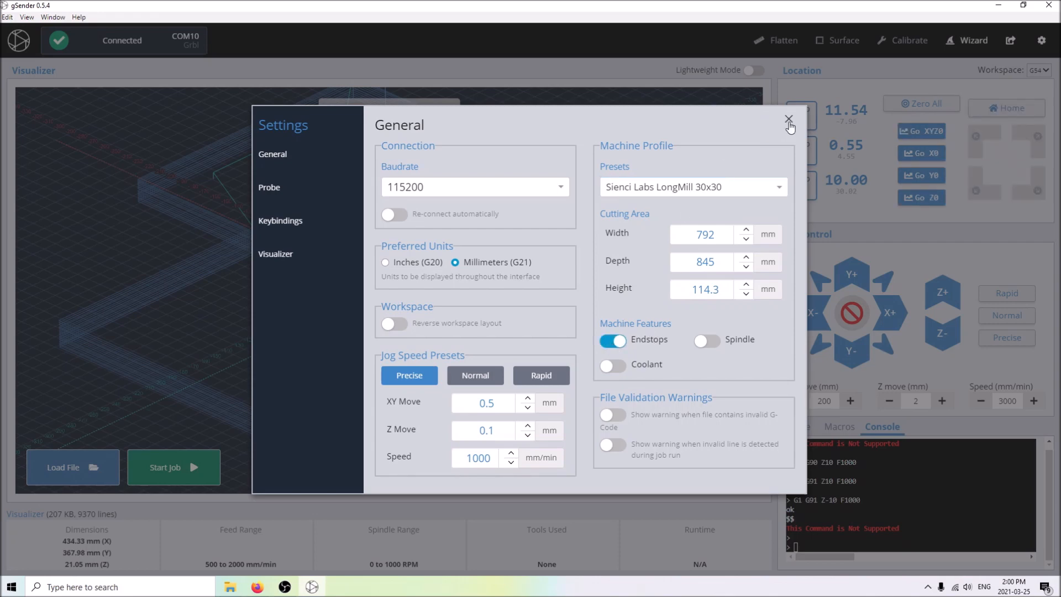
pyautogui.click(615, 344)
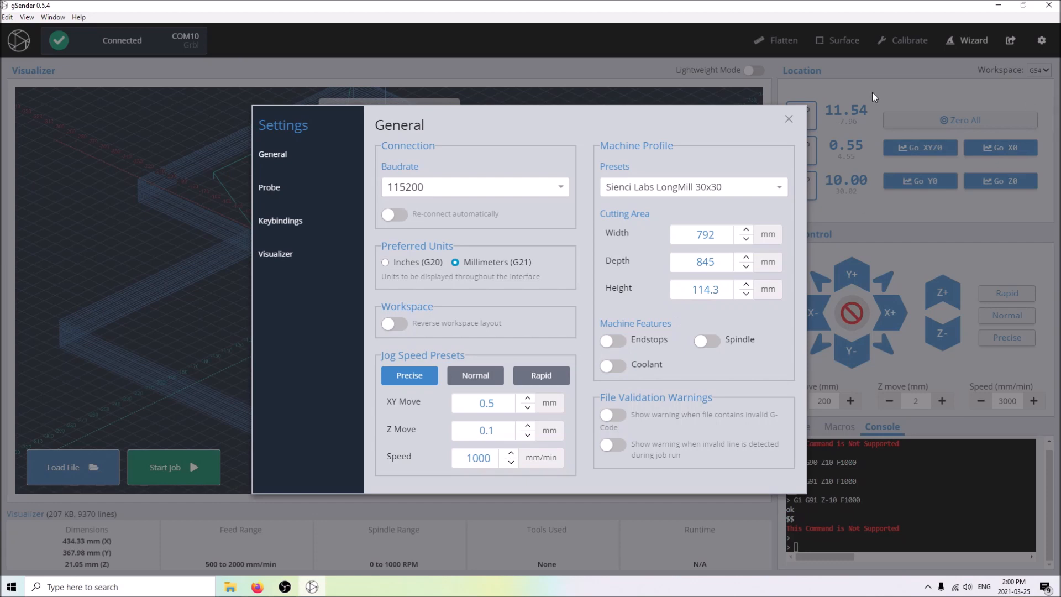
pyautogui.click(613, 340)
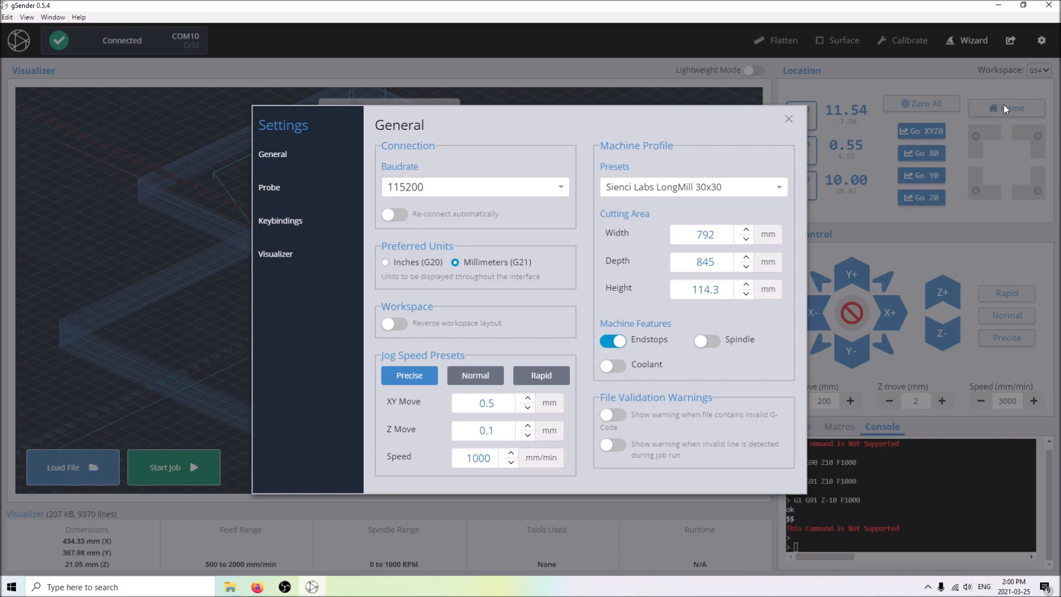
pyautogui.click(789, 121)
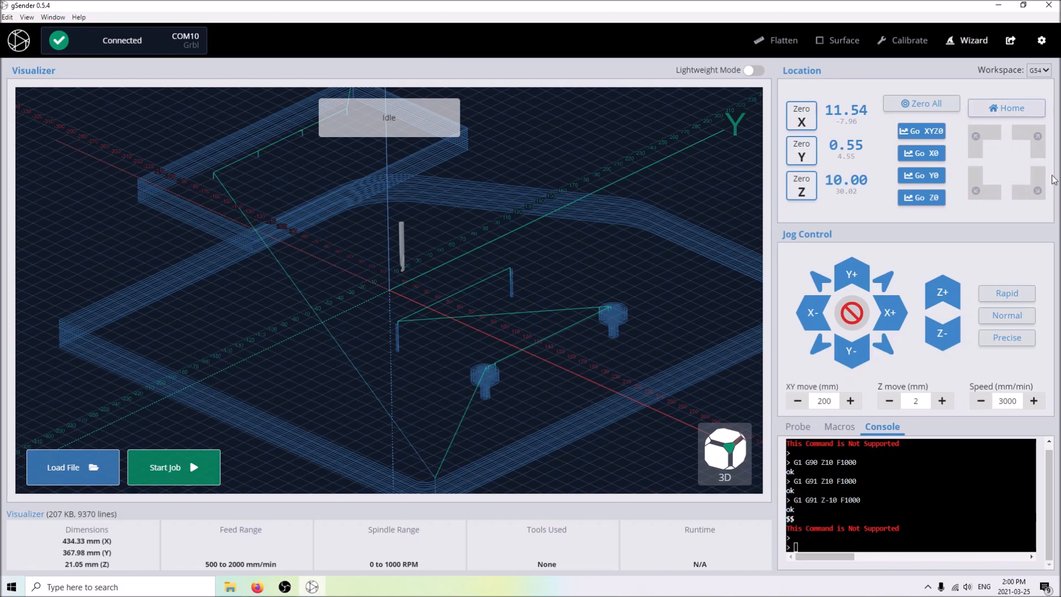
# - Enable the Spindle machine feature in the general settings and close them
pyautogui.click(1041, 42)
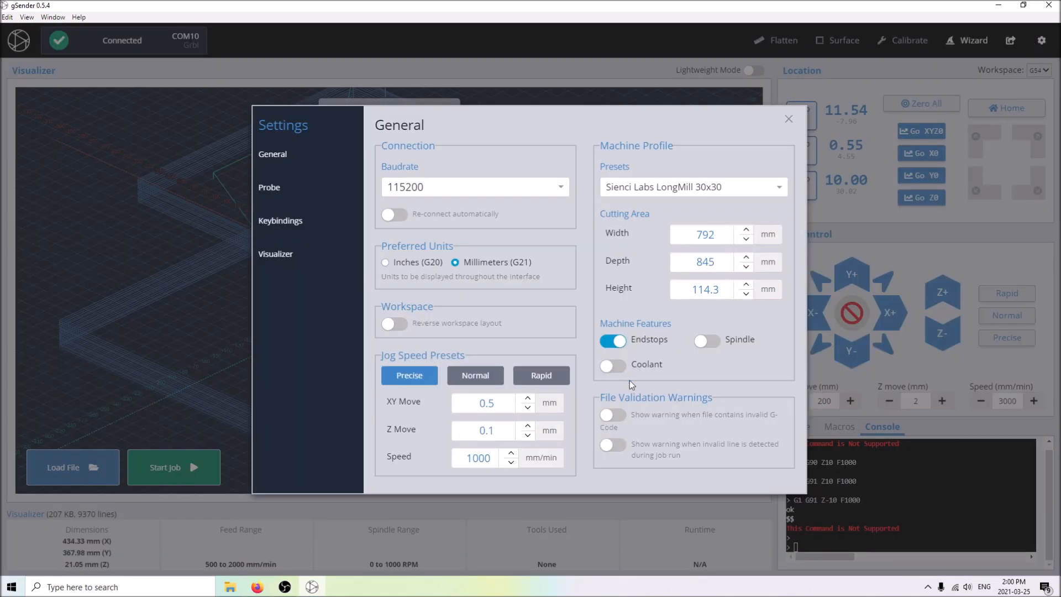
pyautogui.click(703, 343)
pyautogui.click(718, 345)
pyautogui.click(718, 345)
pyautogui.click(787, 121)
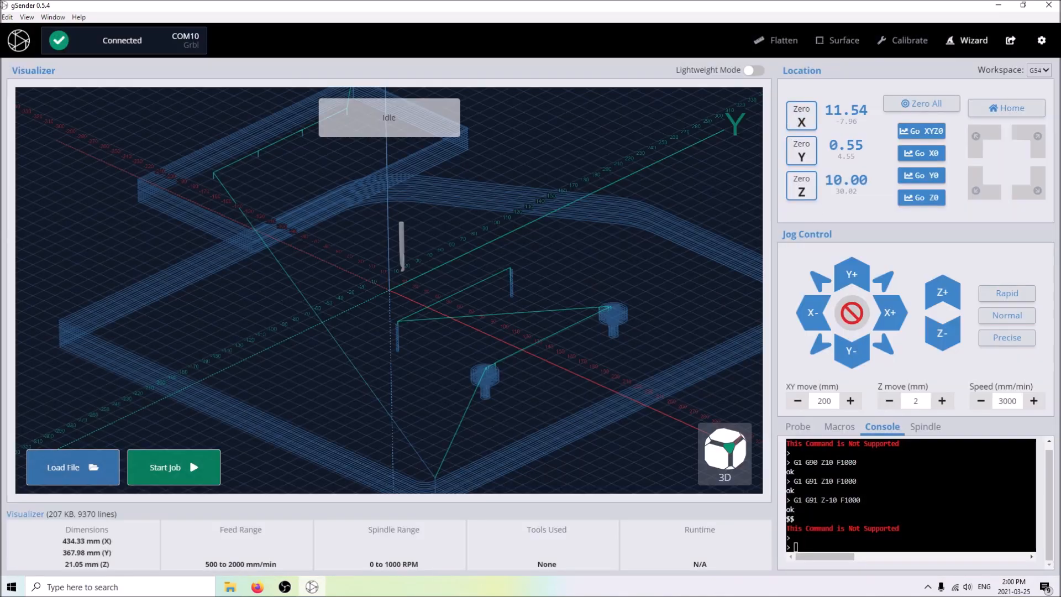
# - View the spindle and coolant controls, and return to the probing controls
pyautogui.click(918, 431)
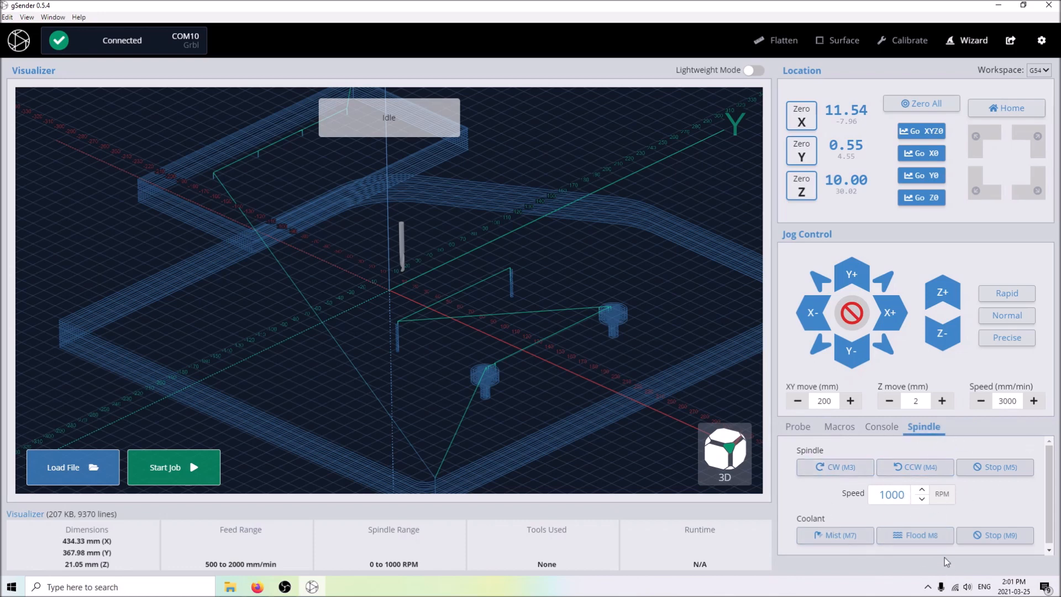
pyautogui.click(802, 427)
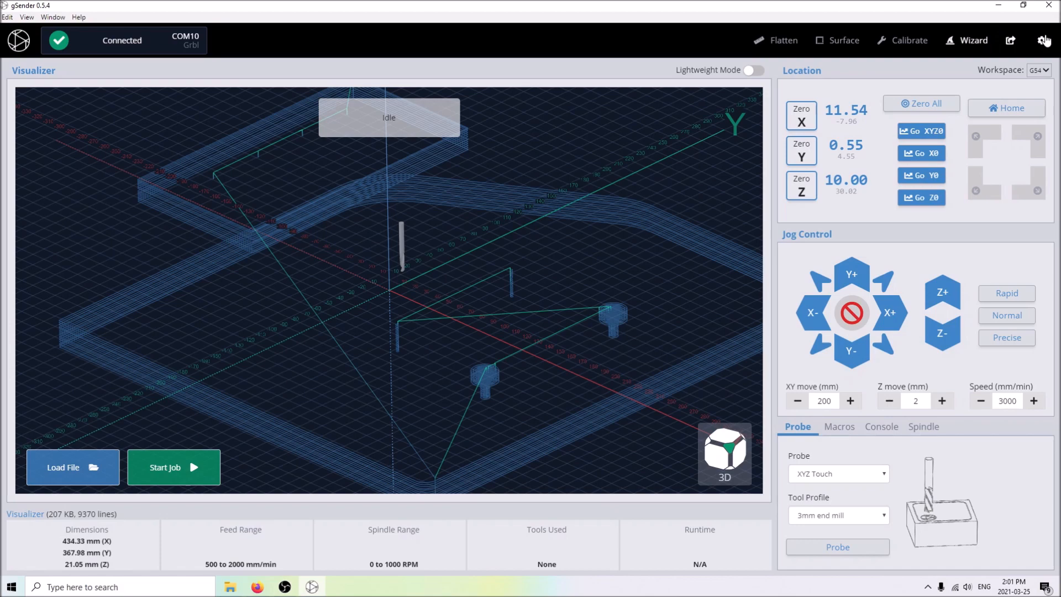
# - Enable both file validation warnings, for invalid G-code in files and for invalid lines during job runs, and close the settings
pyautogui.click(1042, 40)
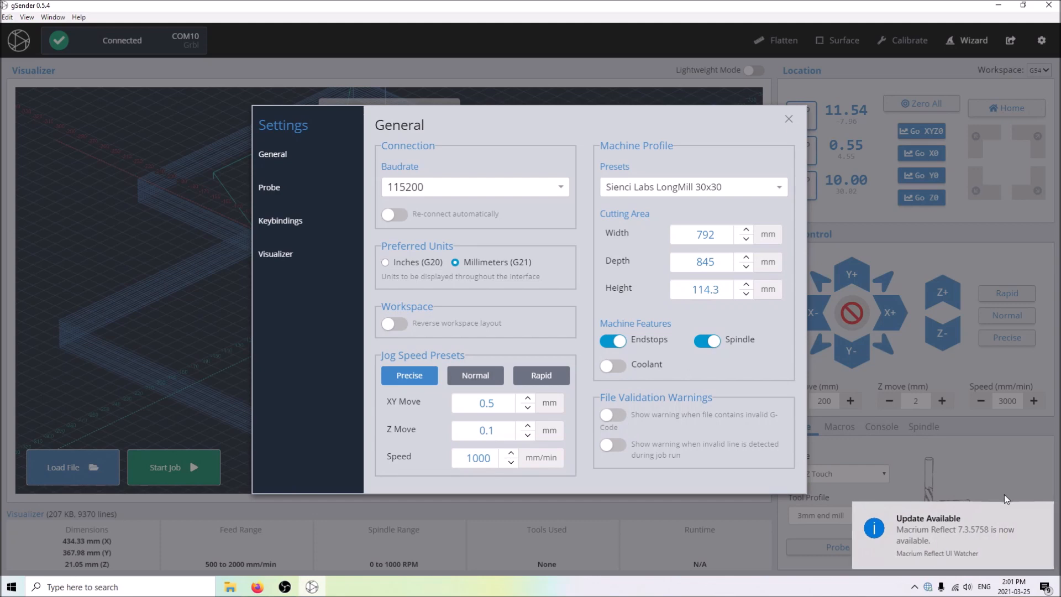
pyautogui.click(1044, 512)
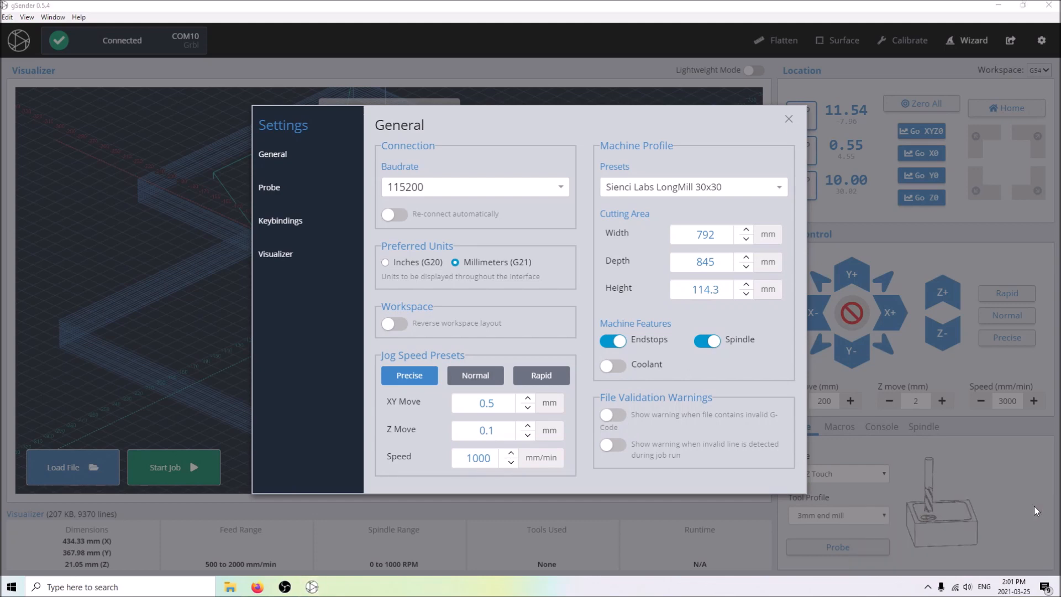
pyautogui.click(613, 445)
pyautogui.click(612, 415)
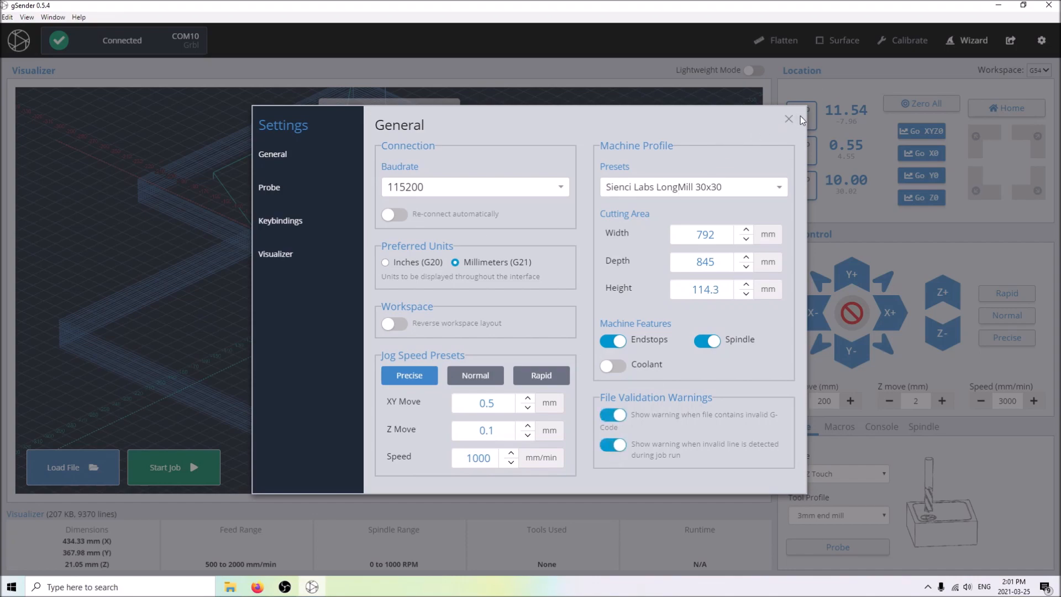
pyautogui.click(789, 119)
# - Load the Rabbit test NC file from the Downloads folder
pyautogui.click(87, 469)
pyautogui.scroll(-8, 167, 216)
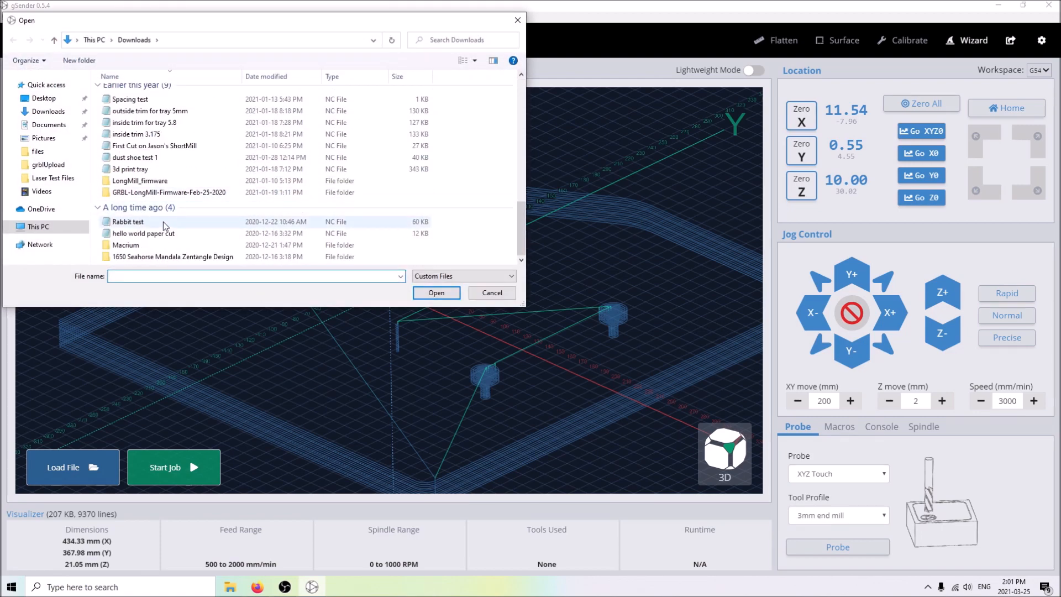
pyautogui.doubleClick(164, 221)
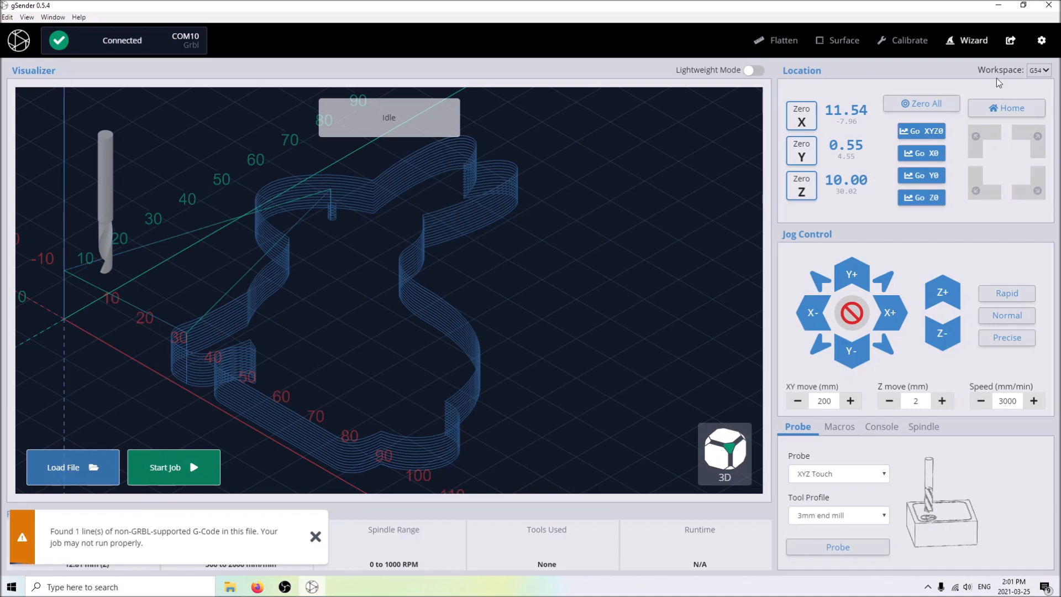
# - Disable both file validation warnings in the general settings
pyautogui.click(1041, 40)
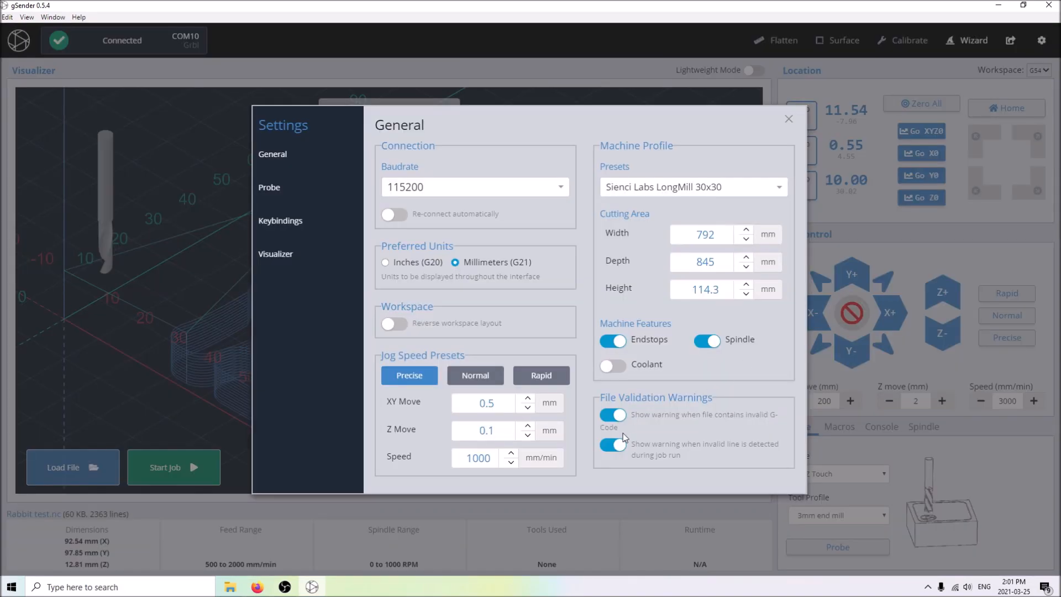
pyautogui.click(619, 415)
pyautogui.click(618, 448)
# - Examine the full list of keybindings in the settings, from the job actions down to the jog shortcuts
pyautogui.click(308, 229)
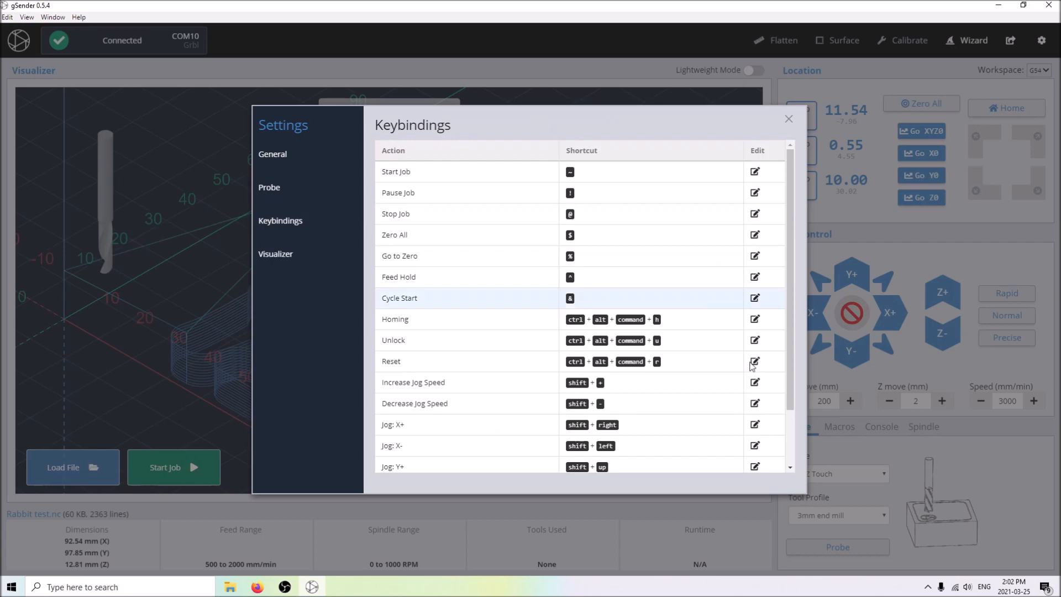
pyautogui.scroll(-1, 700, 338)
pyautogui.scroll(1, 517, 184)
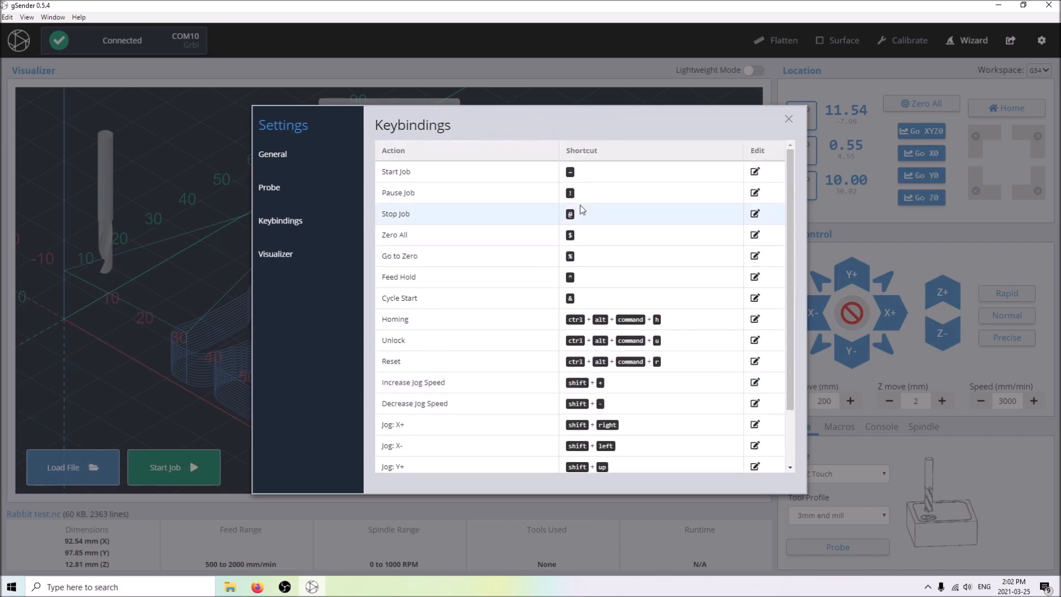
pyautogui.scroll(-2, 613, 220)
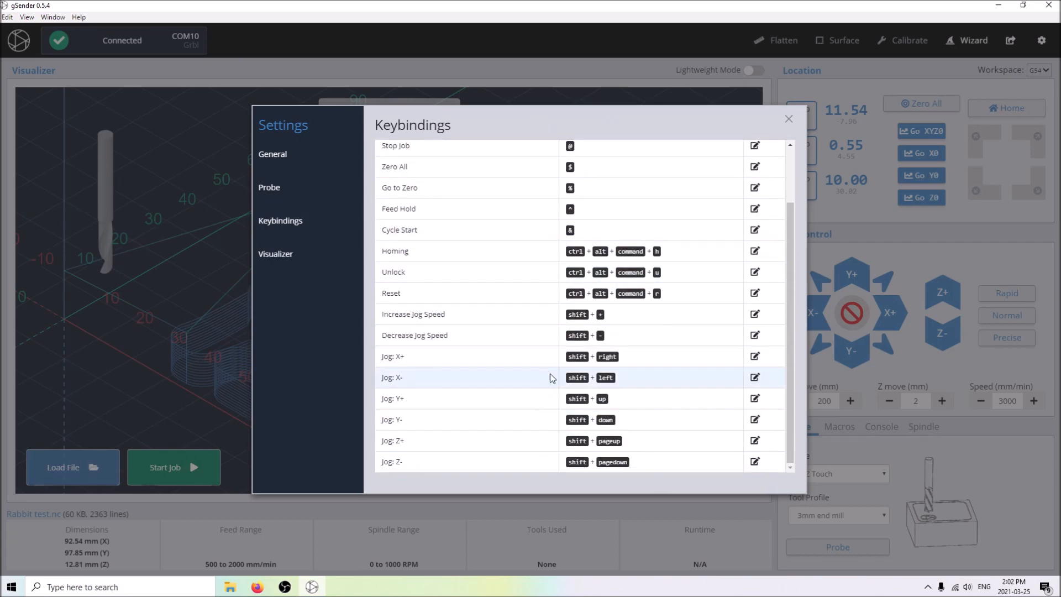
pyautogui.scroll(2, 699, 314)
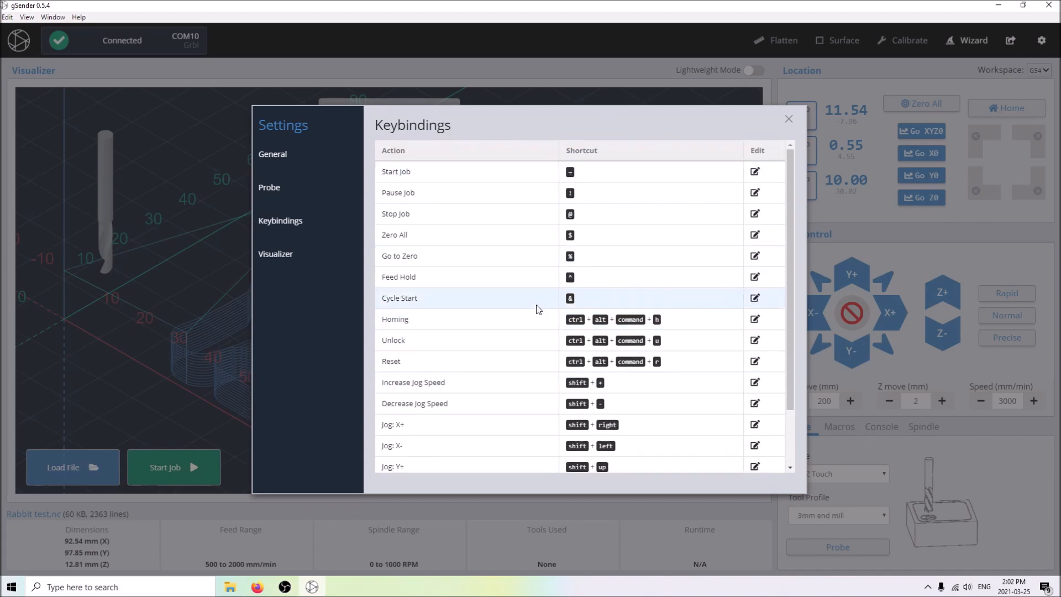
pyautogui.scroll(-2, 501, 340)
pyautogui.scroll(1, 468, 303)
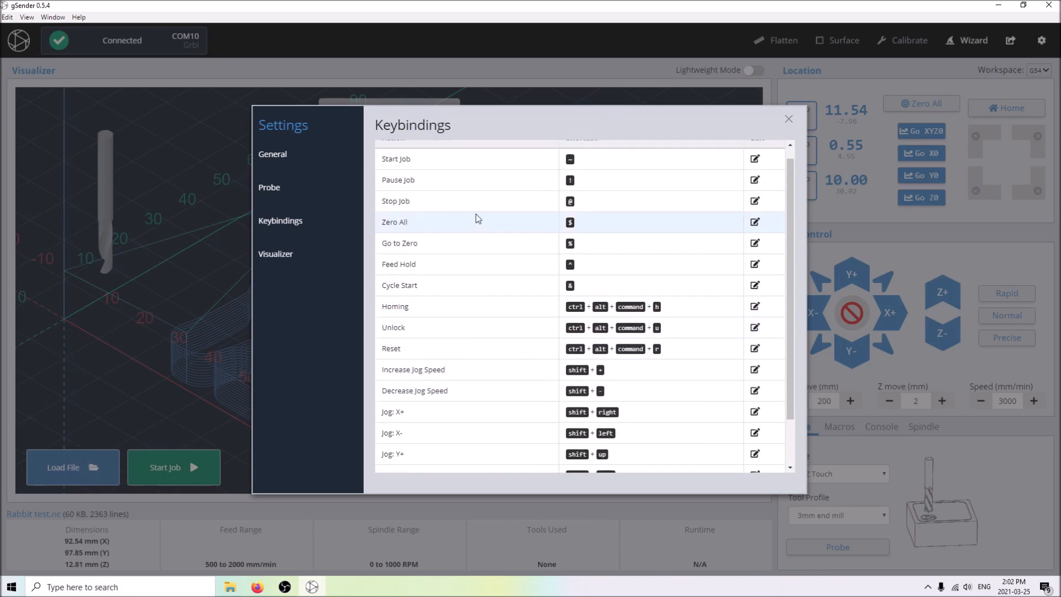
pyautogui.scroll(-2, 486, 259)
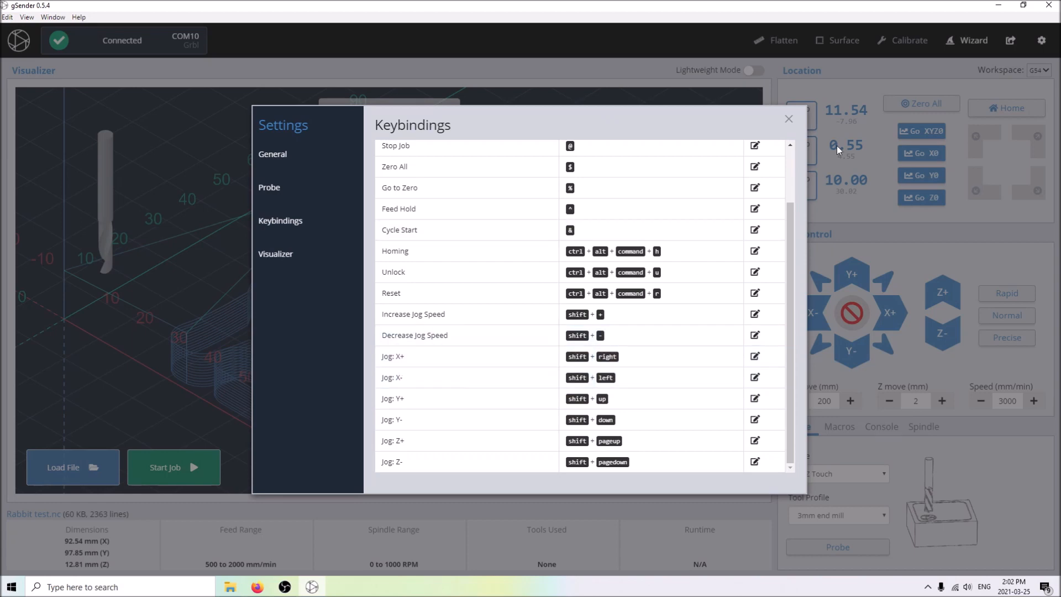
# - Close the settings and jog the tool about 11 mm in the X+ direction using its keyboard shortcut
pyautogui.click(788, 119)
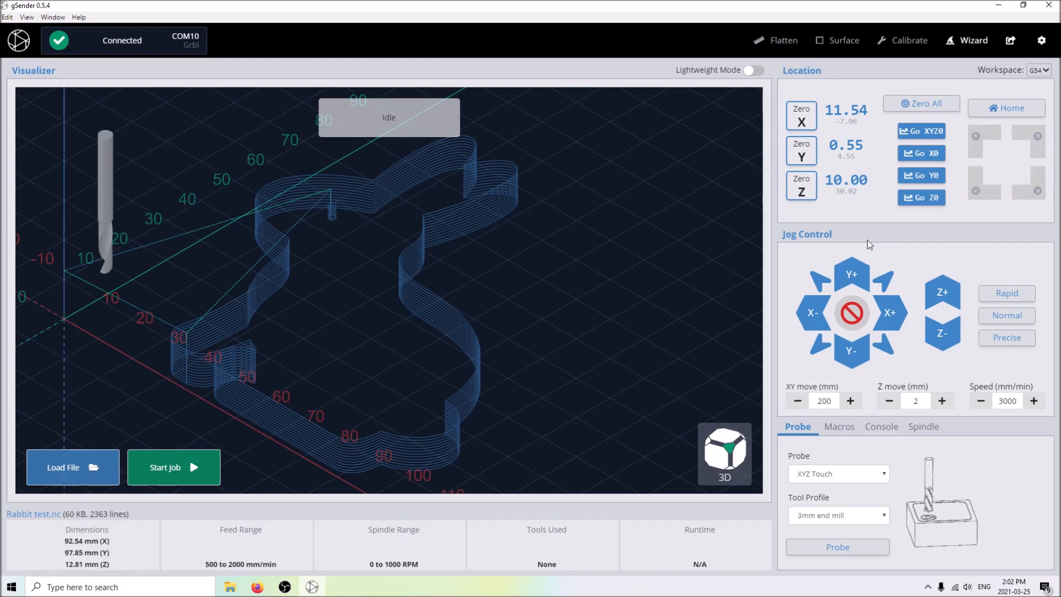
pyautogui.hotkey('shift', 'Right')
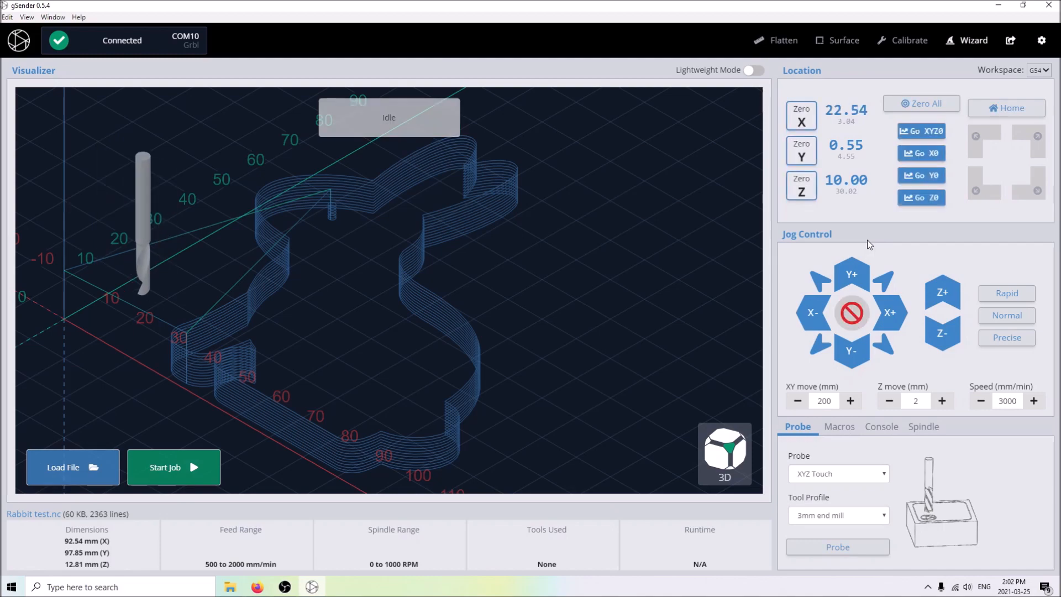
# - Reassign the Jog: X+ keybinding to ctrl + h, save the change and close the settings
pyautogui.click(1041, 40)
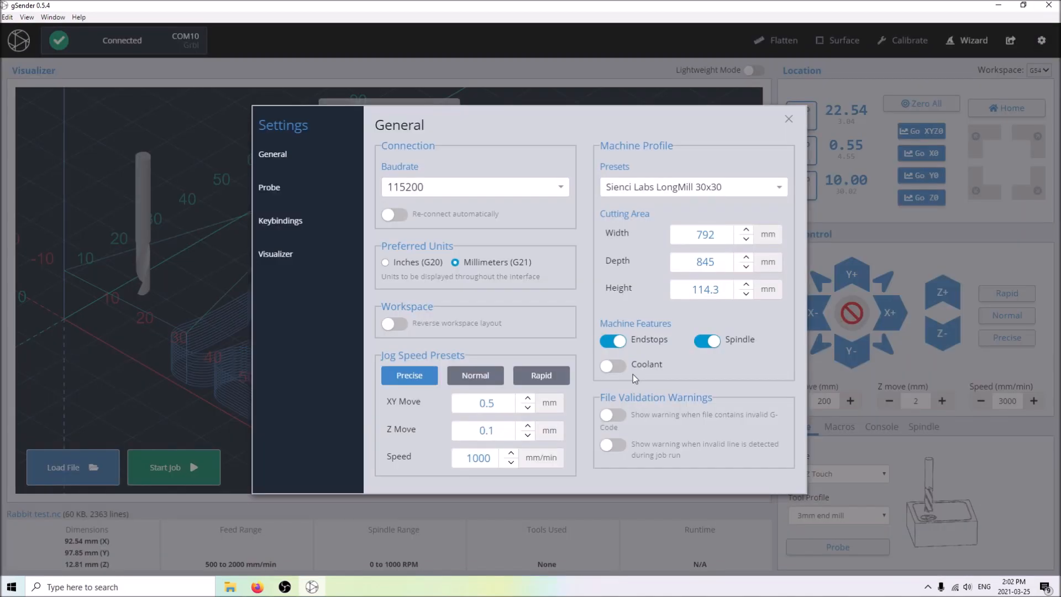
pyautogui.click(318, 227)
pyautogui.scroll(-2, 572, 423)
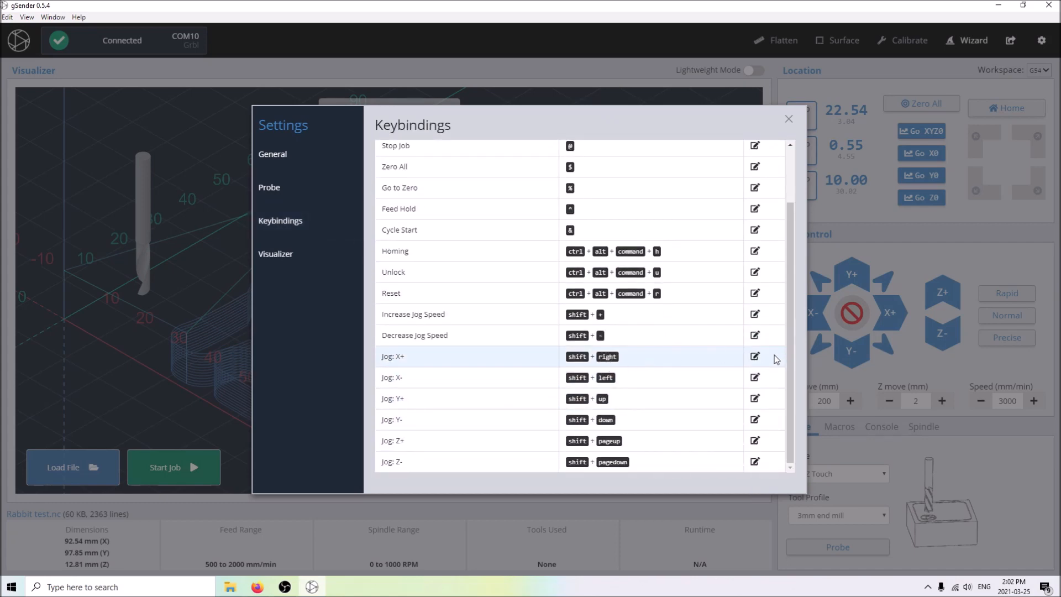
pyautogui.click(755, 357)
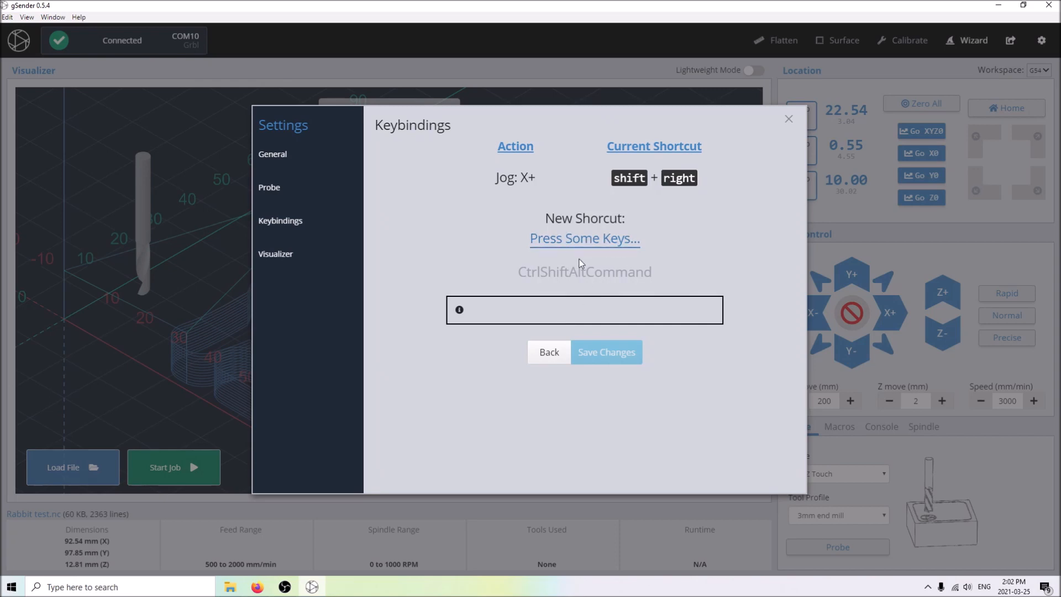
pyautogui.press('h')
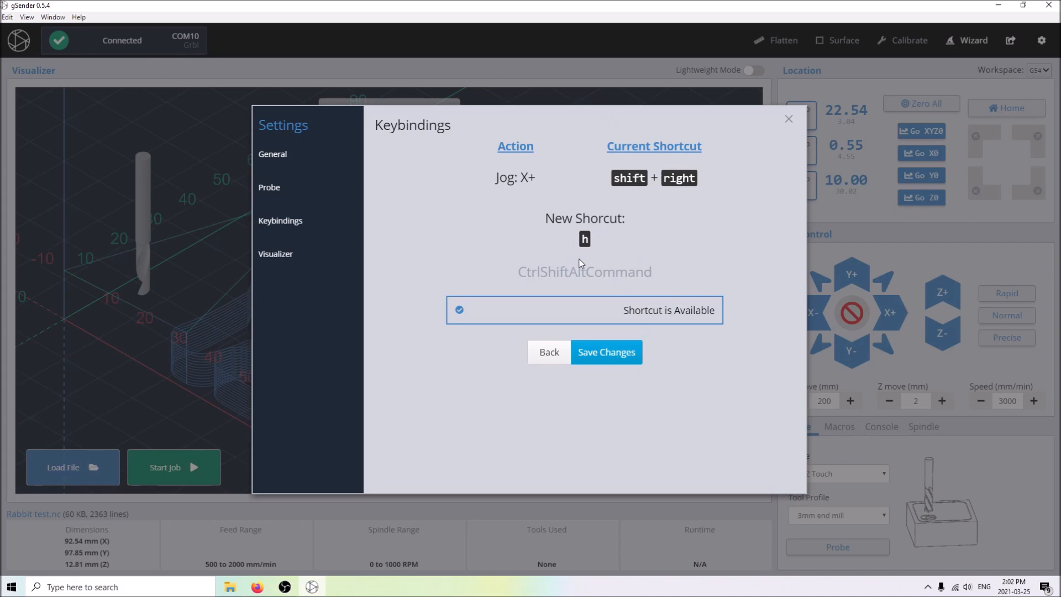
pyautogui.press('ctrl')
pyautogui.click(598, 356)
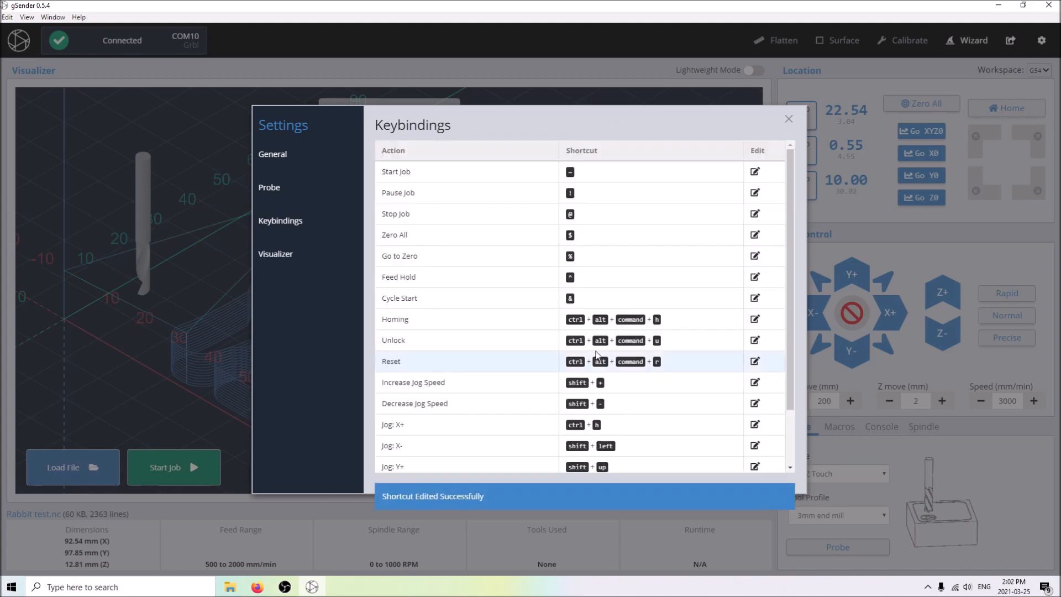
pyautogui.scroll(-1, 673, 381)
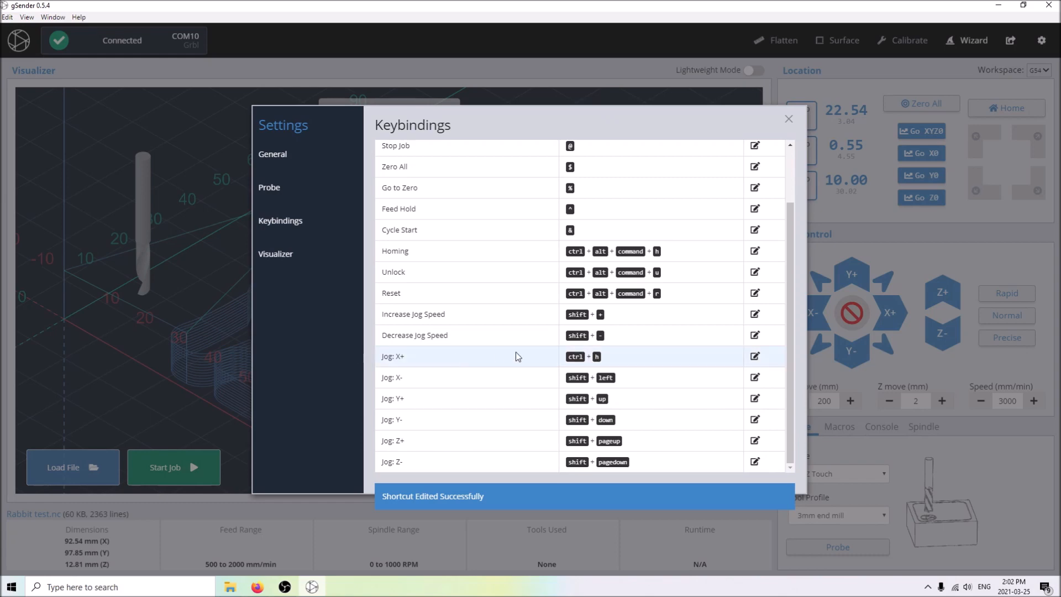
pyautogui.click(789, 118)
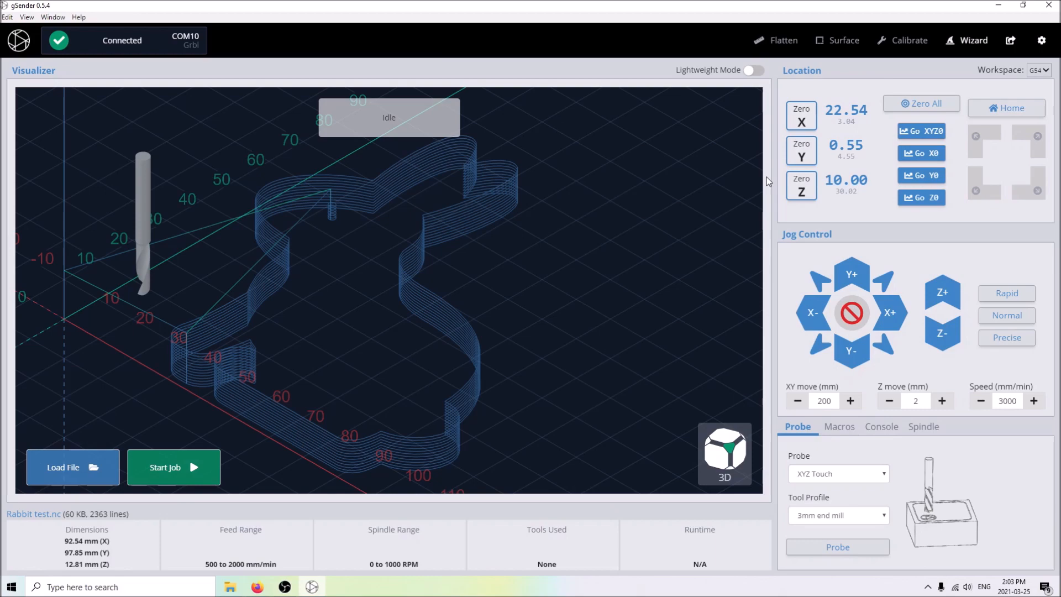
# - Set the Jog: X+ keybinding back to shift + right, save the change and close the settings
pyautogui.click(1042, 41)
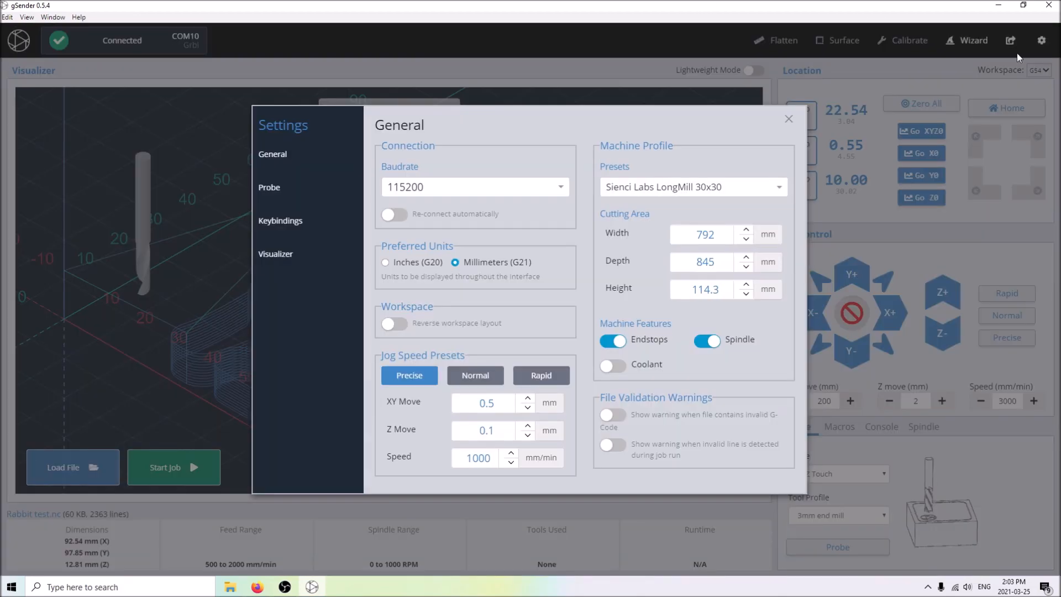
pyautogui.click(330, 224)
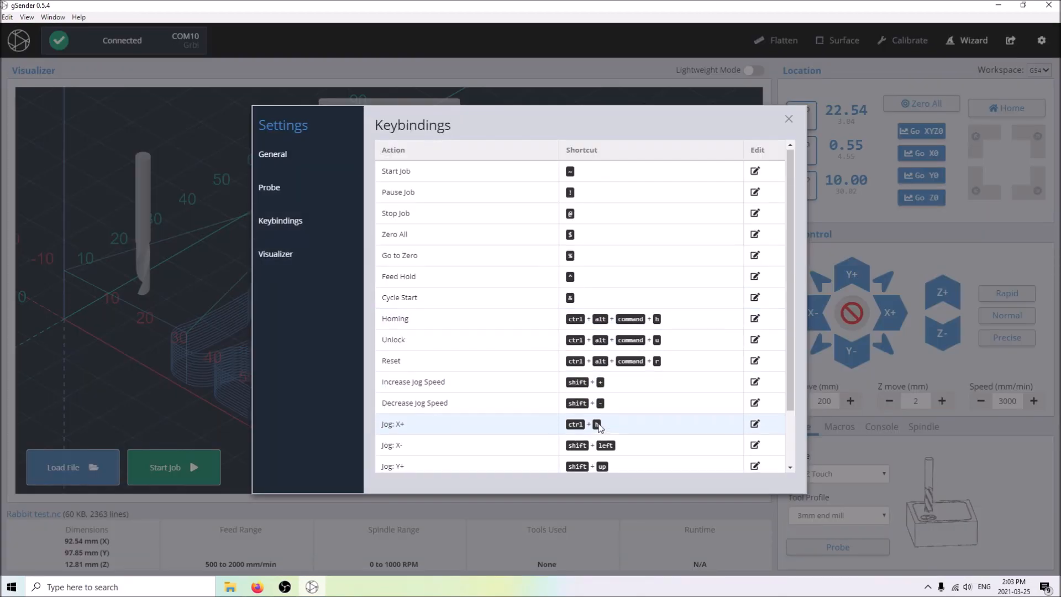
pyautogui.scroll(-1, 607, 387)
pyautogui.click(755, 356)
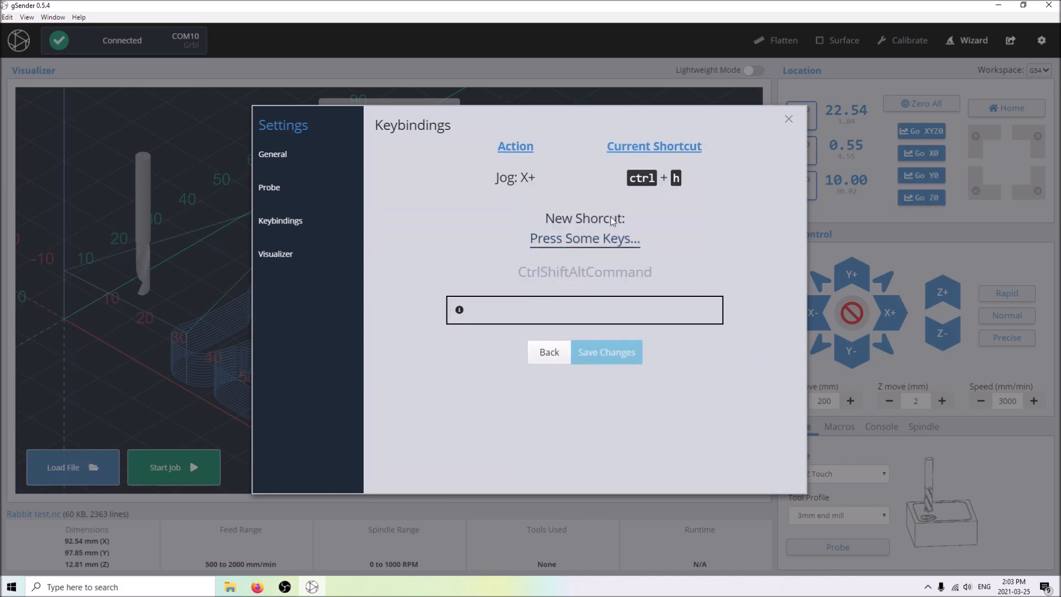
pyautogui.hotkey('shift', 'Right')
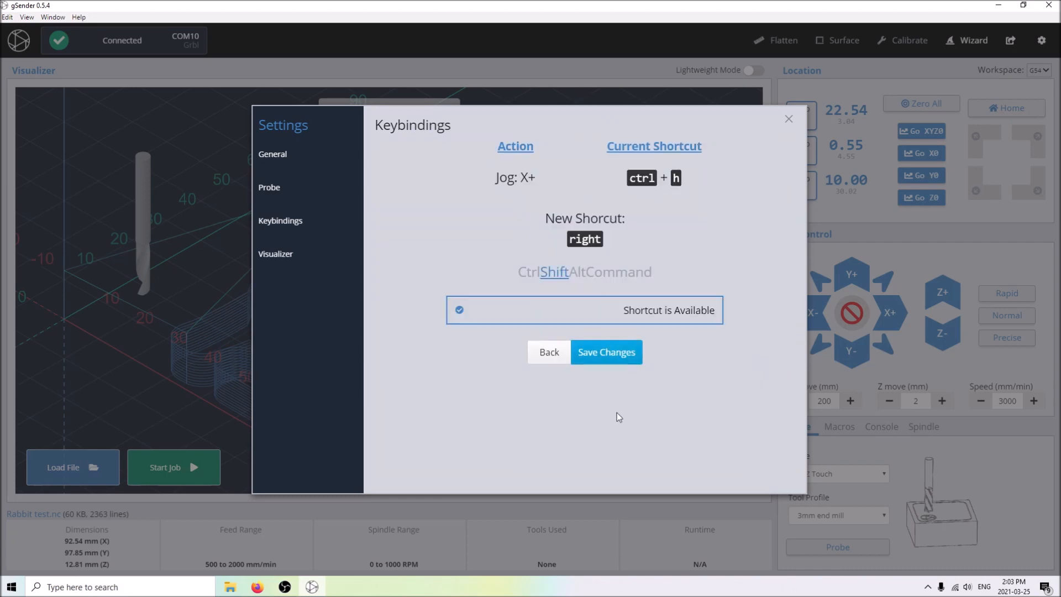
pyautogui.click(620, 358)
pyautogui.scroll(-1, 666, 395)
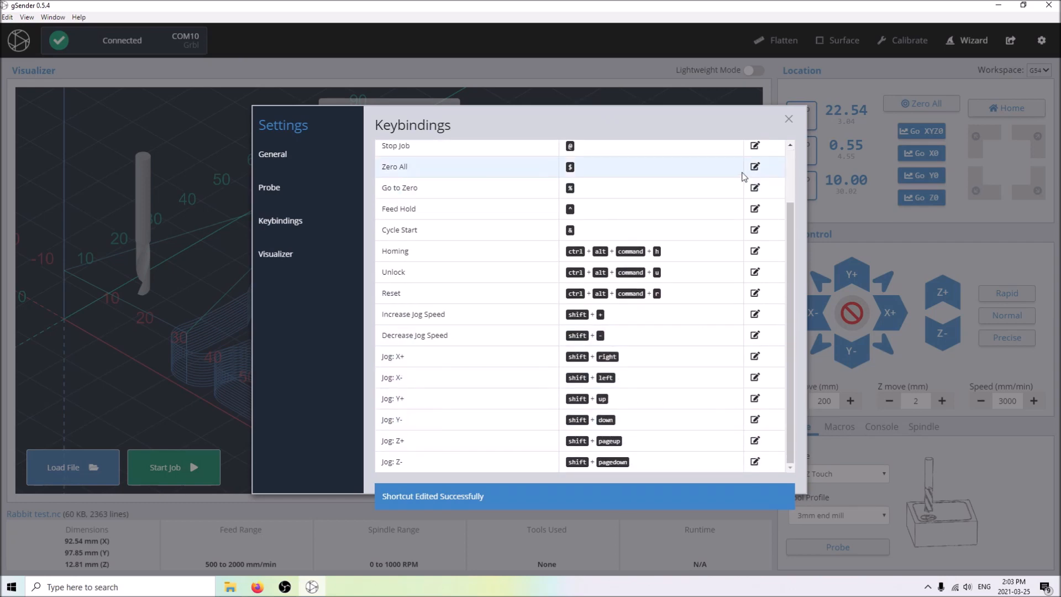
pyautogui.click(788, 119)
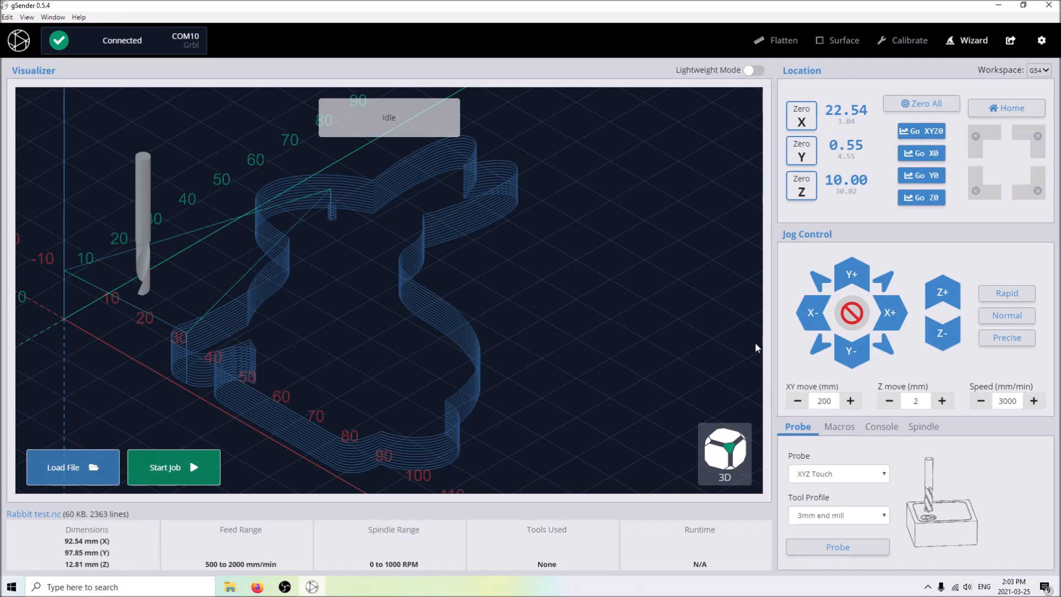
# - Disconnect the machine and reconnect it on COM10 using Grbl at 115200 baud
pyautogui.click(171, 42)
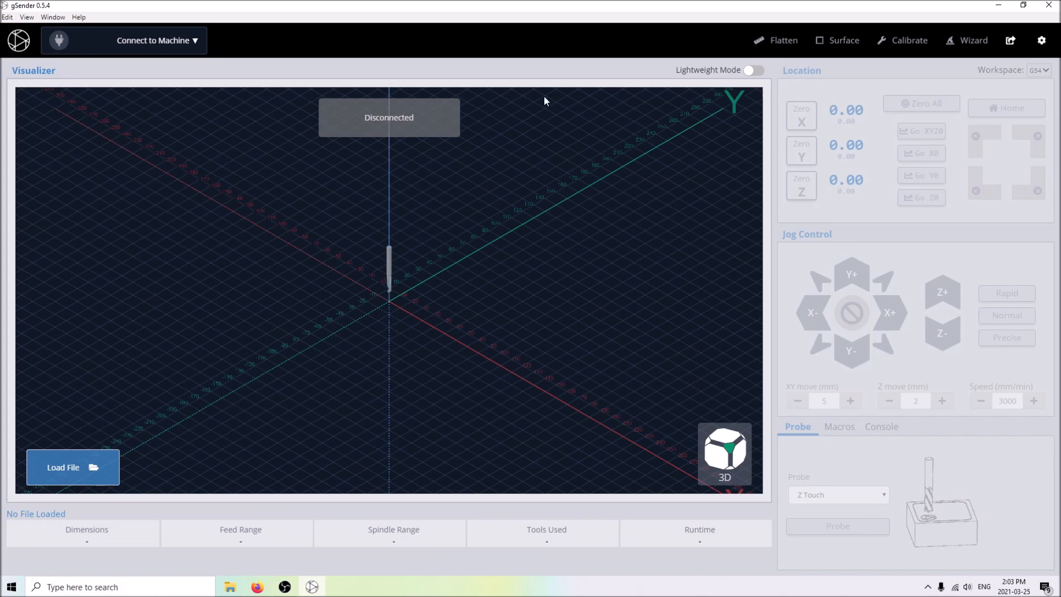
pyautogui.moveTo(159, 42)
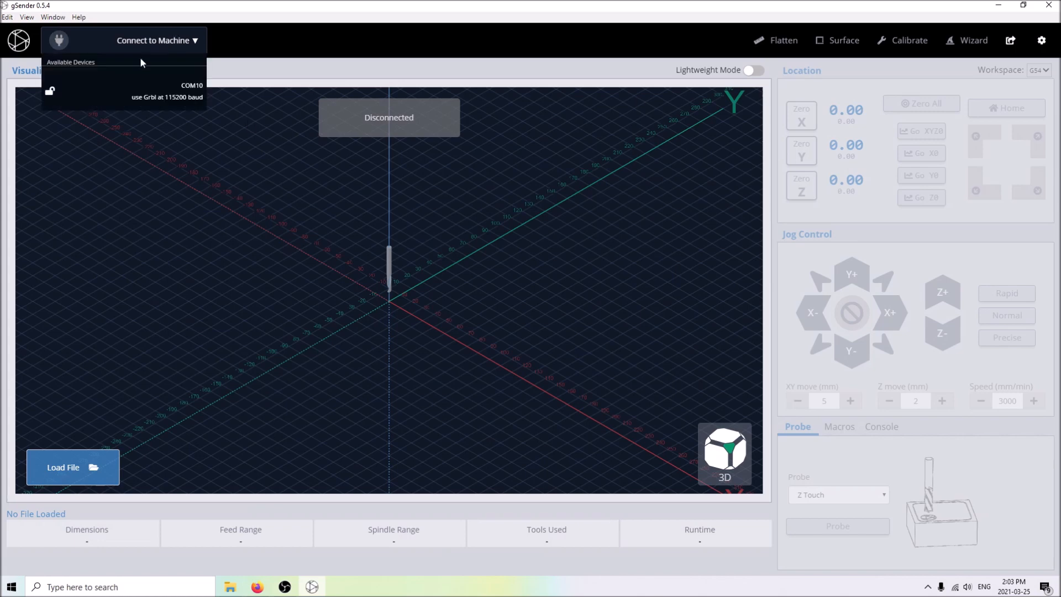
pyautogui.click(160, 94)
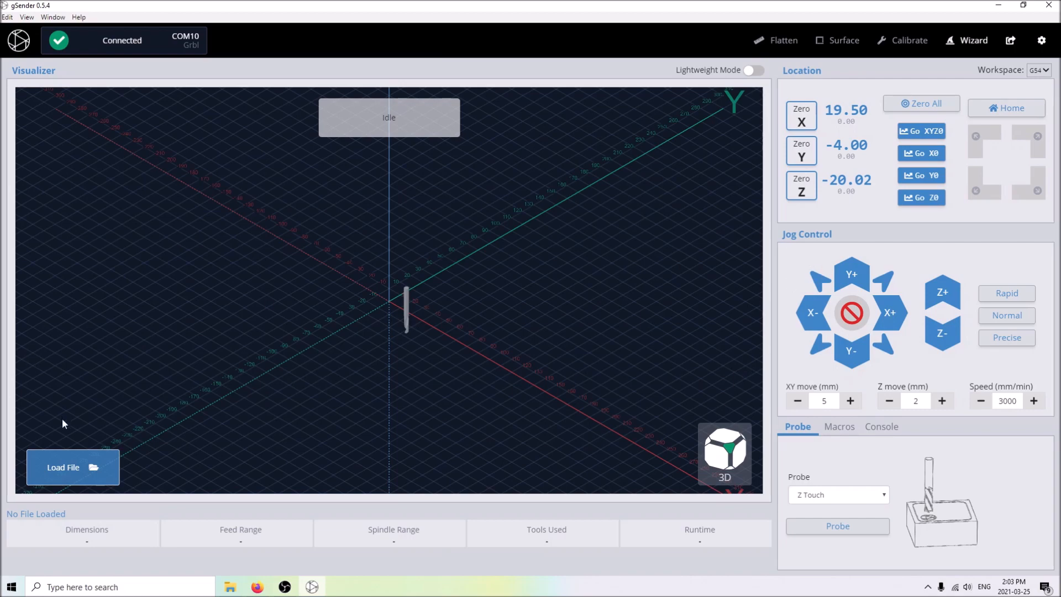
# - Load the 16MM mdf cut.nc file into the visualizer
pyautogui.click(69, 467)
pyautogui.doubleClick(174, 169)
# - Examine the loaded toolpath from several angles, using preset views including Right and a freely rotated 3D view
pyautogui.moveTo(396, 311); pyautogui.dragTo(499, 260)
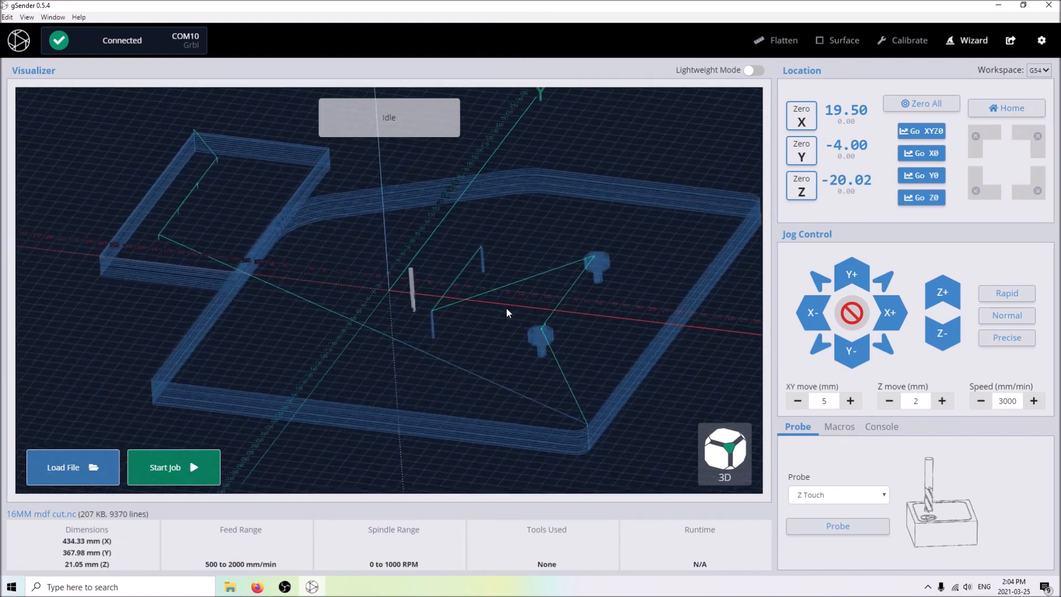
pyautogui.click(736, 469)
pyautogui.click(745, 454)
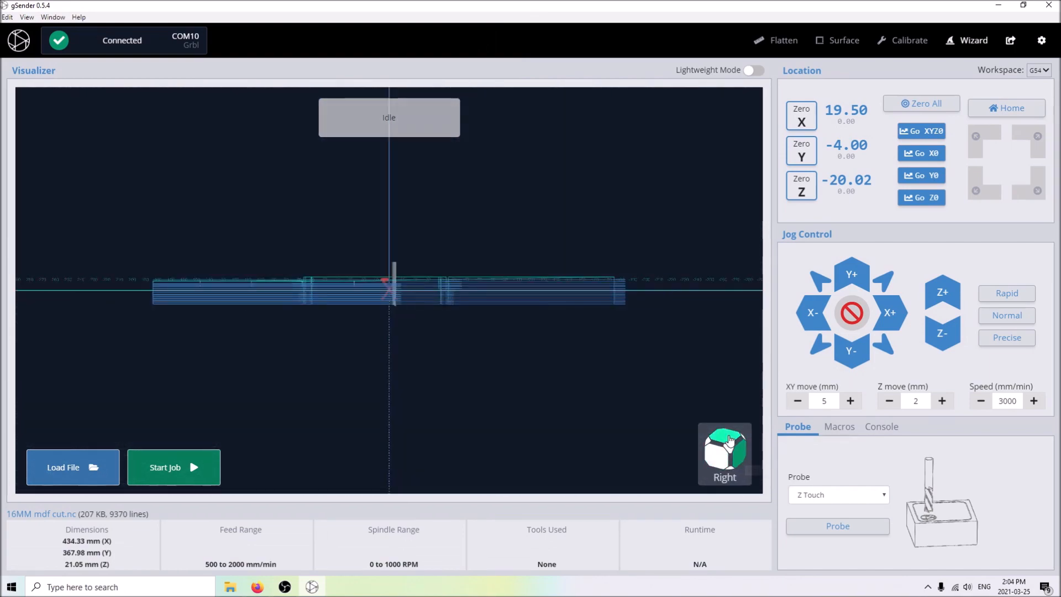
pyautogui.click(730, 448)
pyautogui.scroll(-3, 466, 288)
pyautogui.moveTo(416, 350); pyautogui.dragTo(534, 480)
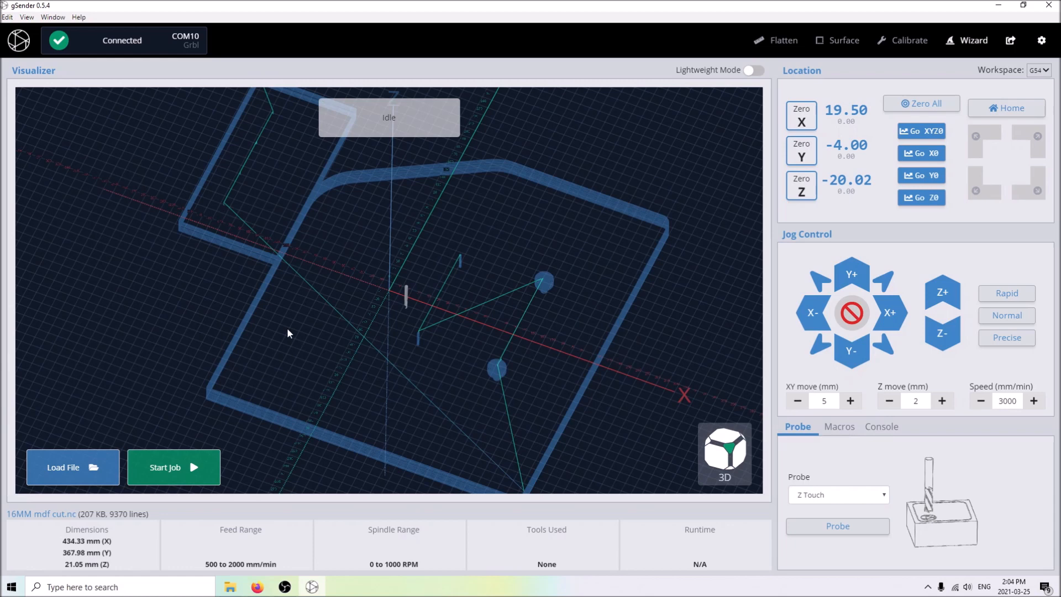
# - Jog the machine in the negative directions to about X -68.5, Y -102.5, Z -49 and zero all axes there
pyautogui.moveTo(412, 340); pyautogui.dragTo(532, 305, button='right')
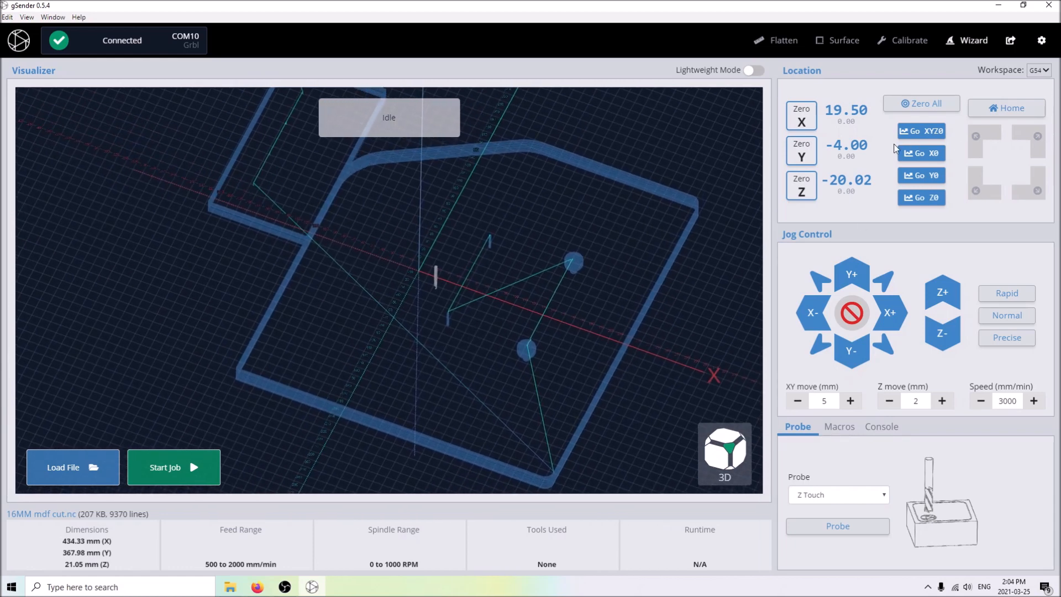
pyautogui.click(820, 314)
pyautogui.moveTo(820, 313); pyautogui.dragTo(820, 313)
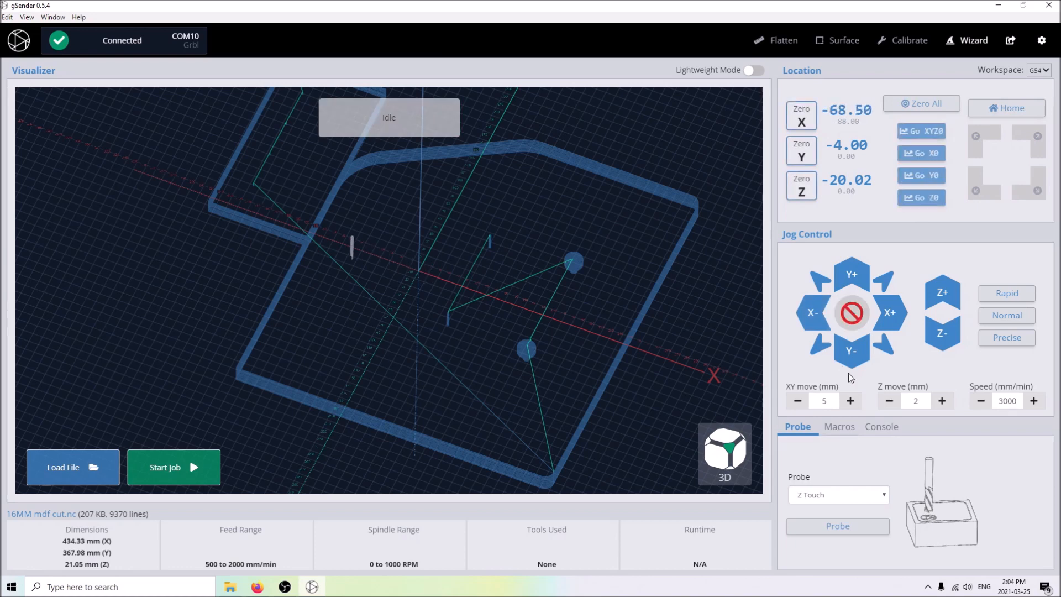
pyautogui.moveTo(855, 362); pyautogui.dragTo(855, 362)
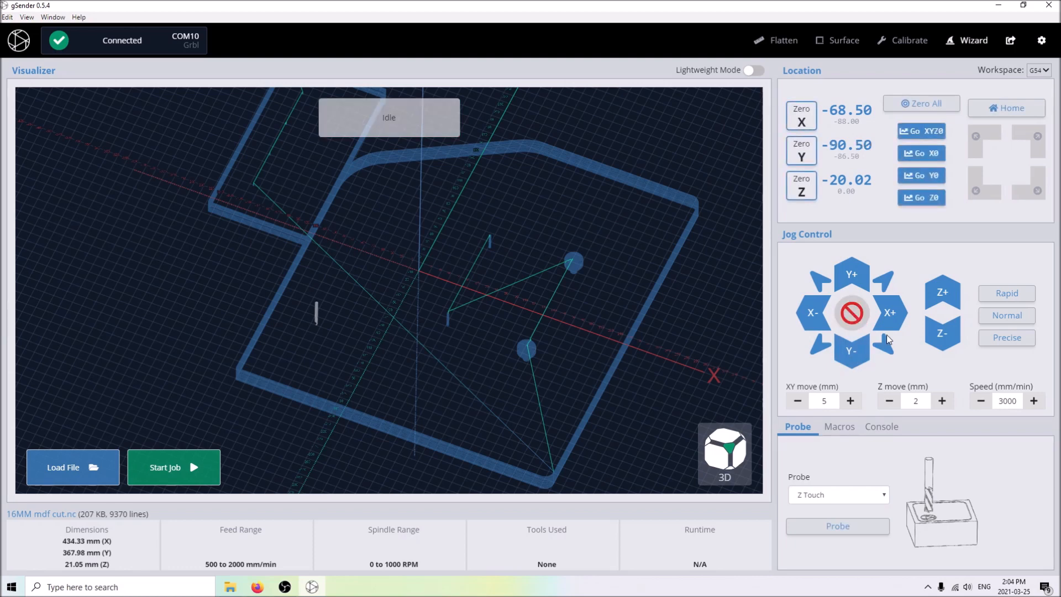
pyautogui.moveTo(938, 328); pyautogui.dragTo(938, 329)
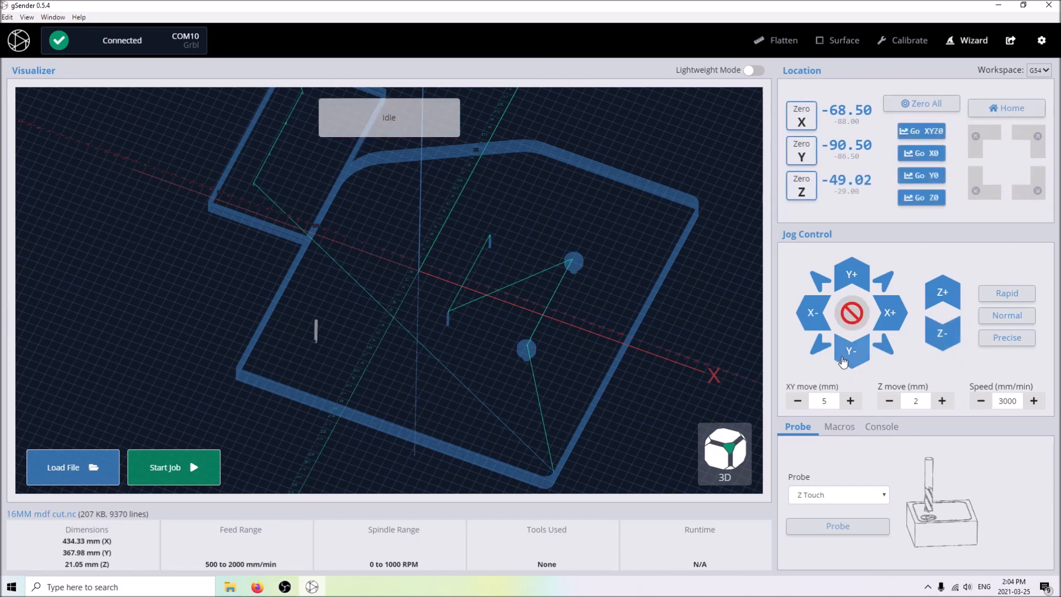
pyautogui.moveTo(844, 362); pyautogui.dragTo(843, 362)
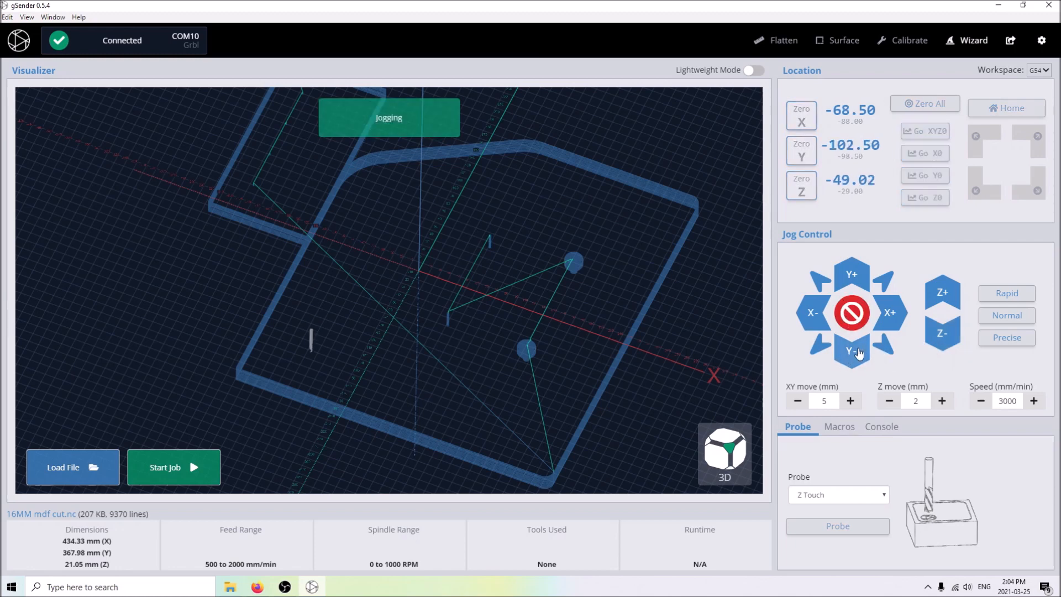
pyautogui.click(916, 107)
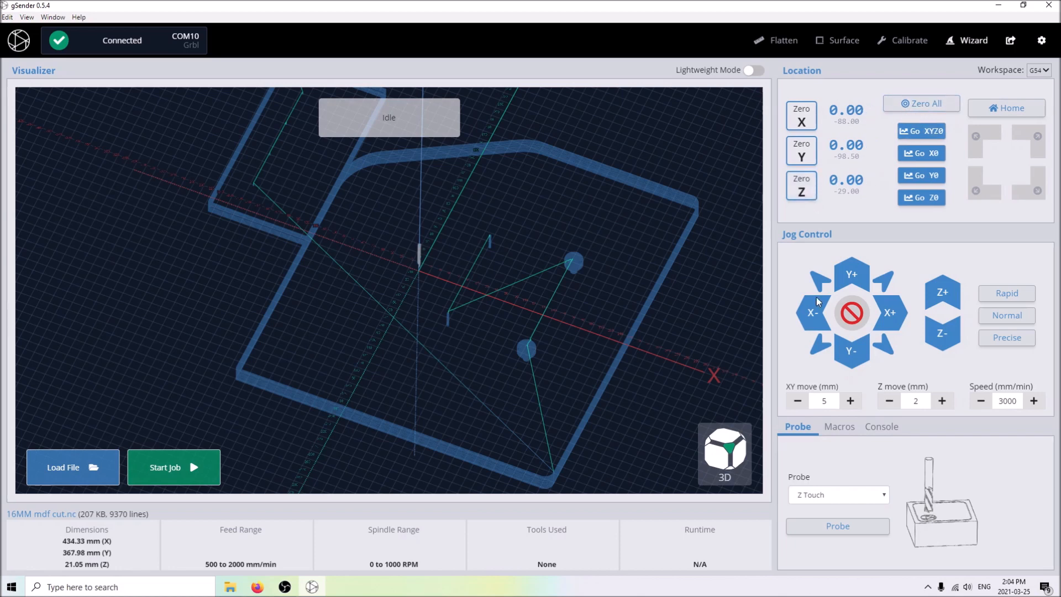
# - Run an XYZ Touch probe using the 6.35mm end mill tool profile
pyautogui.click(863, 497)
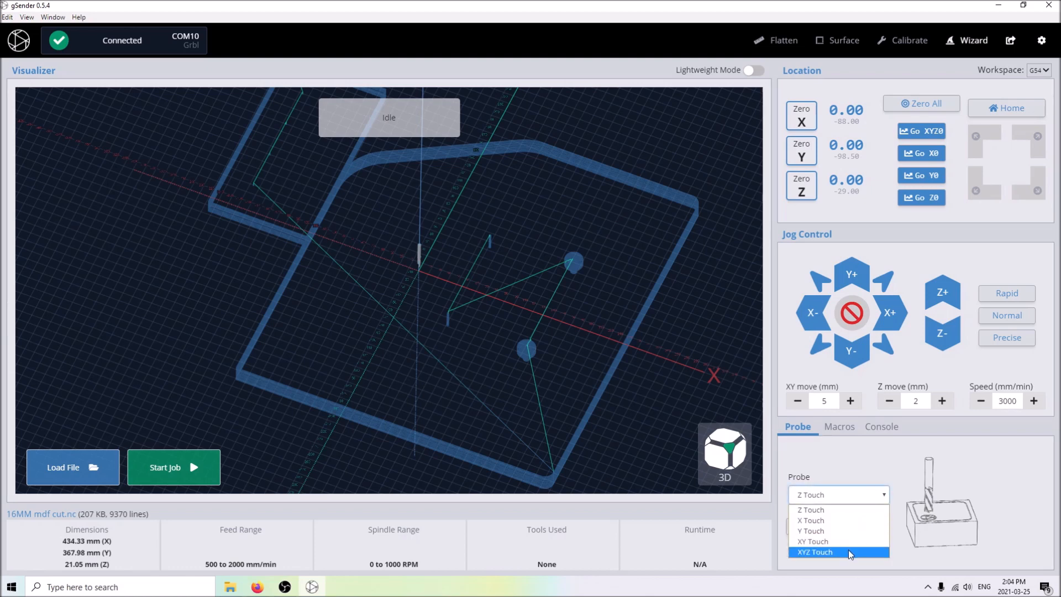
pyautogui.click(848, 550)
pyautogui.click(828, 514)
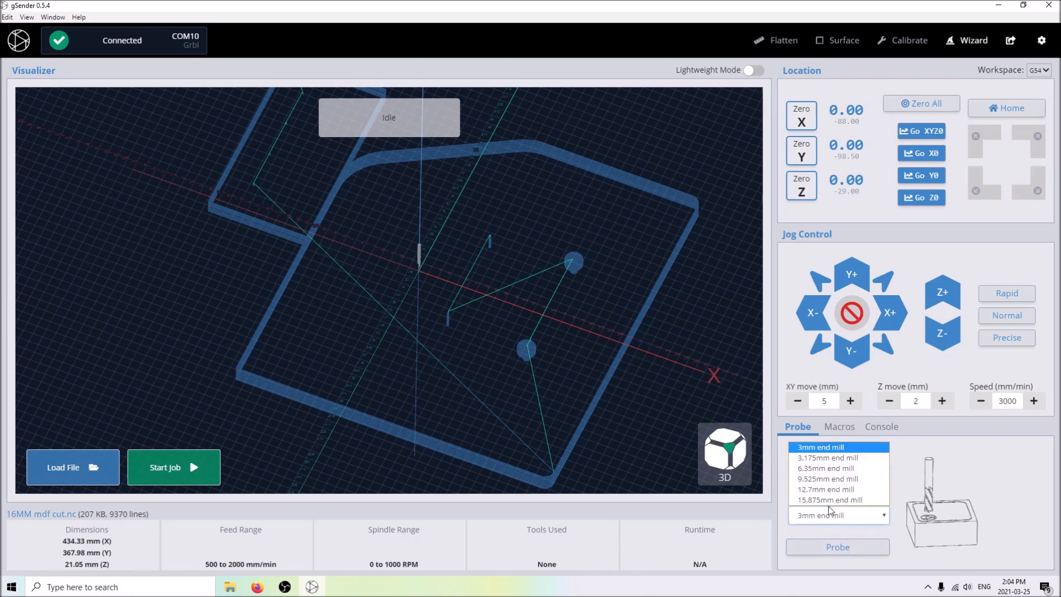
pyautogui.click(832, 469)
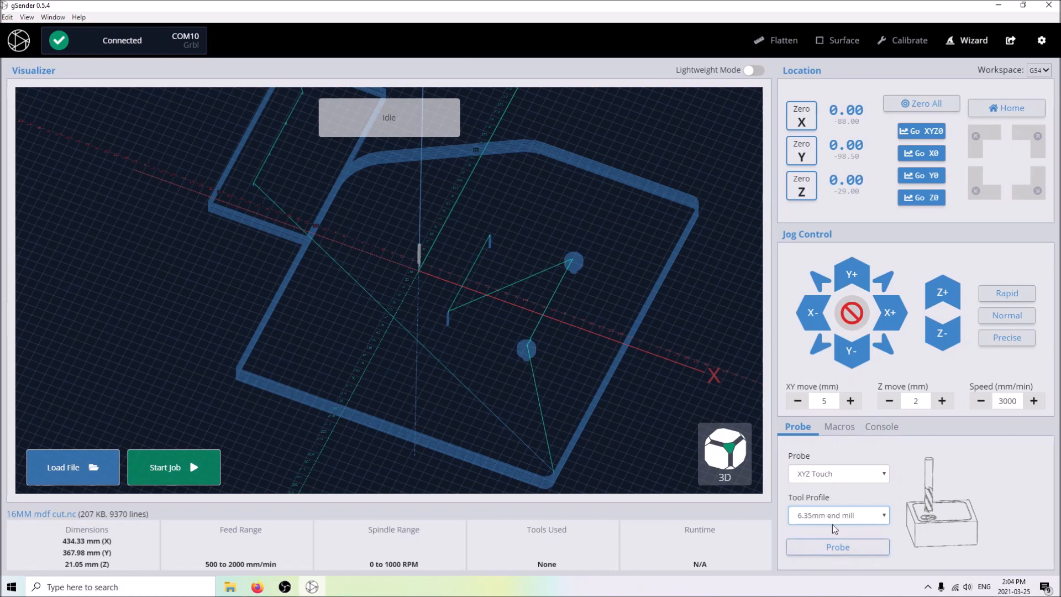
pyautogui.click(839, 546)
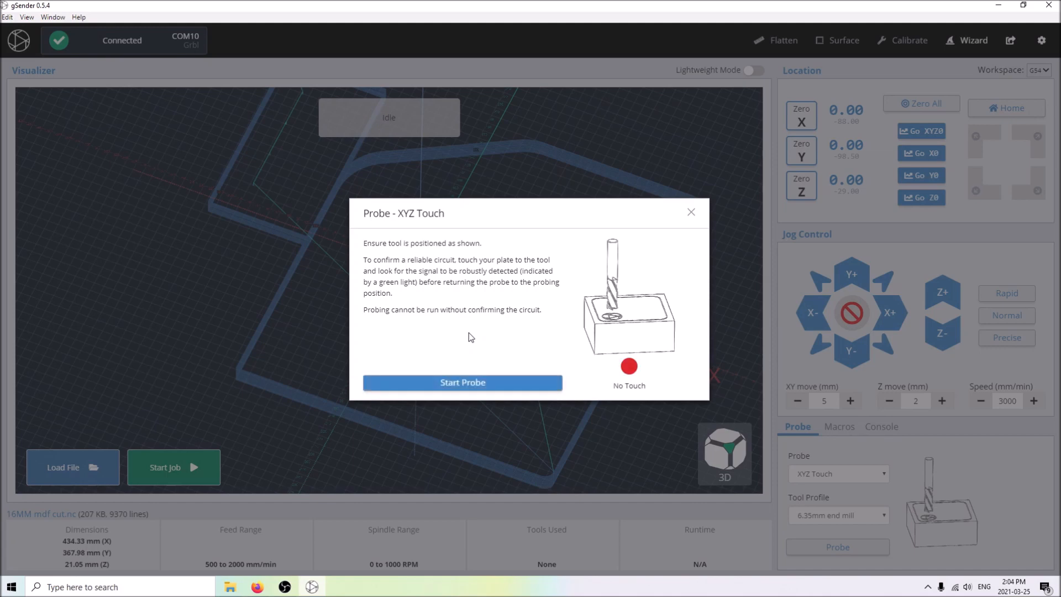
pyautogui.click(437, 382)
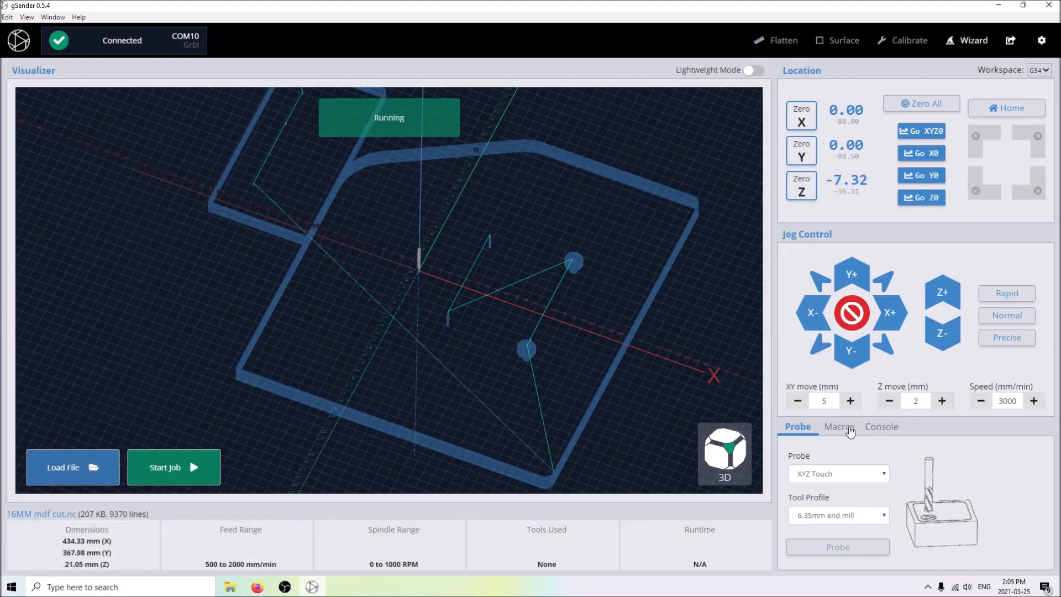
pyautogui.click(389, 163)
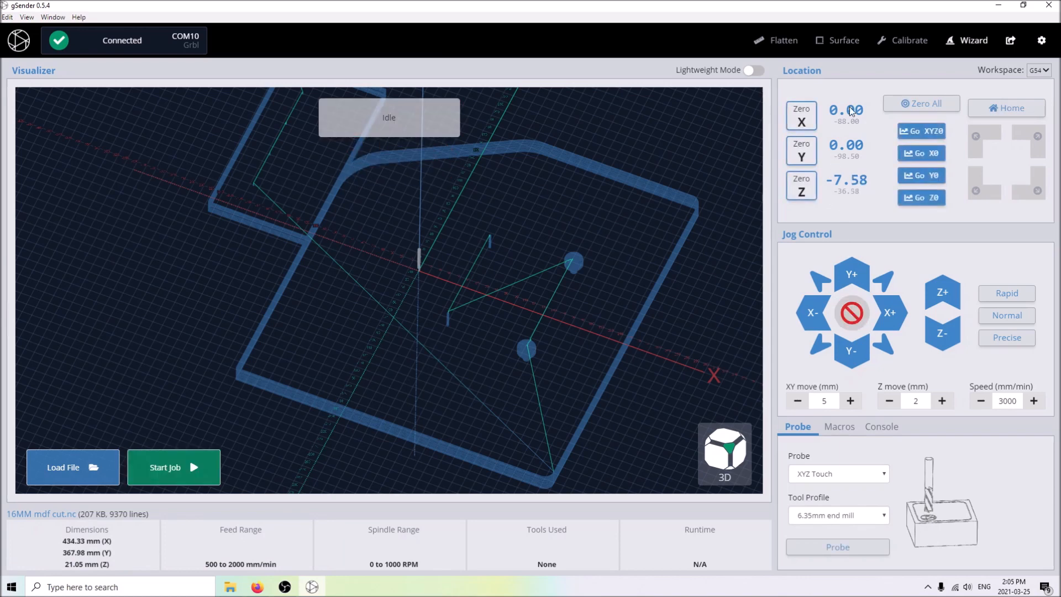
# - Re-zero the Z axis with the tool raised and start the 16MM mdf cut.nc job
pyautogui.click(801, 185)
pyautogui.moveTo(456, 317); pyautogui.dragTo(431, 248)
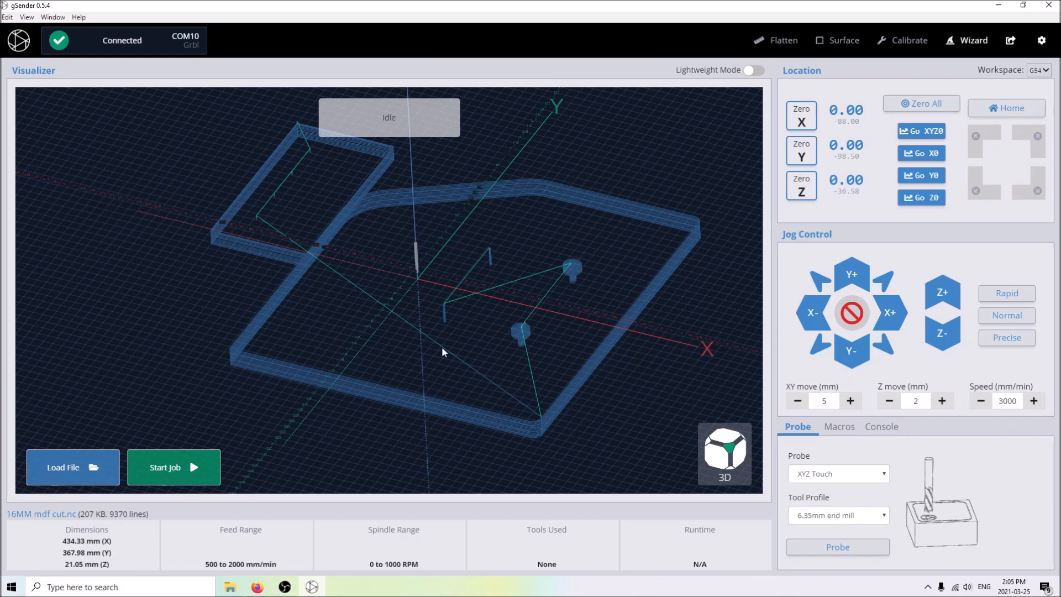
pyautogui.click(943, 296)
pyautogui.click(802, 191)
pyautogui.click(207, 469)
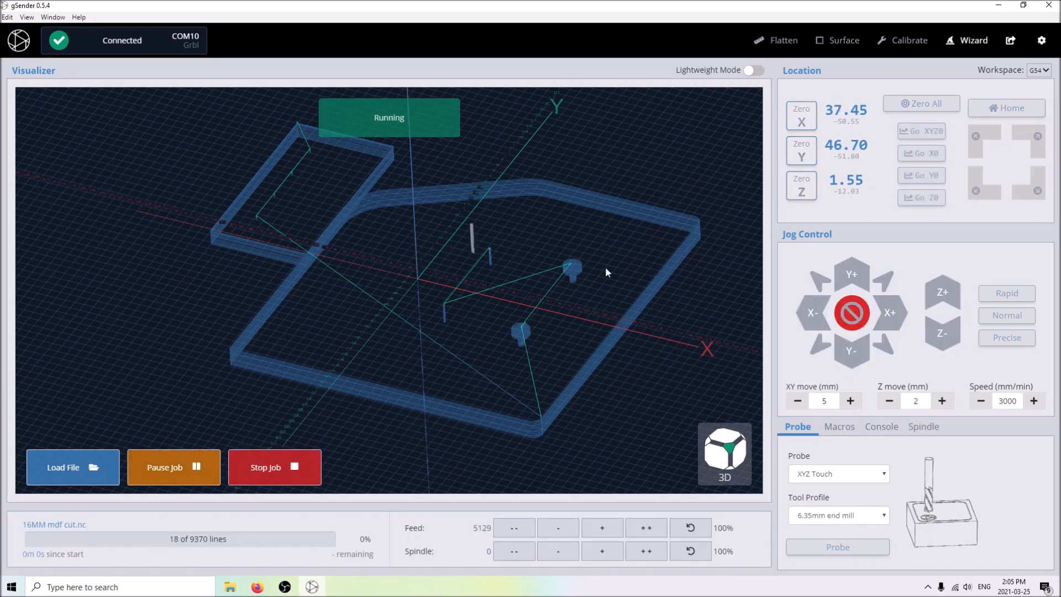
# - Follow the running job's toolpath in the visualizer up close and from different angles, including the Right and 3D preset views
pyautogui.scroll(10, 466, 227)
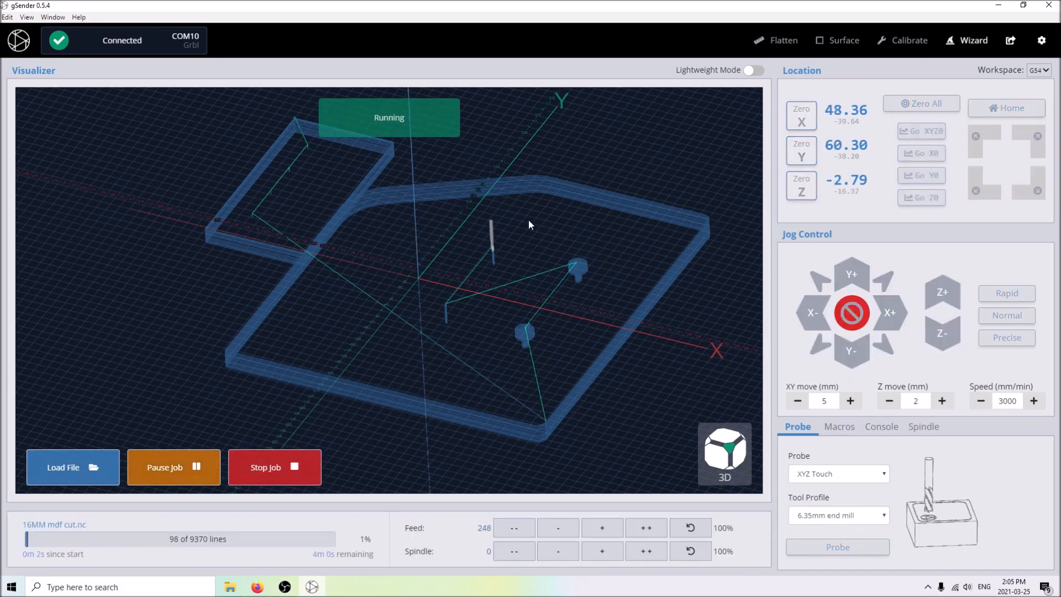
pyautogui.moveTo(358, 336); pyautogui.dragTo(334, 381)
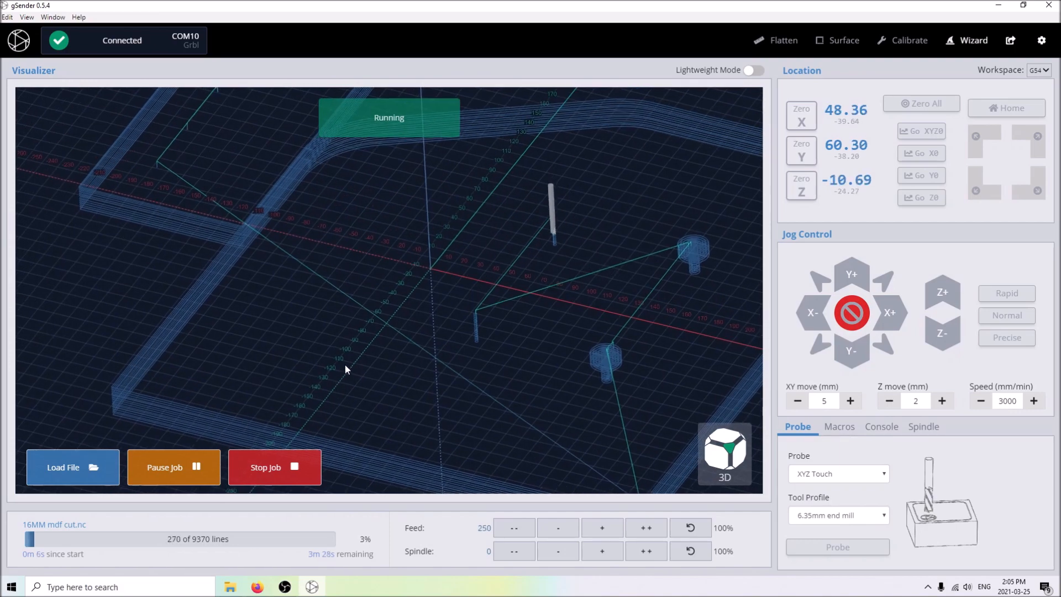
pyautogui.moveTo(370, 411); pyautogui.dragTo(467, 356)
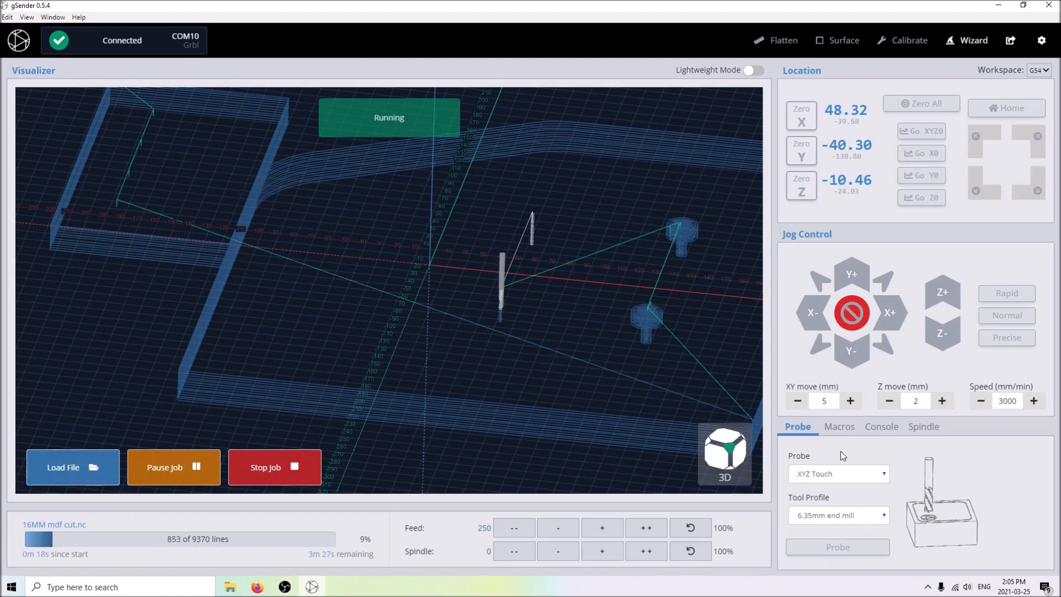
pyautogui.click(855, 475)
pyautogui.click(855, 474)
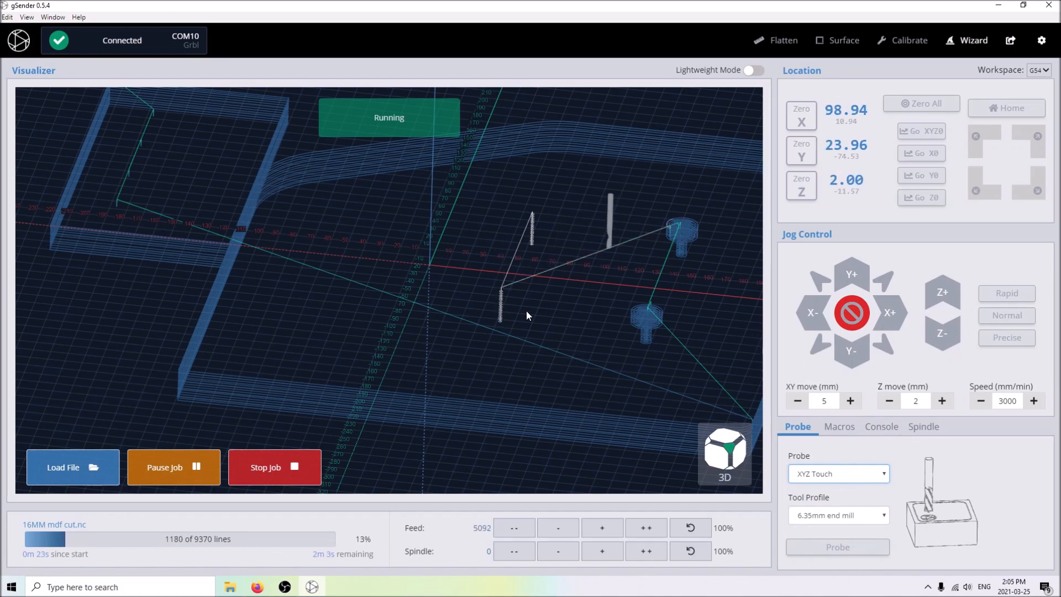
pyautogui.scroll(-2, 387, 336)
pyautogui.click(740, 448)
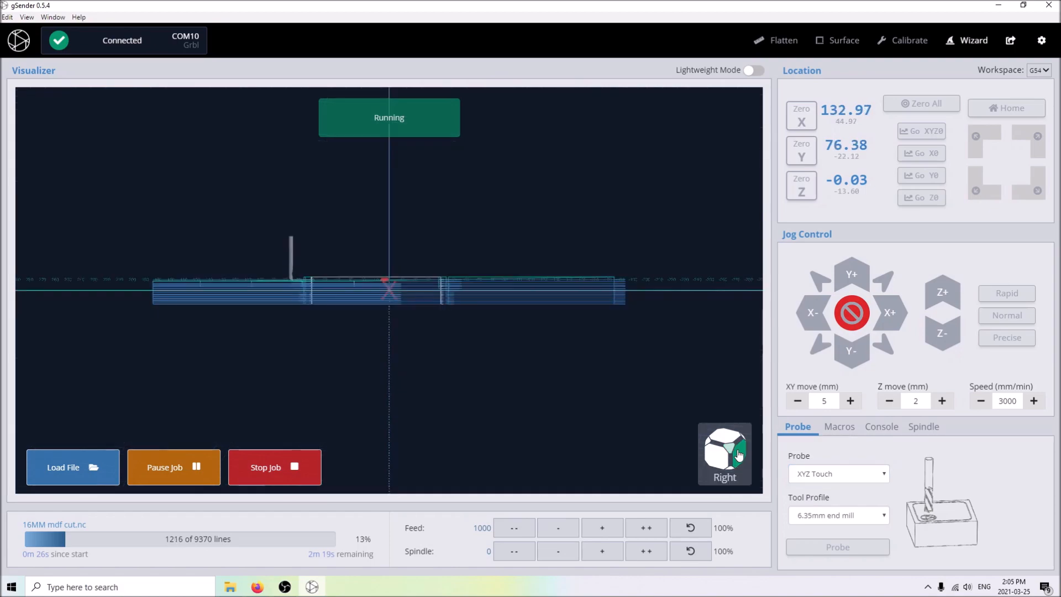
pyautogui.click(733, 446)
pyautogui.click(733, 445)
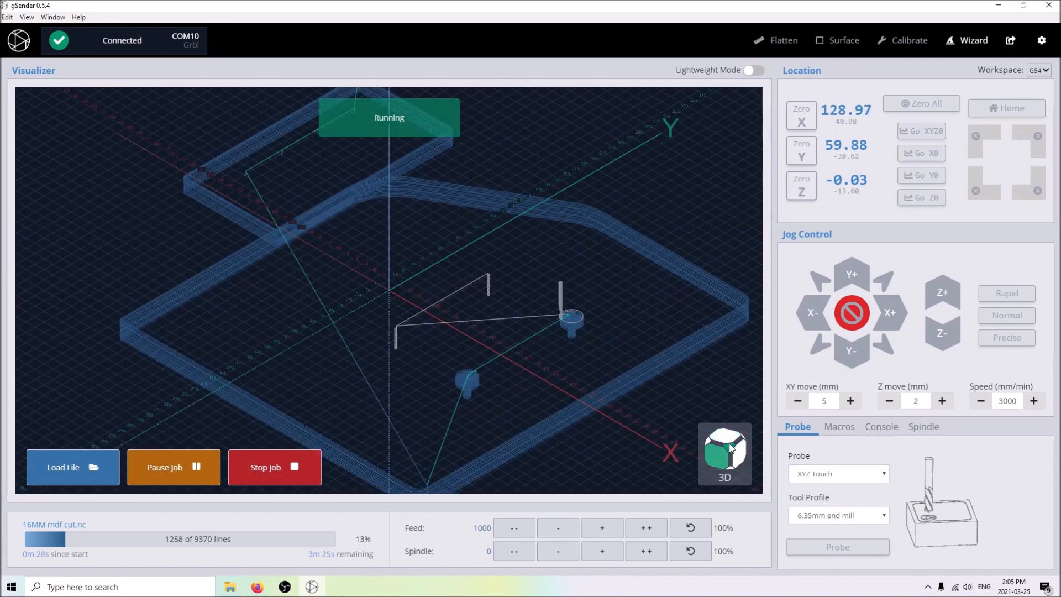
pyautogui.scroll(3, 613, 366)
pyautogui.scroll(1, 608, 369)
pyautogui.moveTo(609, 369); pyautogui.dragTo(595, 332)
pyautogui.moveTo(519, 315); pyautogui.dragTo(340, 290, button='right')
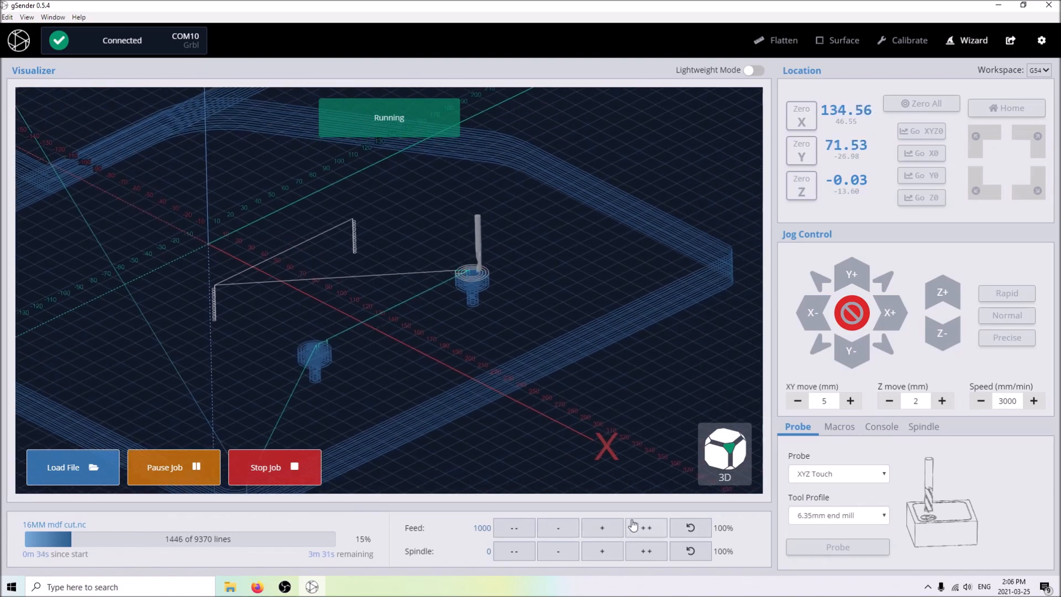
# - Pause and resume the running job, and lower its feed override to 29%
pyautogui.click(168, 479)
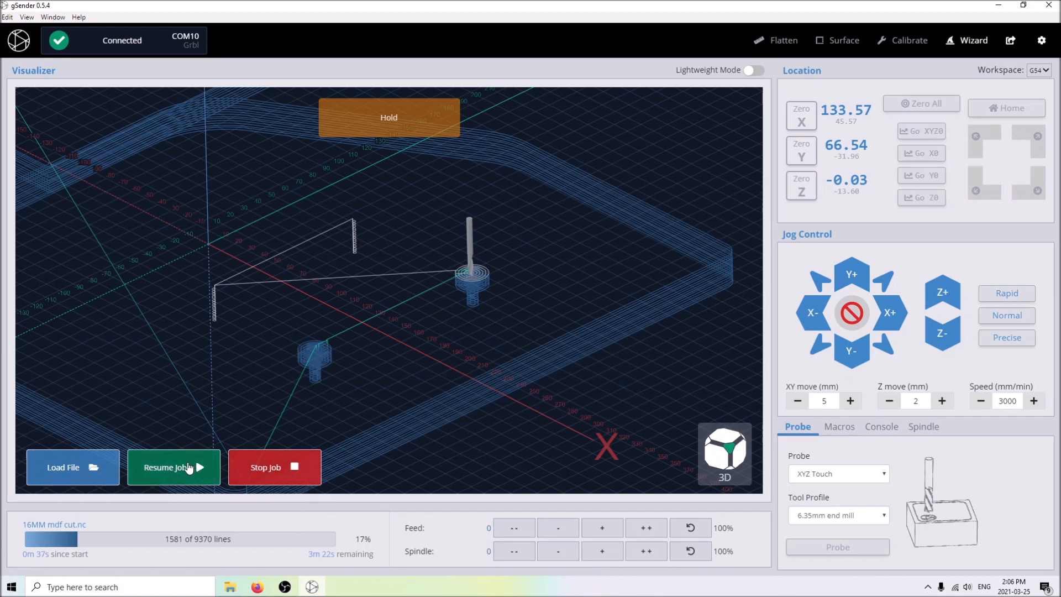
pyautogui.click(174, 469)
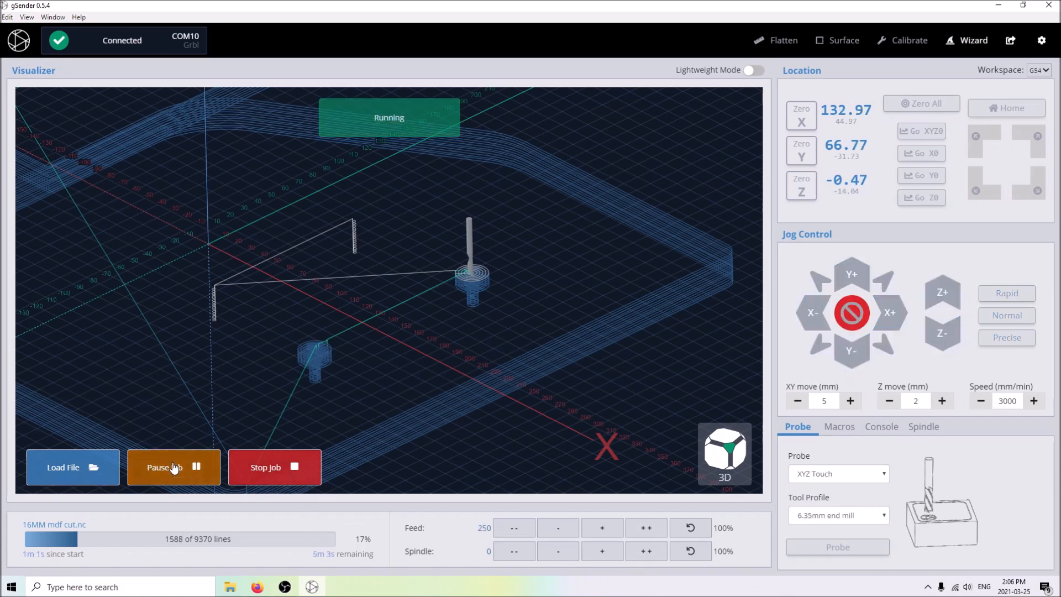
pyautogui.click(563, 532)
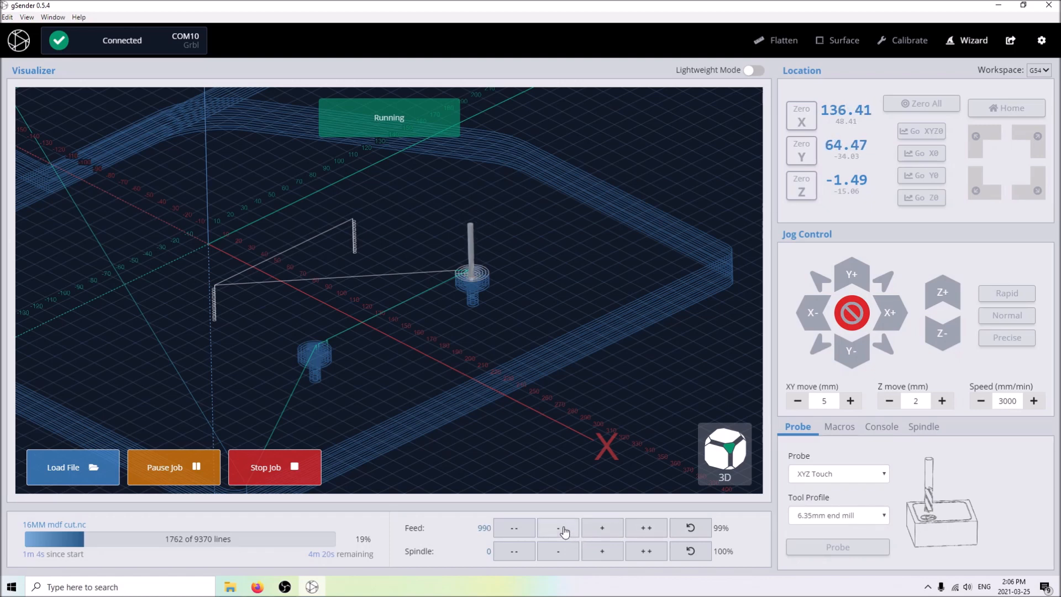
pyautogui.click(564, 532)
pyautogui.click(564, 532)
pyautogui.click(564, 531)
pyautogui.click(563, 532)
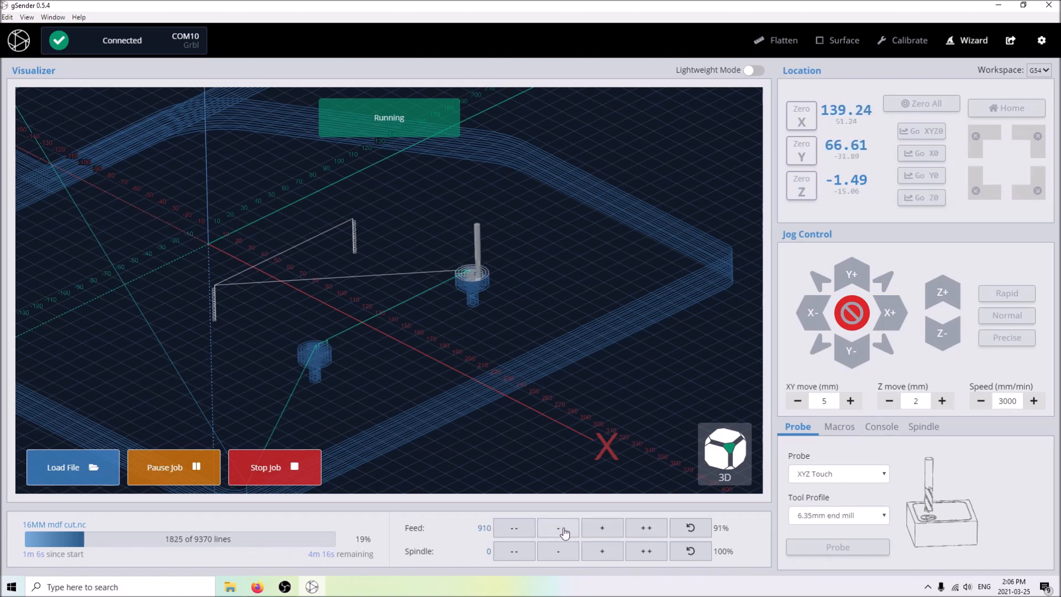
pyautogui.click(559, 532)
pyautogui.click(560, 531)
pyautogui.click(560, 532)
pyautogui.click(523, 533)
pyautogui.click(523, 532)
pyautogui.click(523, 532)
pyautogui.click(523, 532)
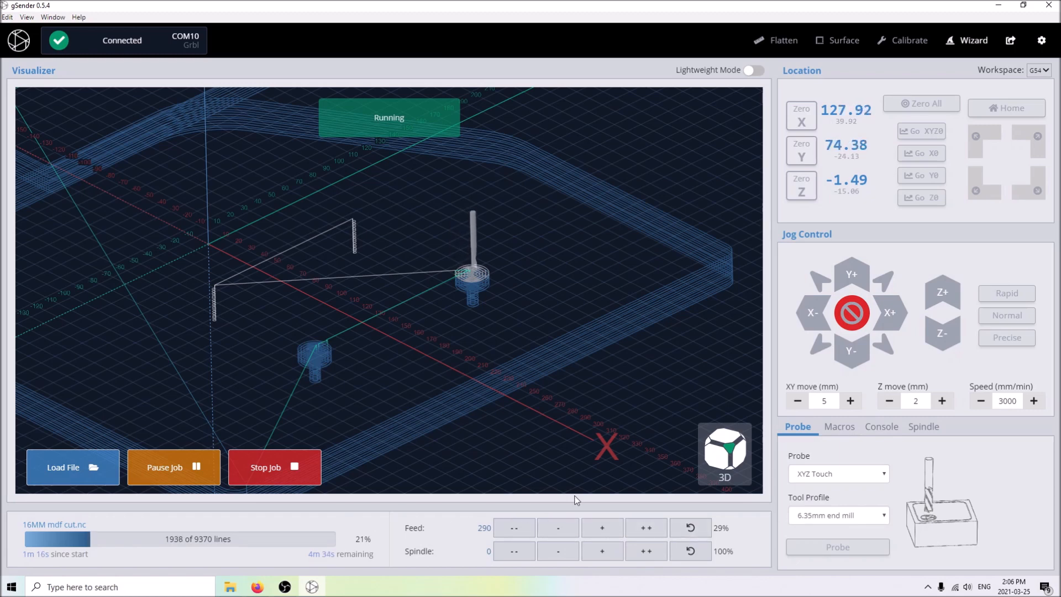
# - Reset the feed override to 100% and stop the job
pyautogui.click(691, 531)
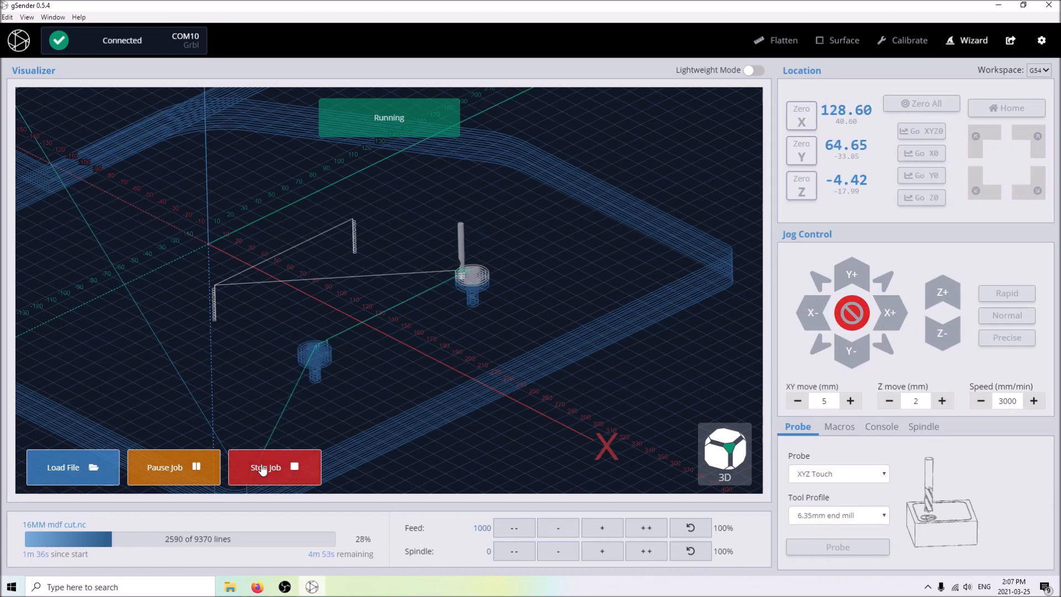
pyautogui.click(255, 471)
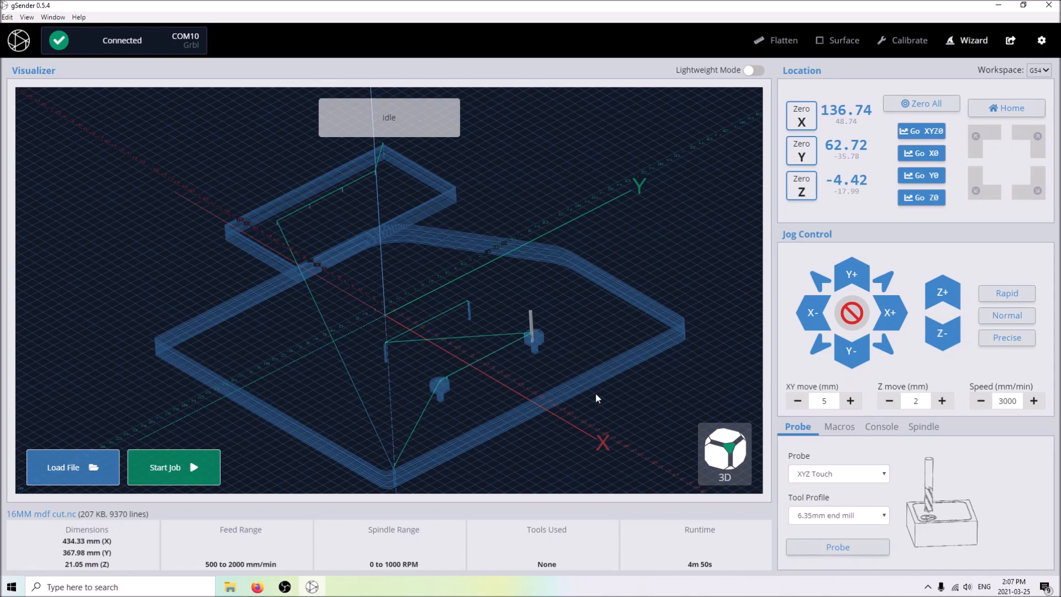
# - Switch to Firefox and look through the latest topics in the gSender category of the Sienci community forum
pyautogui.click(313, 587)
pyautogui.click(316, 590)
pyautogui.click(316, 590)
pyautogui.click(184, 21)
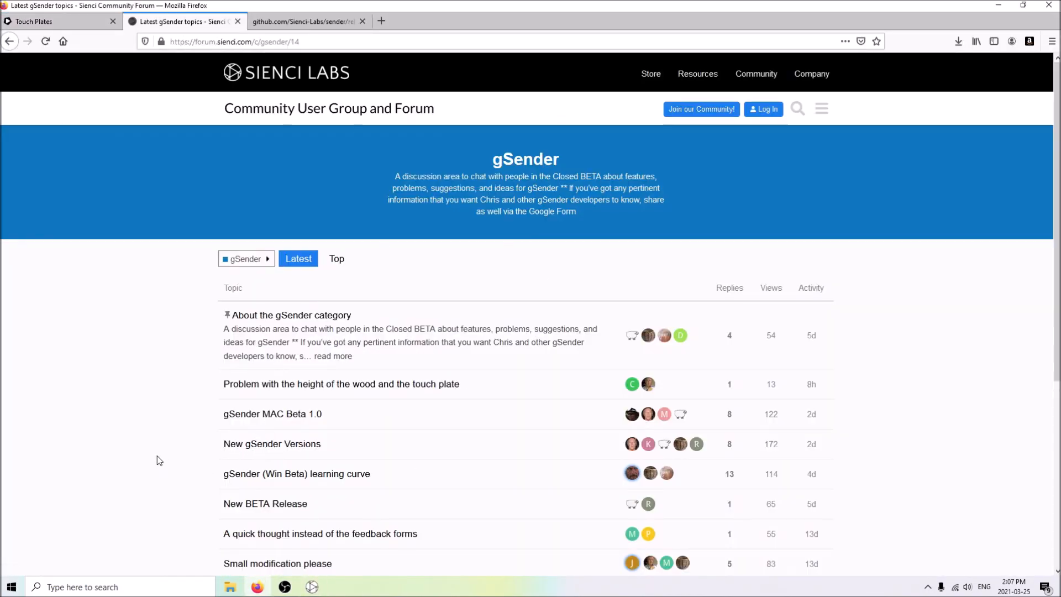
pyautogui.click(284, 586)
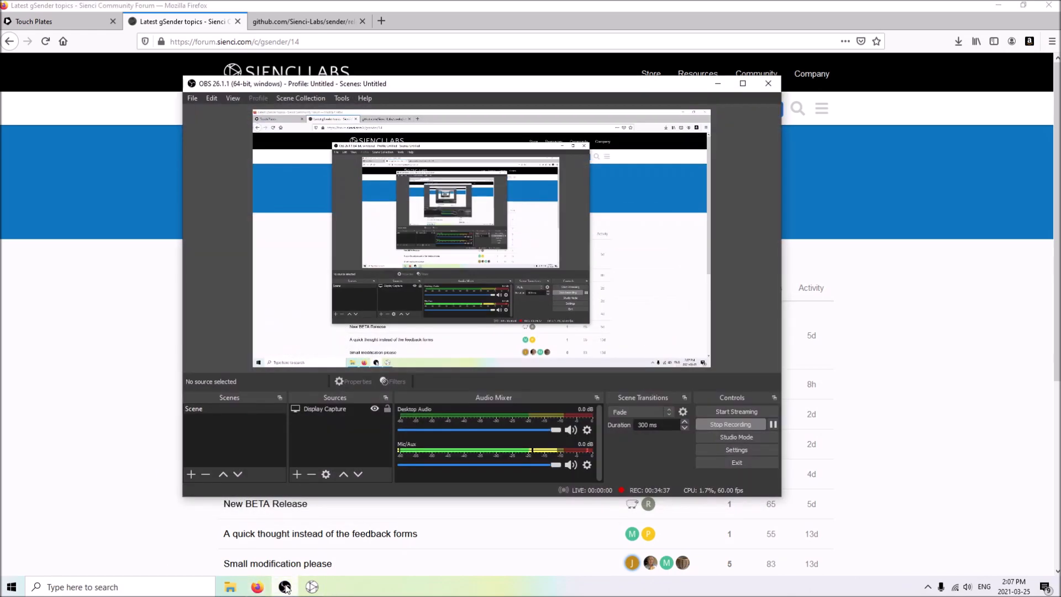
pyautogui.click(284, 587)
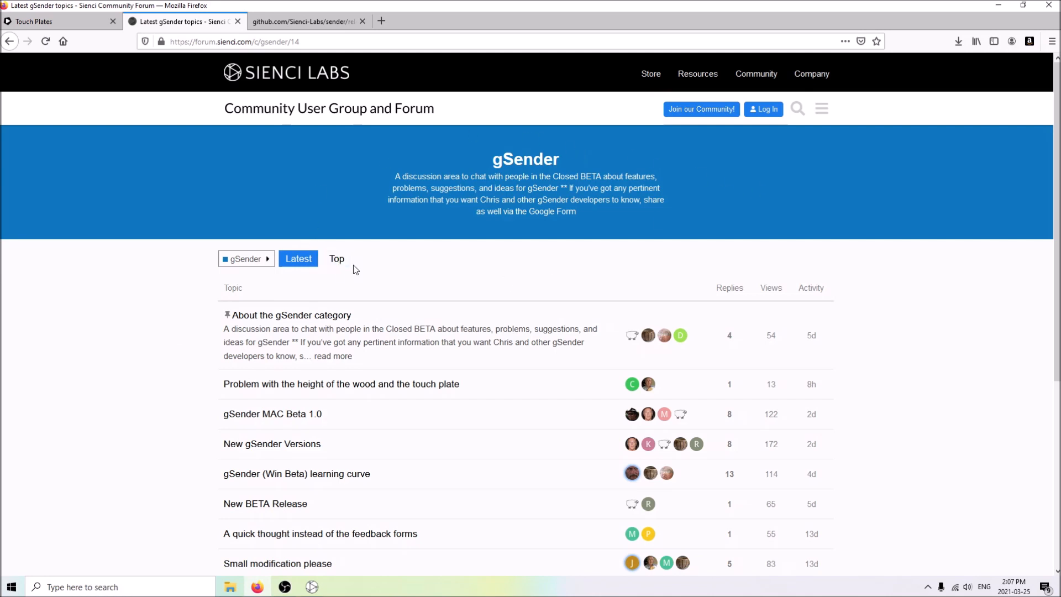
pyautogui.scroll(-3, 439, 239)
pyautogui.scroll(3, 408, 219)
pyautogui.scroll(-5, 294, 310)
pyautogui.scroll(3, 298, 313)
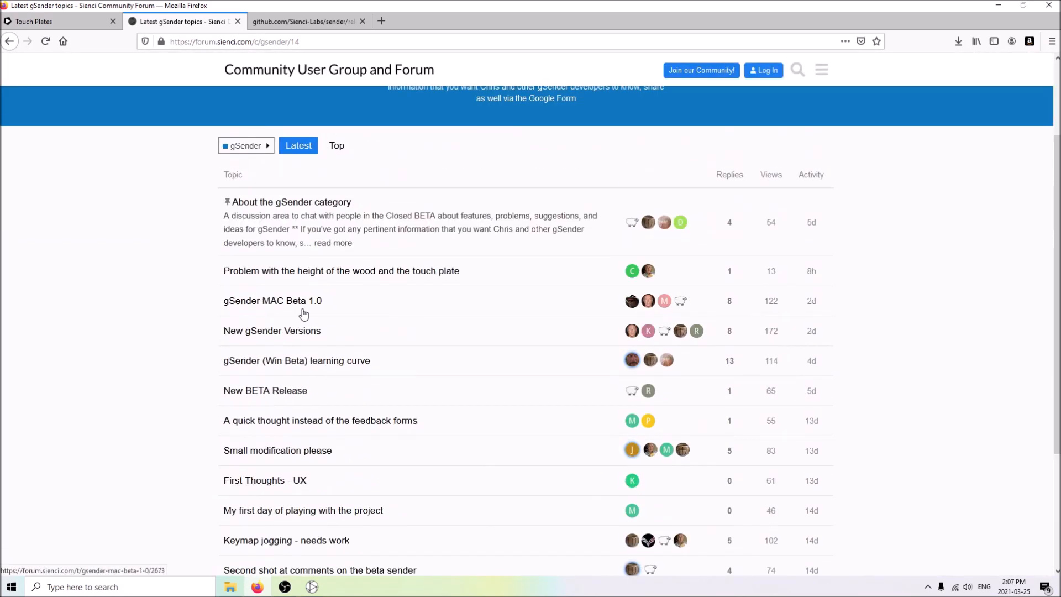
pyautogui.scroll(1, 481, 247)
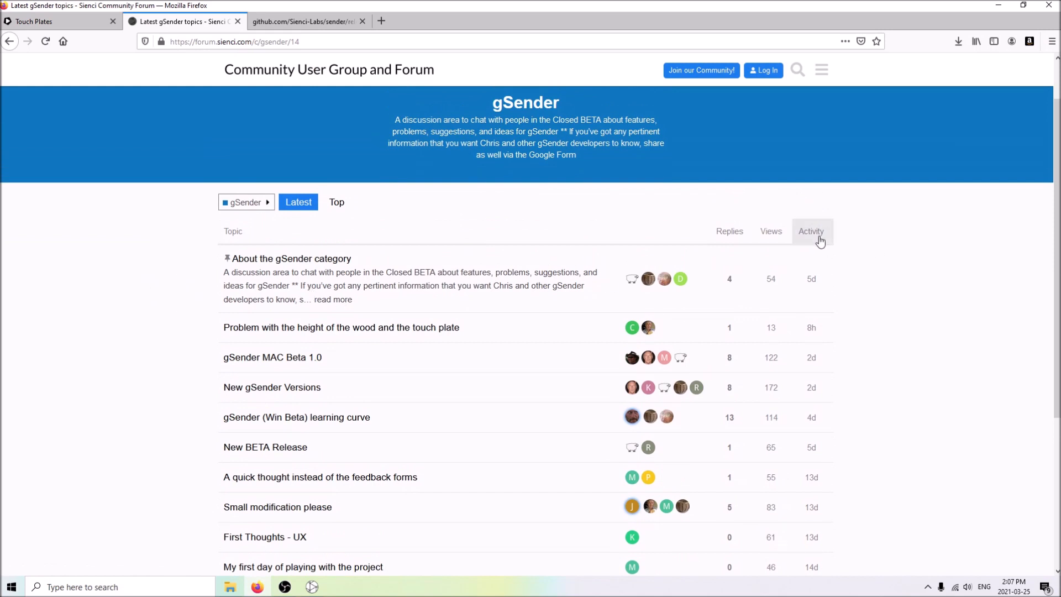
pyautogui.scroll(1, 276, 294)
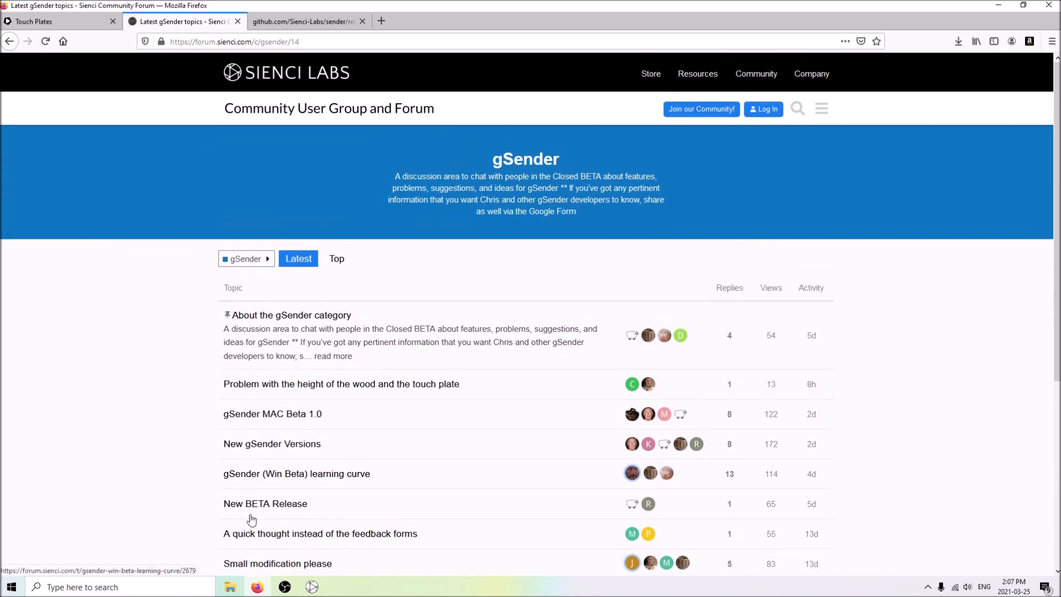
# - Switch back to gSender and bring up the OBS recording window
pyautogui.click(306, 588)
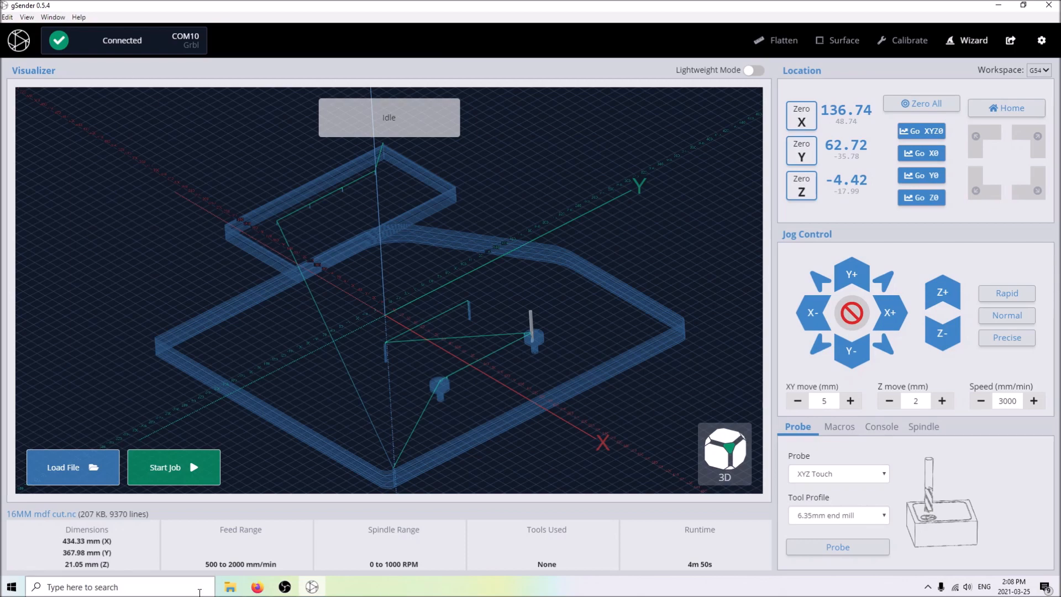
pyautogui.click(284, 587)
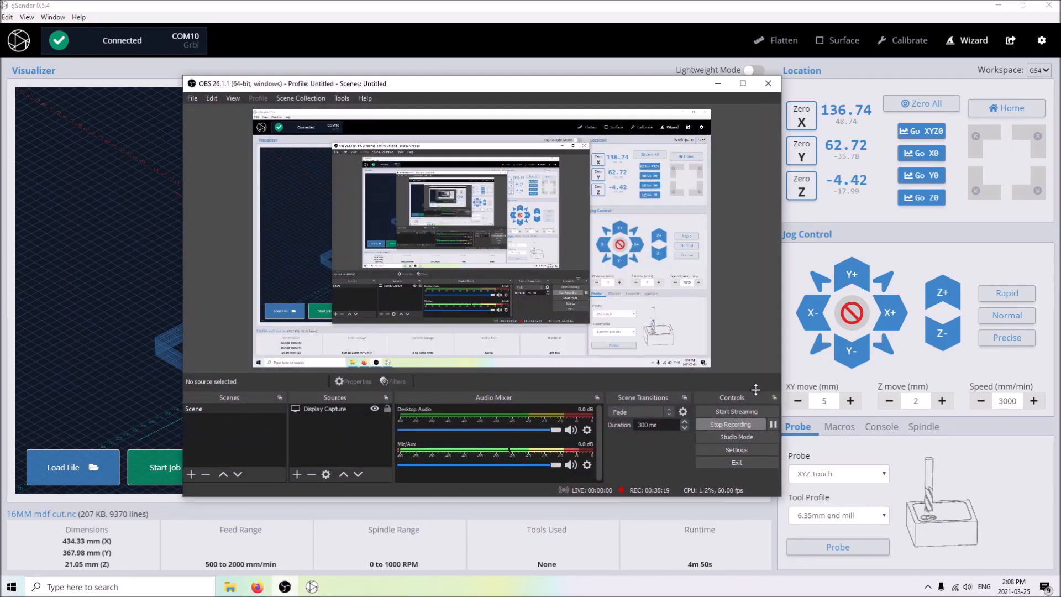